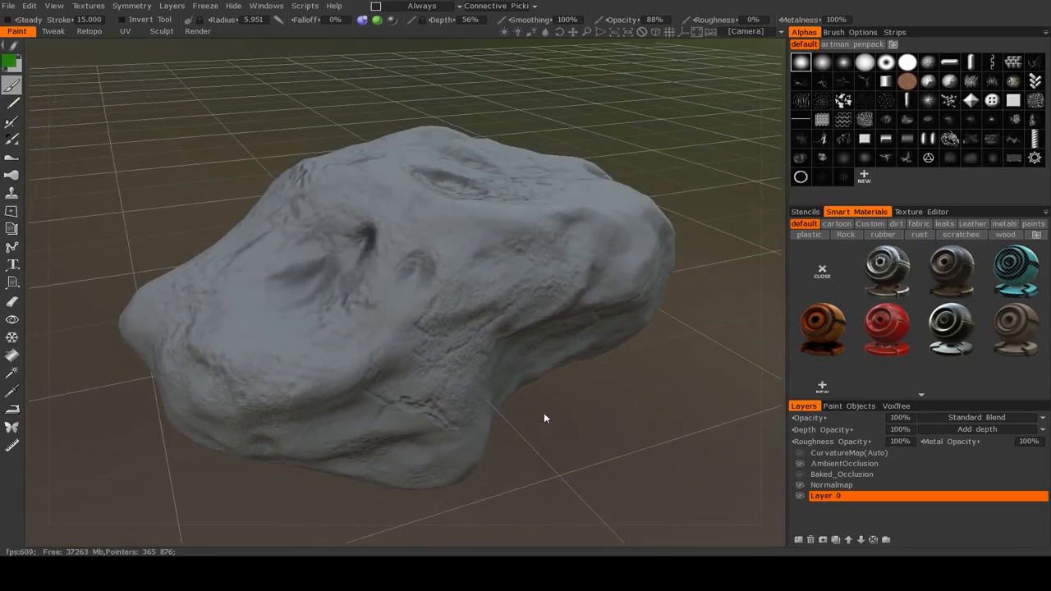
# - Browse the fabric, cartoon, plastic, Rock, wood and metals categories of smart materials
pyautogui.moveTo(542, 406); pyautogui.dragTo(544, 442)
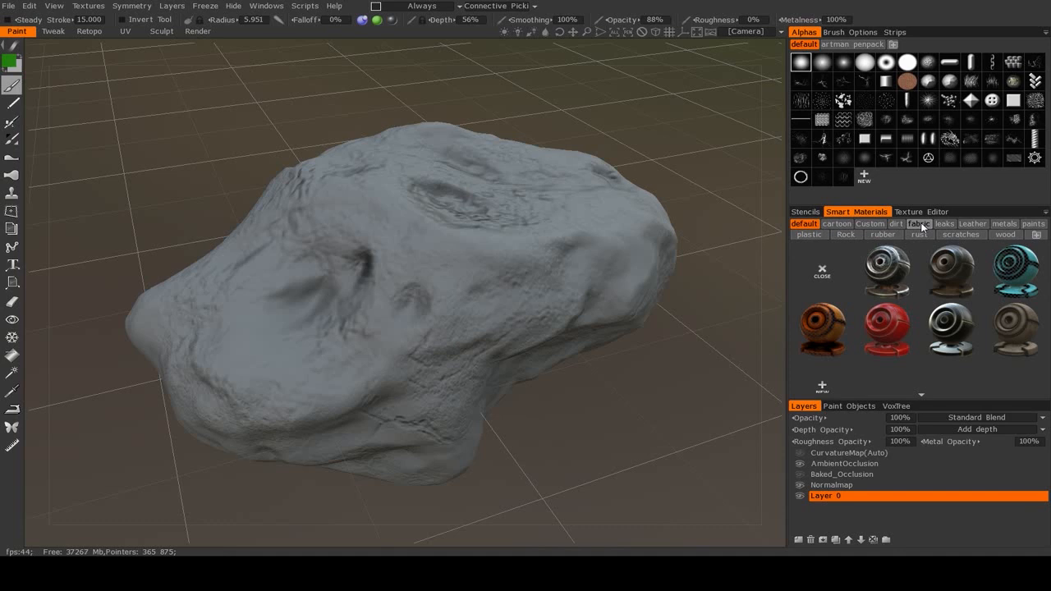
pyautogui.click(920, 226)
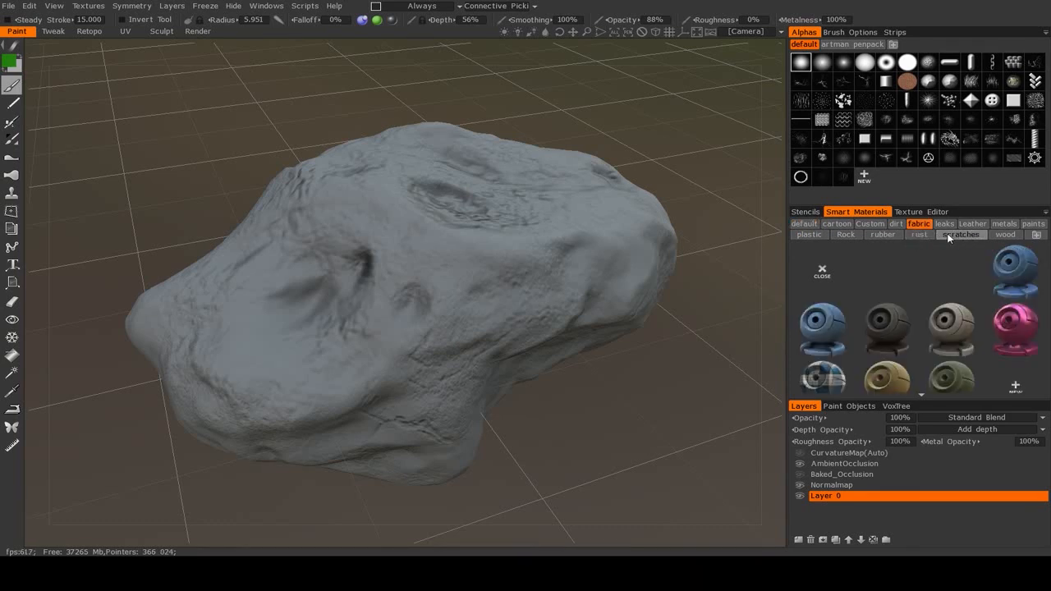
pyautogui.click(830, 227)
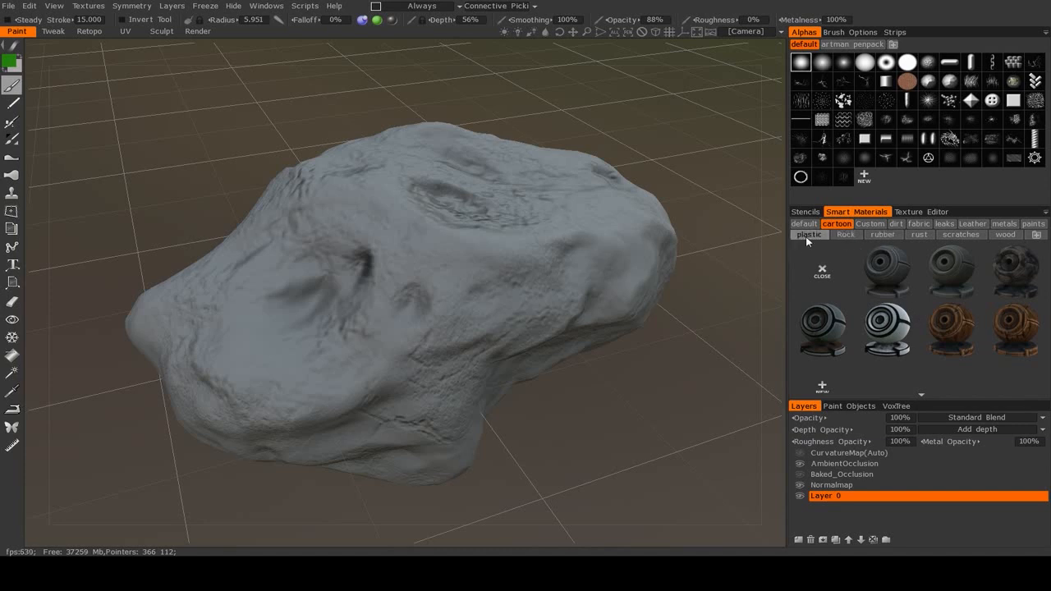
pyautogui.click(814, 235)
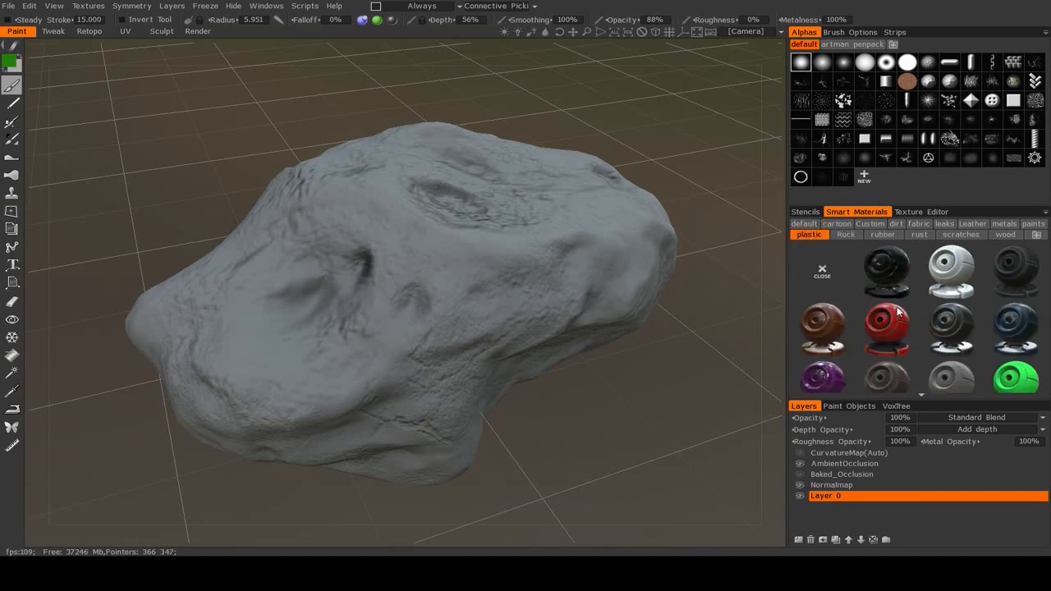
pyautogui.click(847, 235)
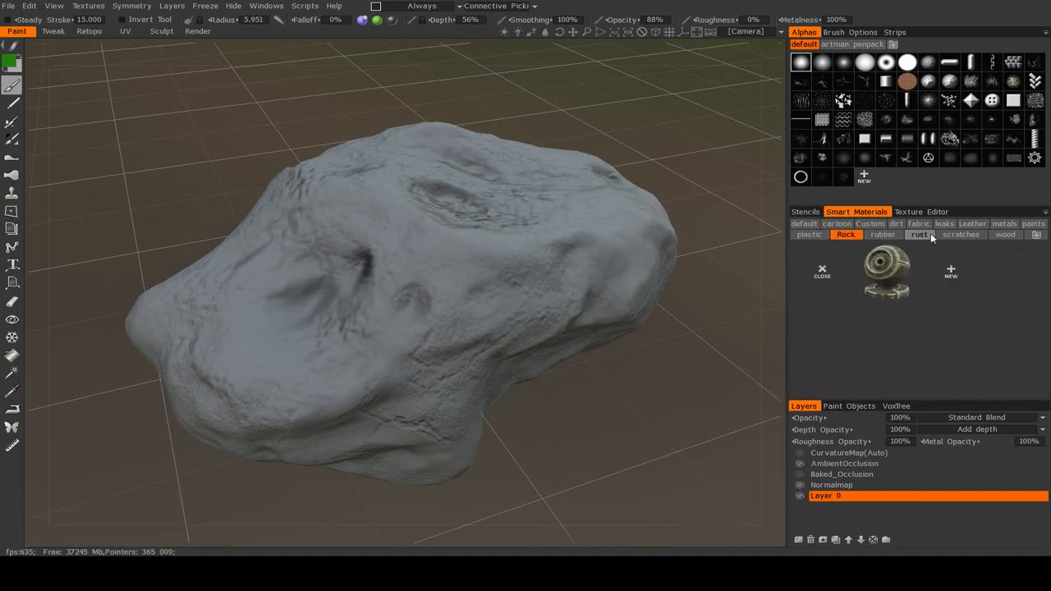
pyautogui.click(1001, 236)
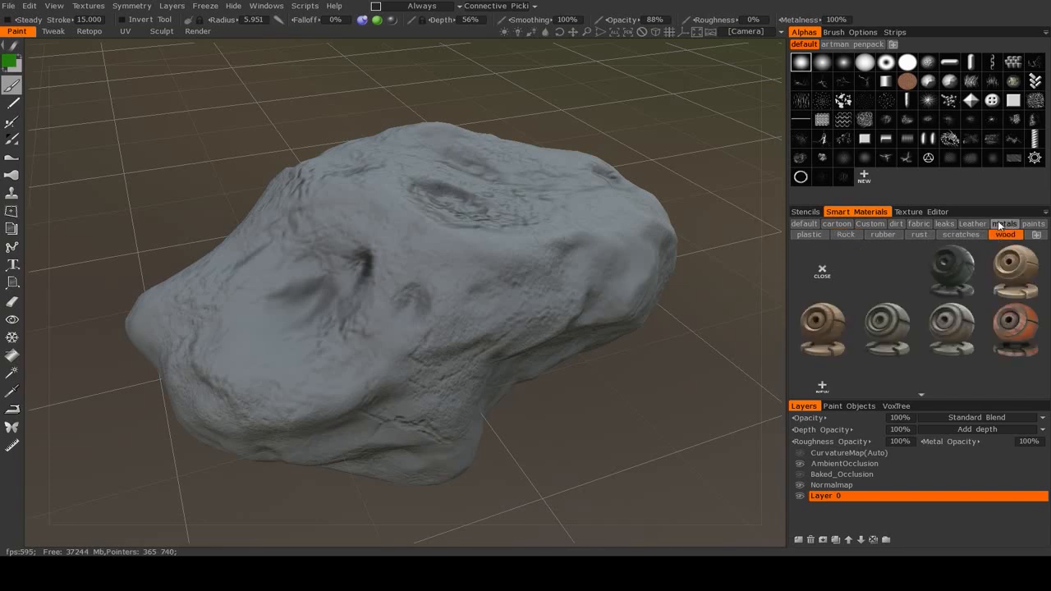
pyautogui.click(1001, 226)
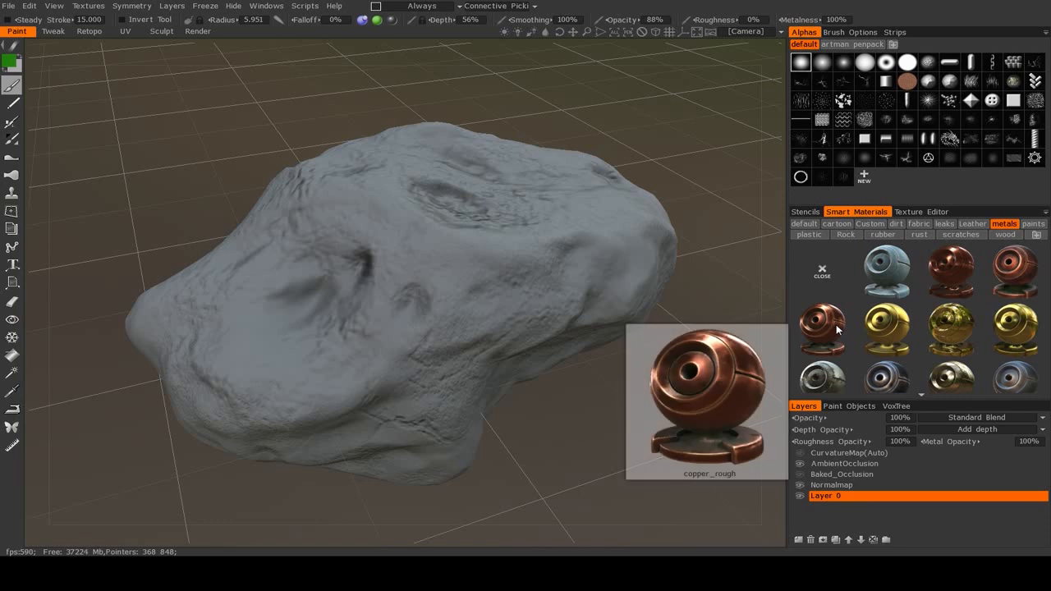
pyautogui.moveTo(564, 462); pyautogui.dragTo(611, 445)
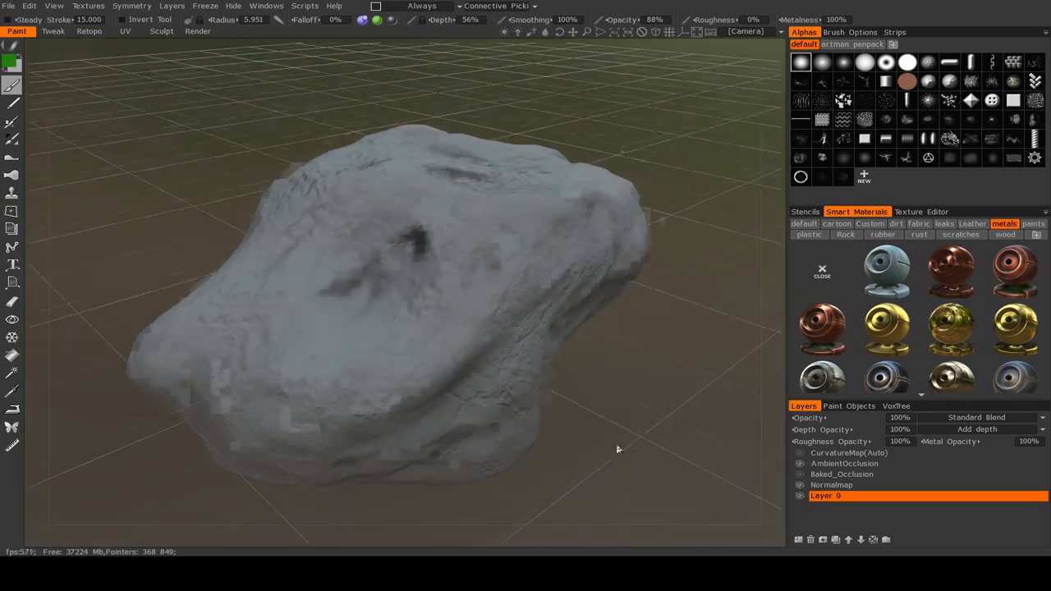
pyautogui.moveTo(612, 445); pyautogui.dragTo(664, 400, button='middle')
pyautogui.moveTo(664, 400); pyautogui.dragTo(628, 420)
pyautogui.moveTo(628, 419); pyautogui.dragTo(658, 409, button='right')
pyautogui.moveTo(658, 409); pyautogui.dragTo(648, 427, button='middle')
pyautogui.moveTo(649, 427); pyautogui.dragTo(617, 421, button='right')
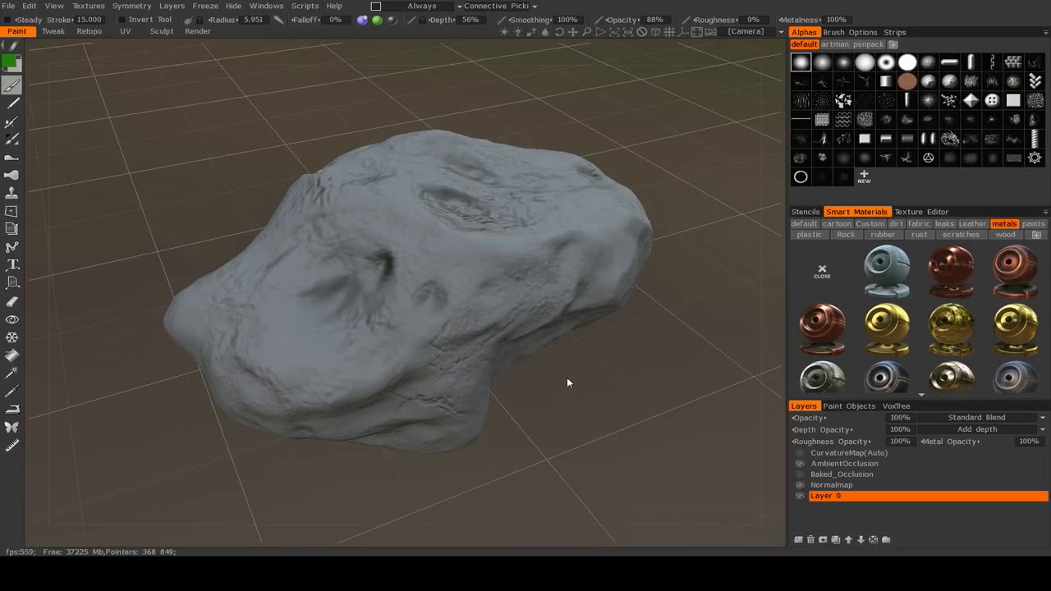
pyautogui.moveTo(563, 380); pyautogui.dragTo(560, 389)
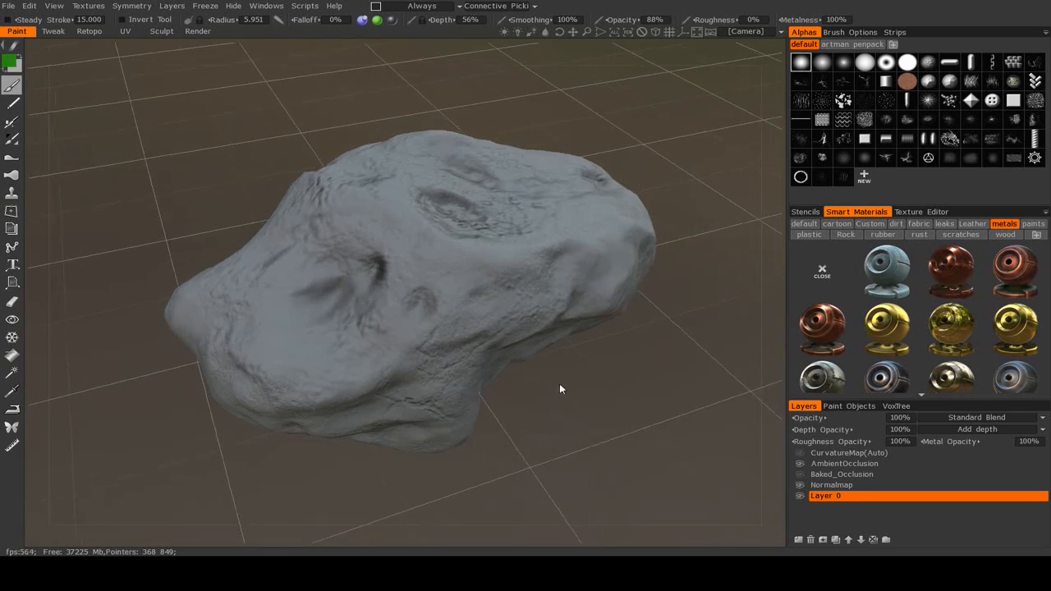
# - Delete the AmbientOcclusion and CurvatureMap(Auto) layers, and briefly show the Baked_Occlusion layer to inspect it before hiding it again
pyautogui.click(821, 464)
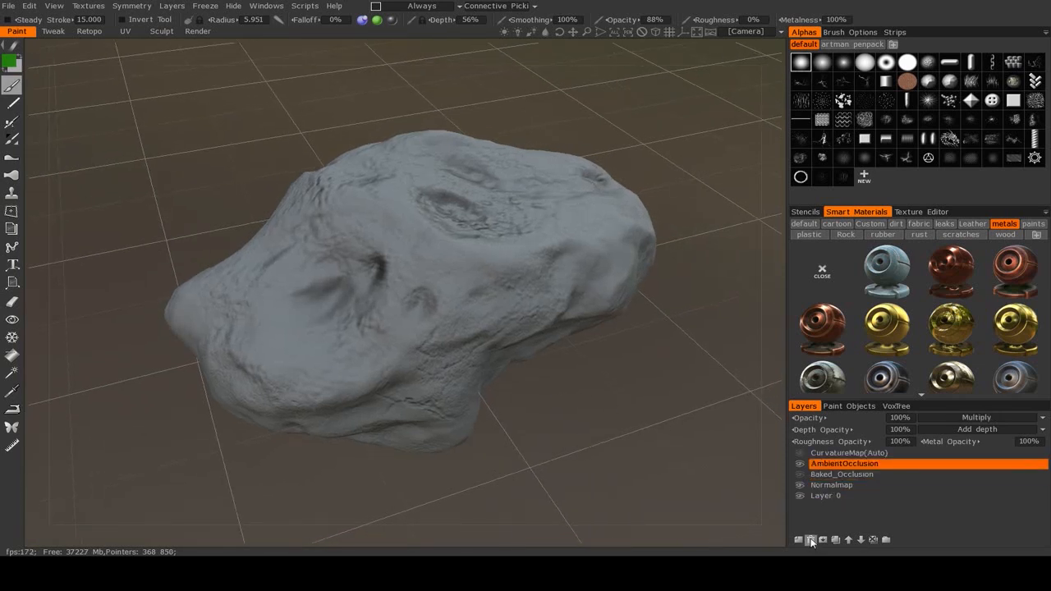
pyautogui.click(811, 540)
pyautogui.click(811, 540)
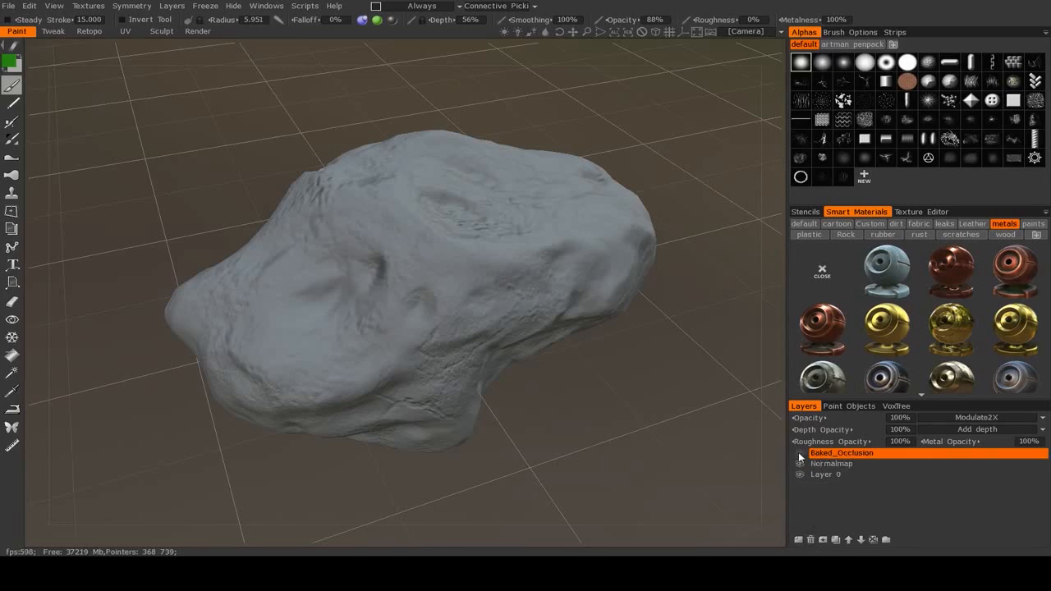
pyautogui.moveTo(704, 457); pyautogui.dragTo(759, 444)
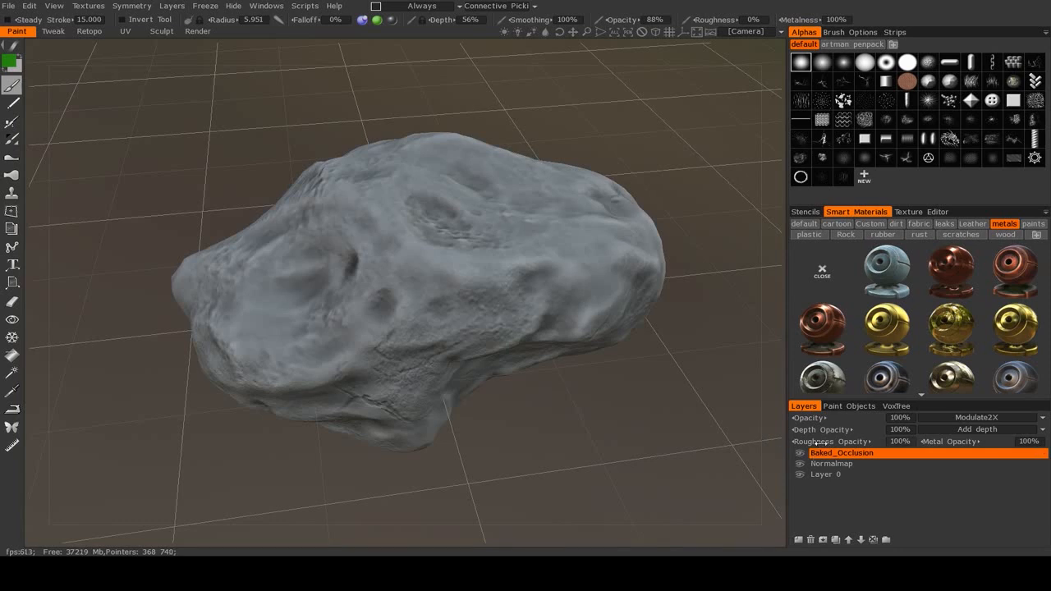
pyautogui.click(799, 454)
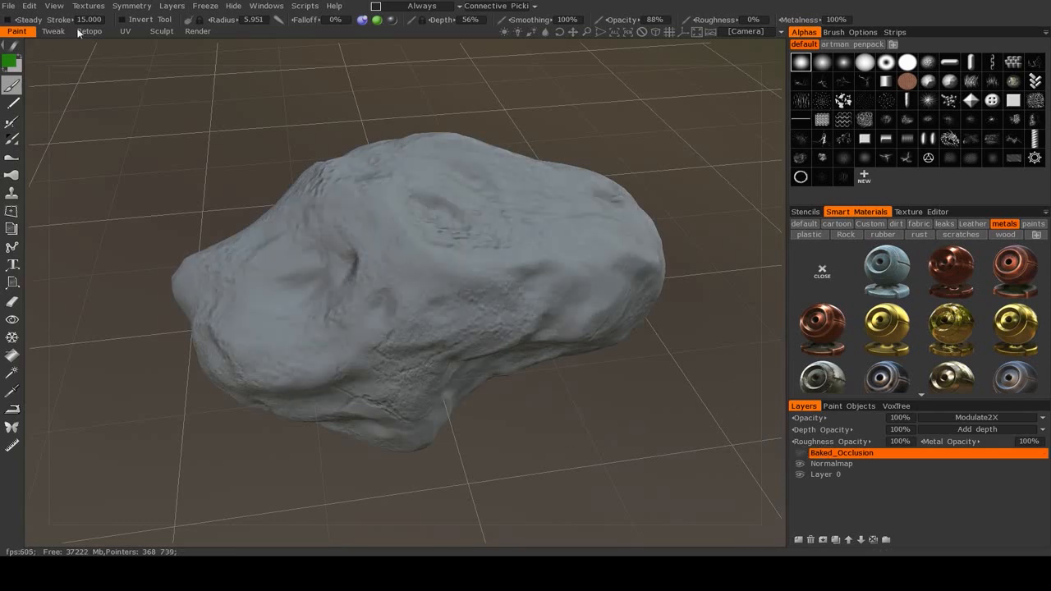
# - Calculate the rock's occlusion into a new layer using OPENCL, Sphere light sources, a light count of 1024 and 0 smoothing steps
pyautogui.click(88, 6)
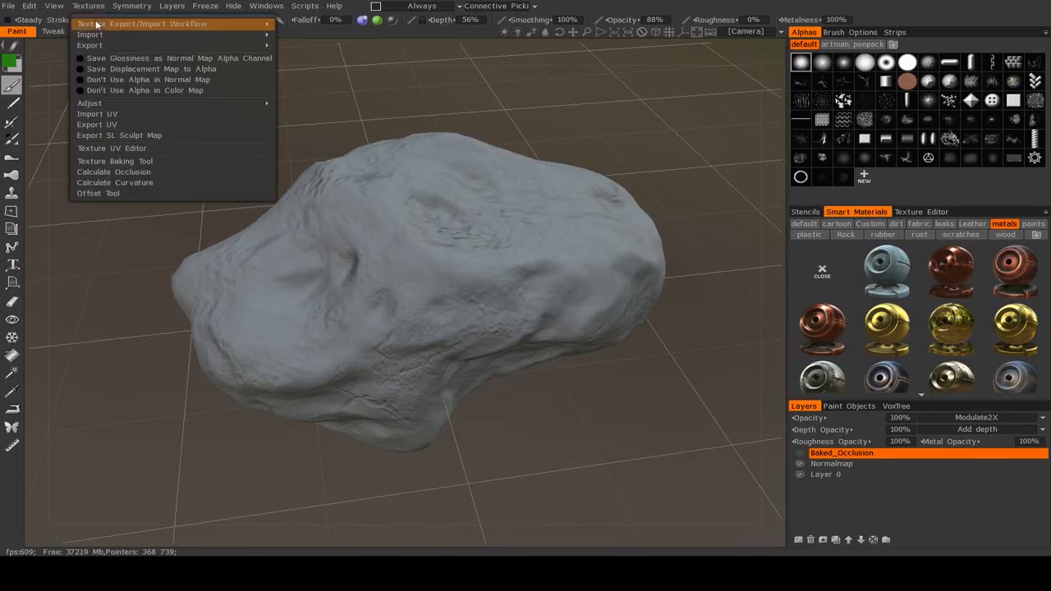
pyautogui.click(108, 172)
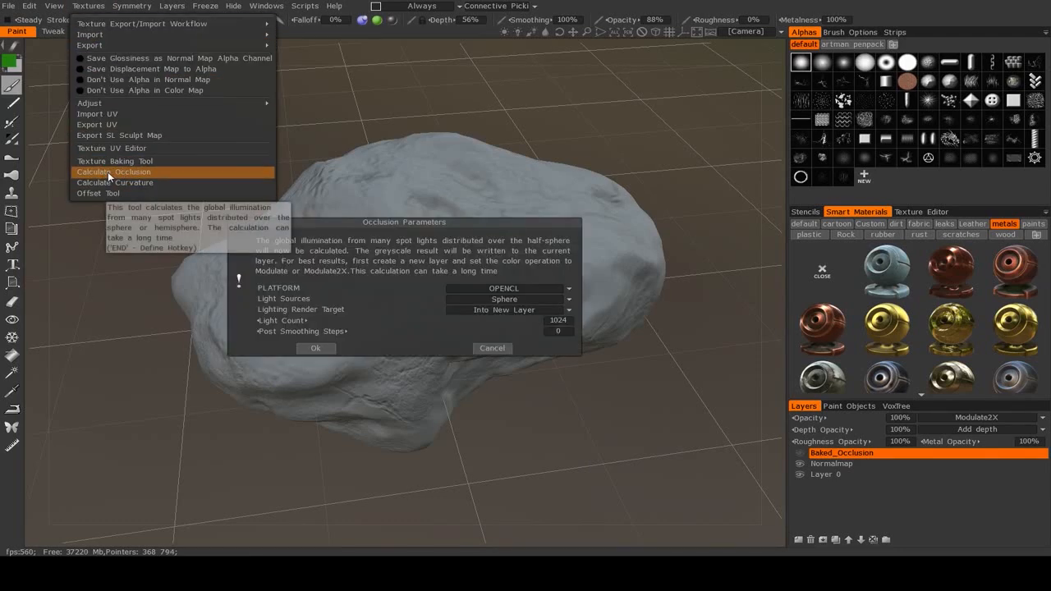
pyautogui.click(316, 348)
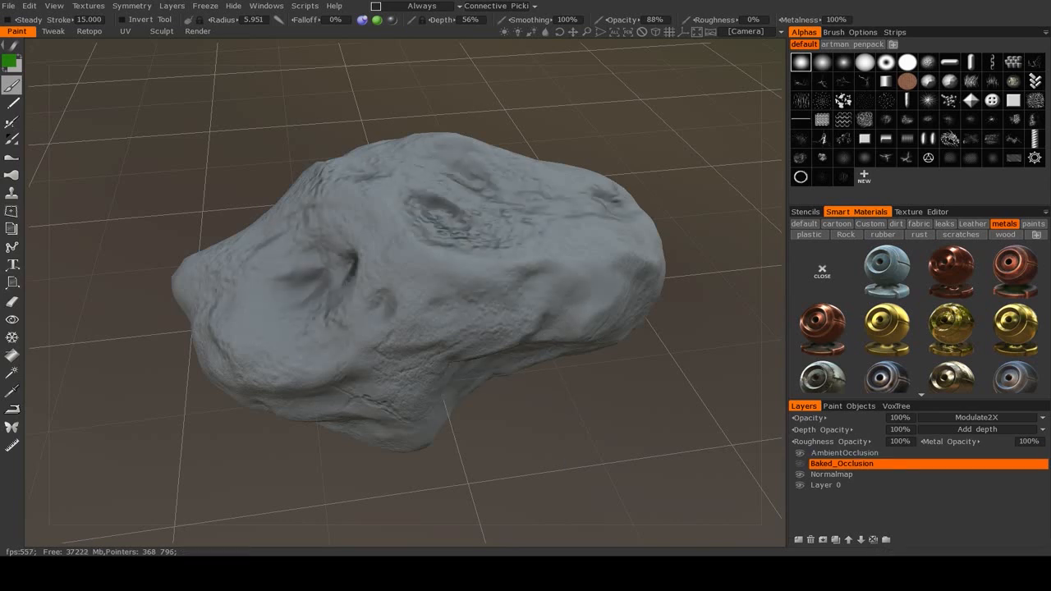
pyautogui.moveTo(650, 317); pyautogui.dragTo(663, 413)
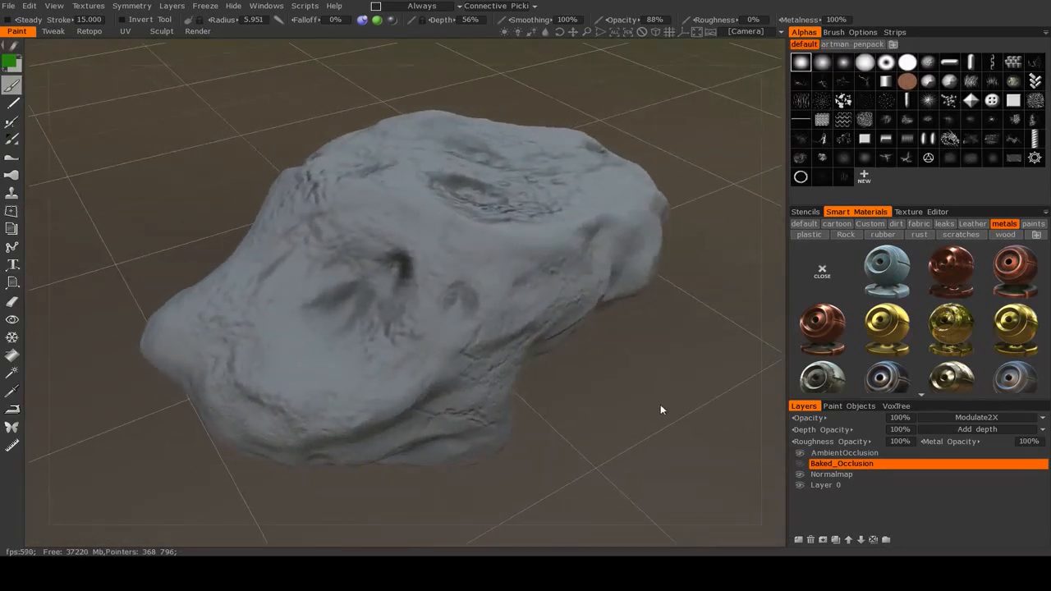
# - Calculate the rock's curvature map and select the resulting curvature layer
pyautogui.click(833, 454)
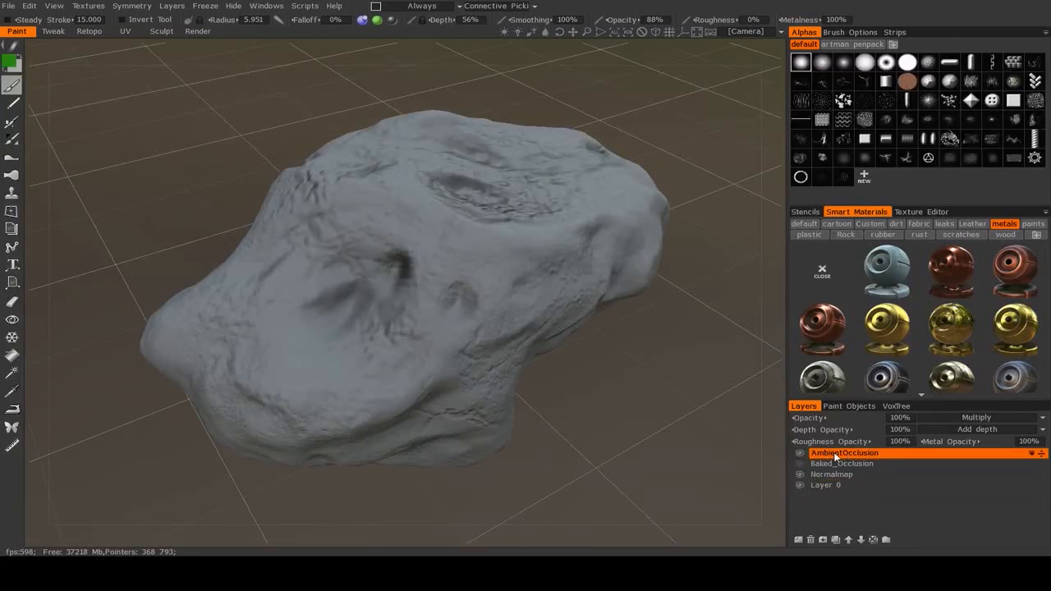
pyautogui.click(92, 7)
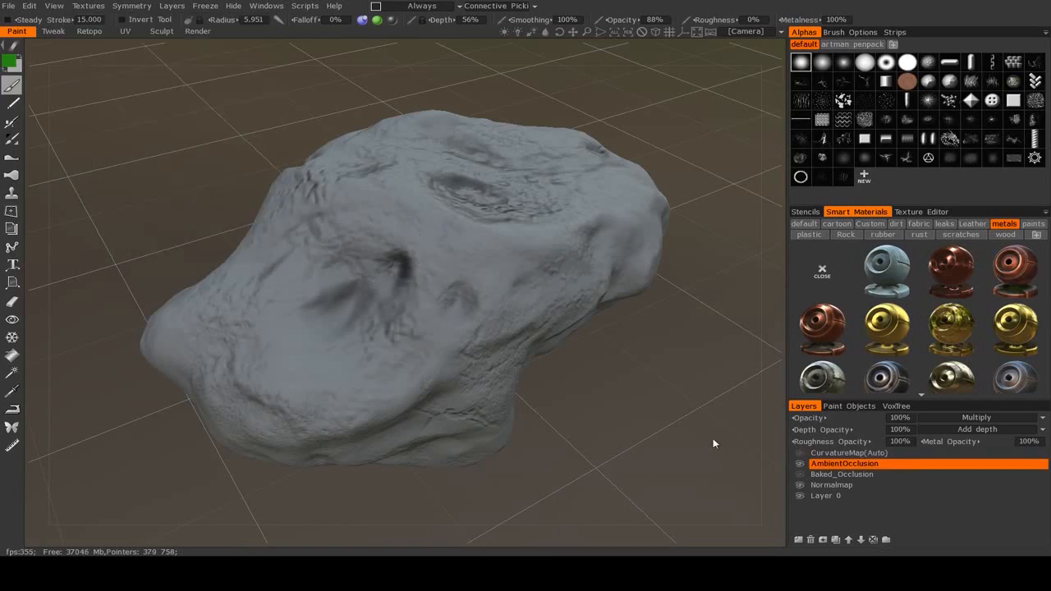
pyautogui.click(833, 454)
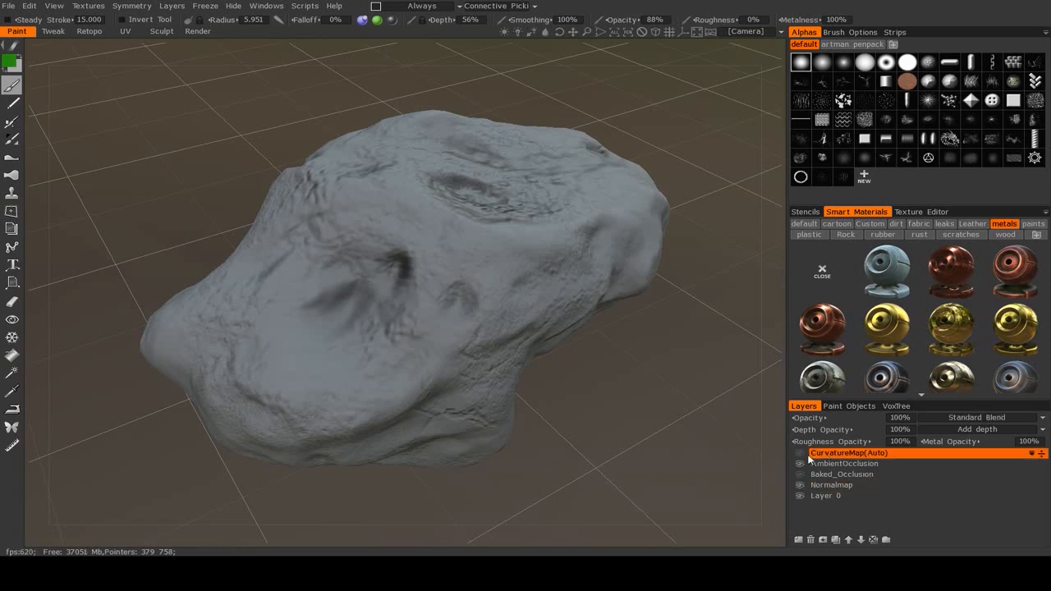
# - Show the CurvatureMap(Auto) layer to examine the rock's surface detail up close, and hide it again
pyautogui.click(798, 457)
pyautogui.moveTo(665, 394); pyautogui.dragTo(605, 457)
pyautogui.scroll(5, 605, 457)
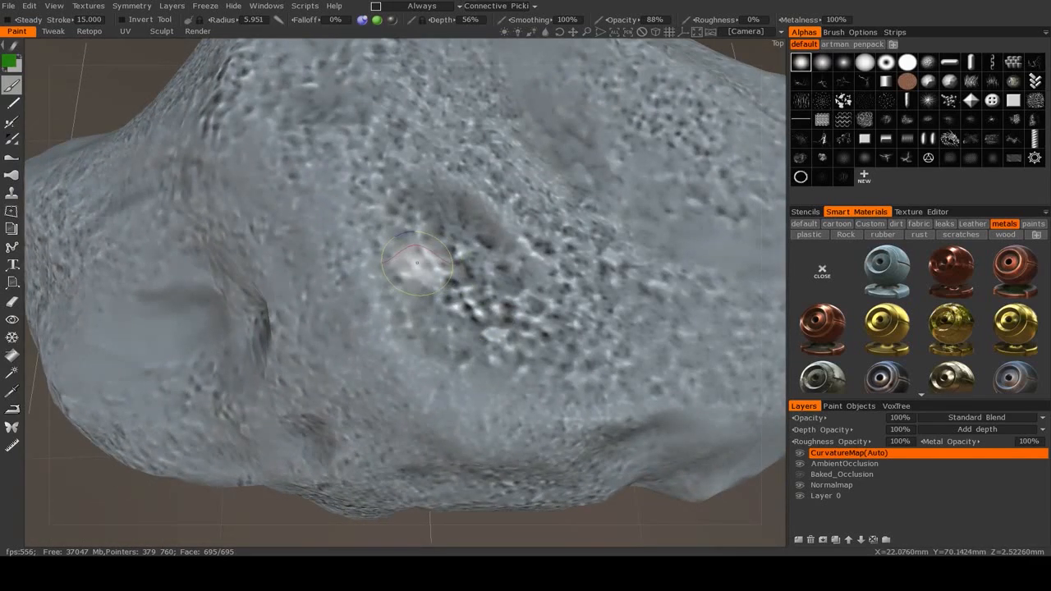
pyautogui.click(799, 452)
pyautogui.moveTo(605, 497); pyautogui.dragTo(589, 490, button='right')
pyautogui.moveTo(588, 489); pyautogui.dragTo(607, 439)
pyautogui.moveTo(607, 439); pyautogui.dragTo(629, 437, button='right')
pyautogui.moveTo(629, 441); pyautogui.dragTo(638, 424)
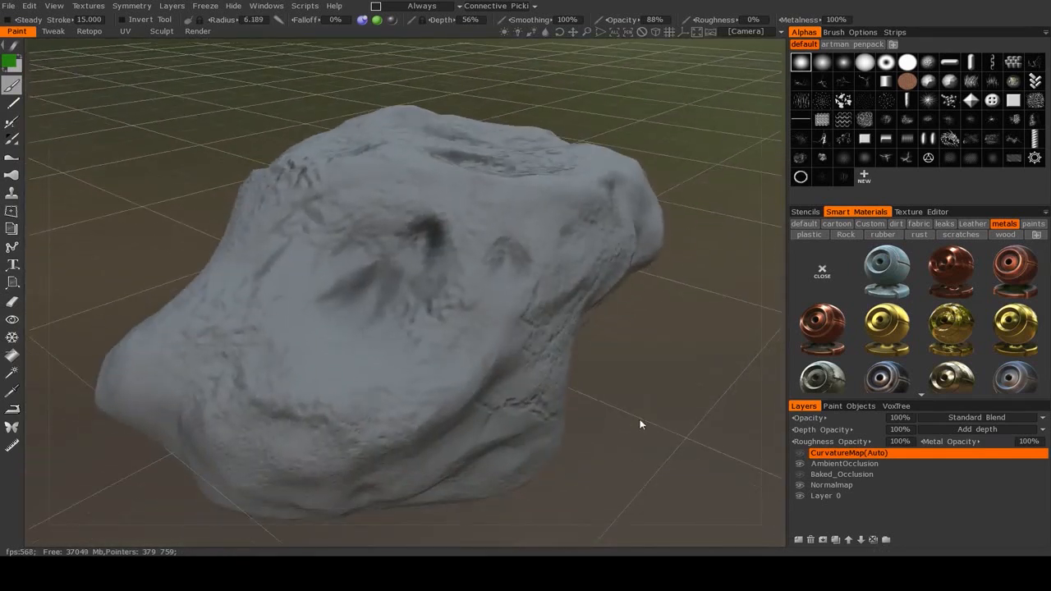
# - Add a new layer directly above Normalmap and rename it Base
pyautogui.click(831, 485)
pyautogui.click(800, 542)
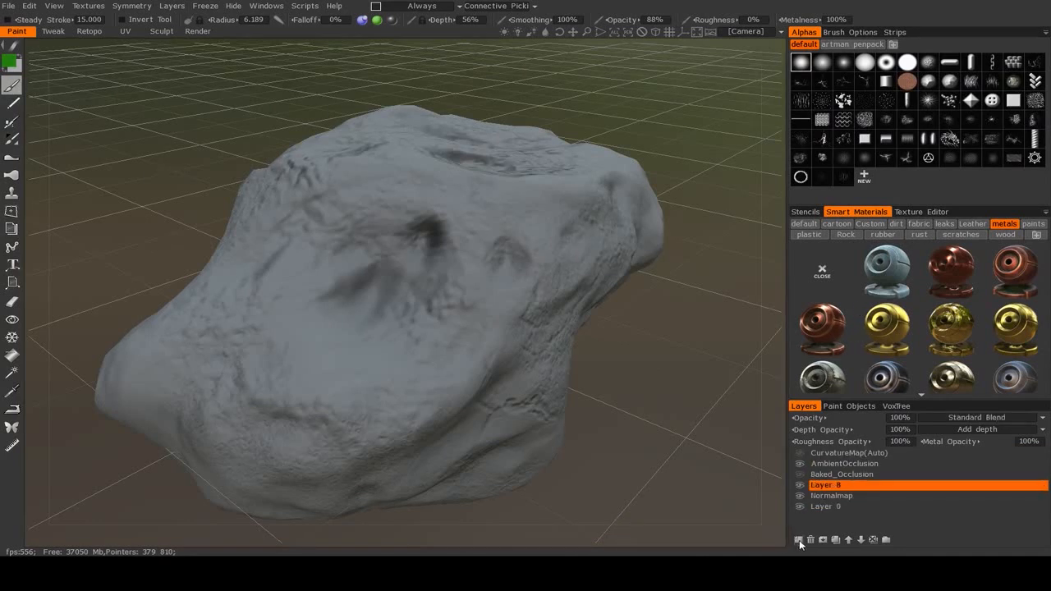
pyautogui.doubleClick(828, 484)
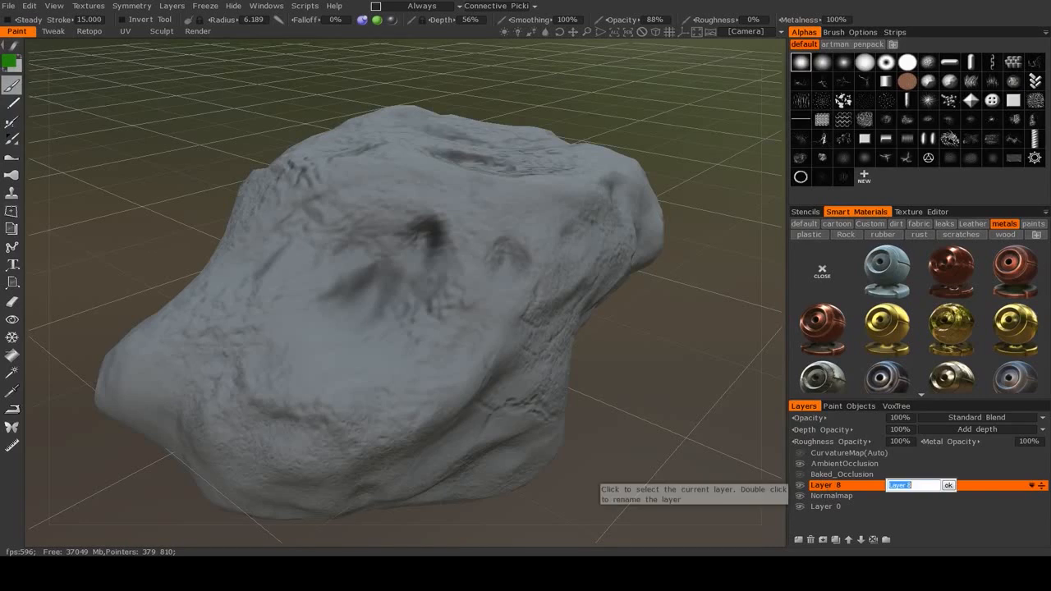
pyautogui.write('Base')
pyautogui.press('Return')
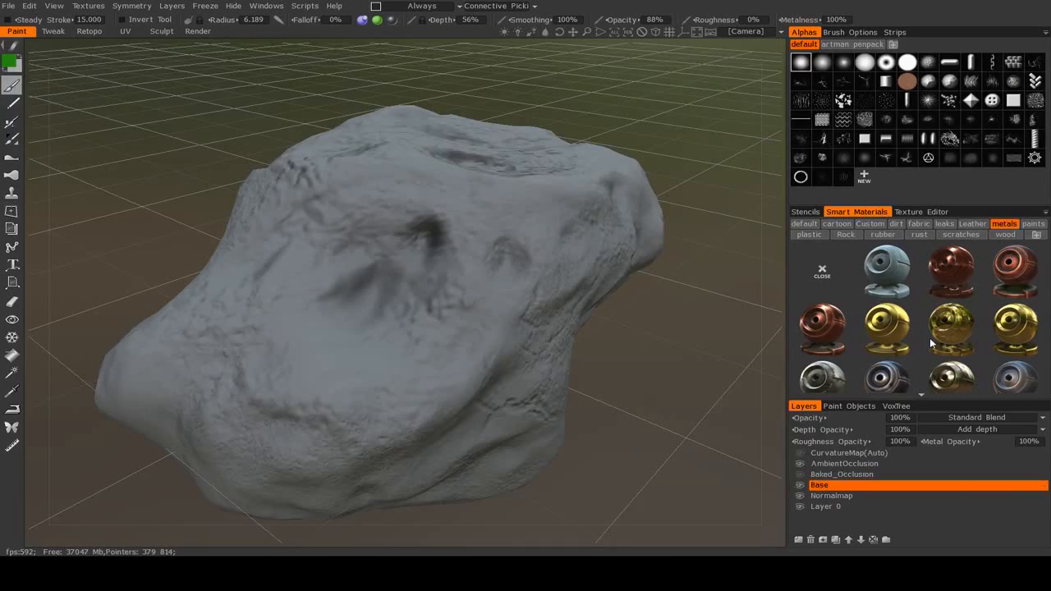
# - Activate the first brown smart material in the cartoon category and check its preview on the rock
pyautogui.click(836, 225)
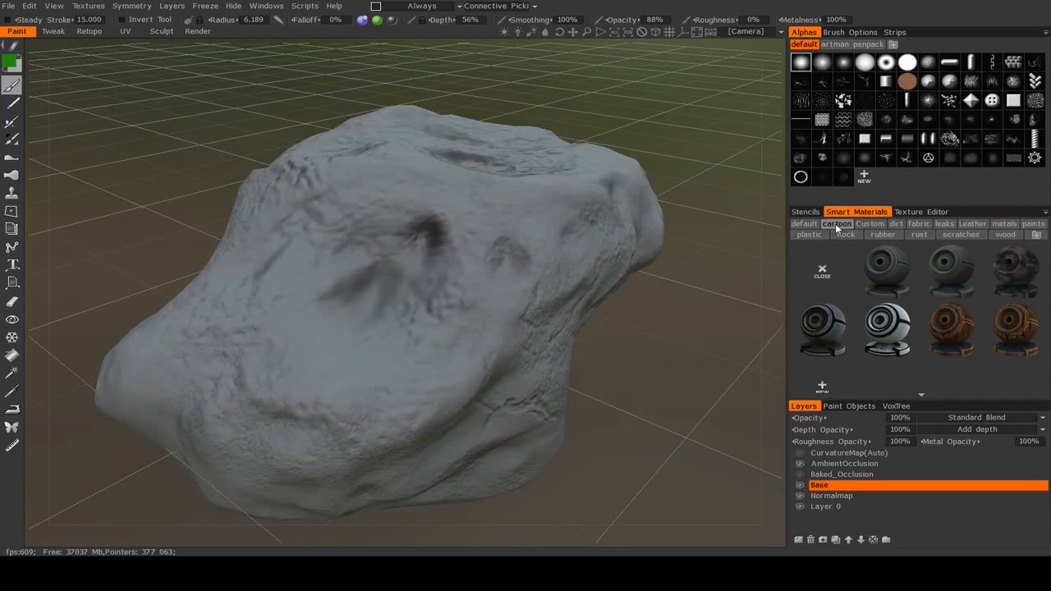
pyautogui.moveTo(954, 326)
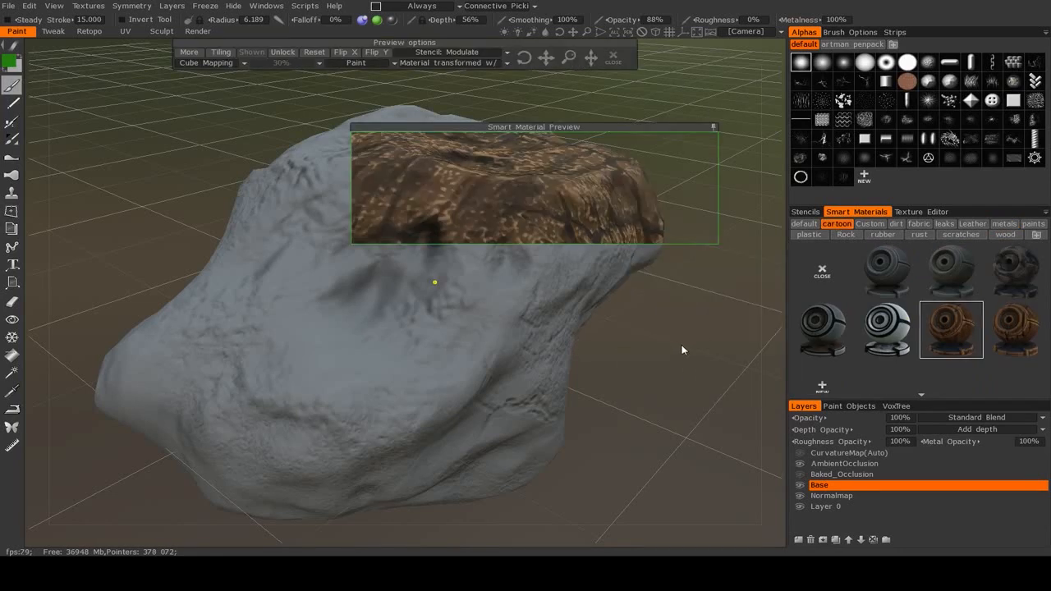
pyautogui.moveTo(695, 385); pyautogui.dragTo(634, 391)
pyautogui.scroll(-1, 637, 400)
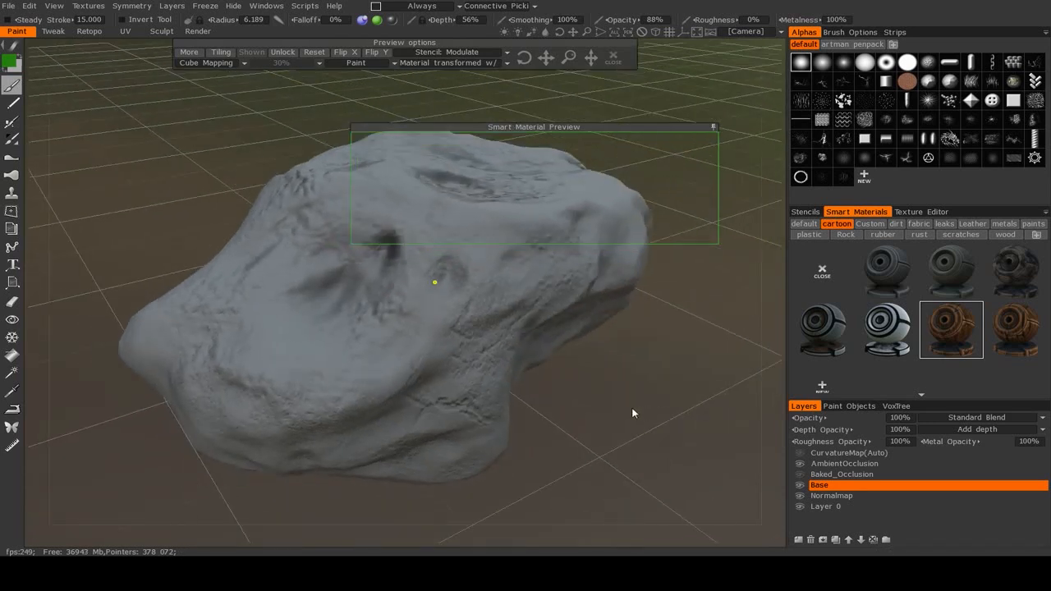
pyautogui.moveTo(583, 432); pyautogui.dragTo(634, 367, button='middle')
pyautogui.scroll(-4, 634, 367)
pyautogui.moveTo(634, 372); pyautogui.dragTo(612, 353)
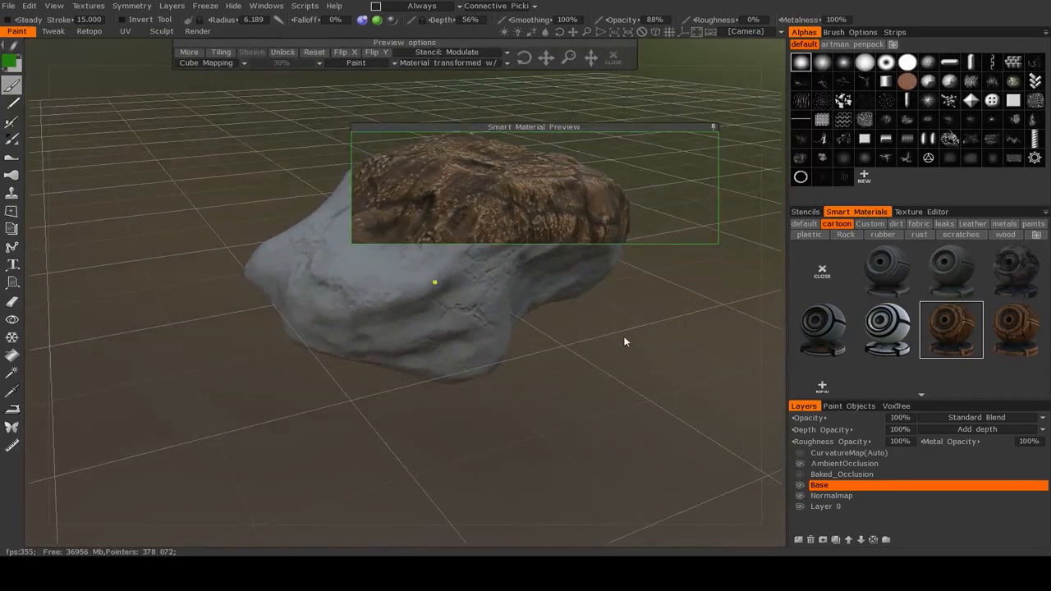
# - Extend the smart material preview frame lower over the rock, adjust the material's placement, and check it from several angles
pyautogui.moveTo(649, 243); pyautogui.dragTo(649, 287)
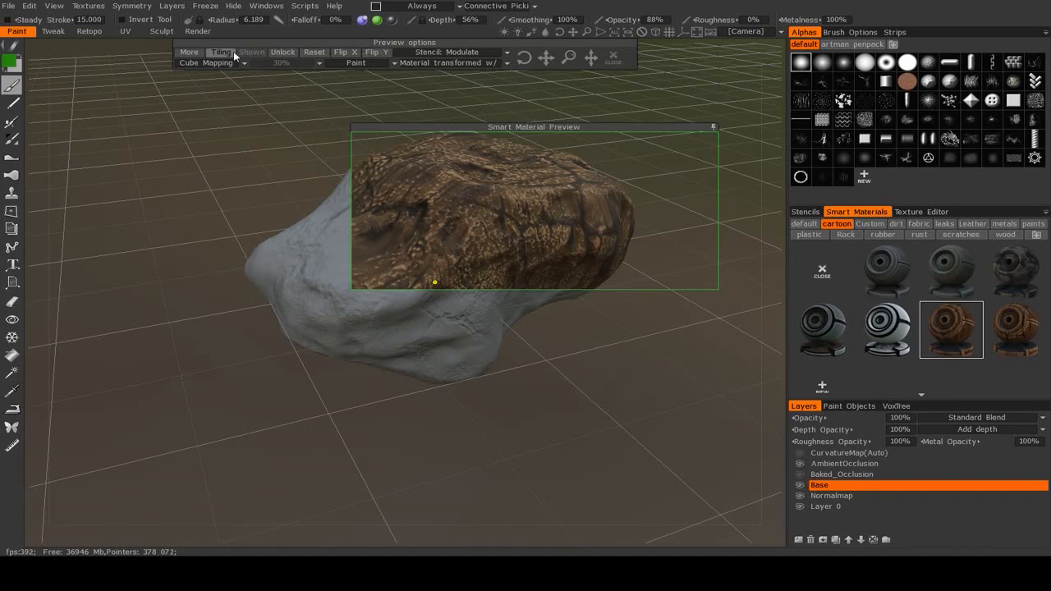
pyautogui.moveTo(526, 58); pyautogui.dragTo(590, 57)
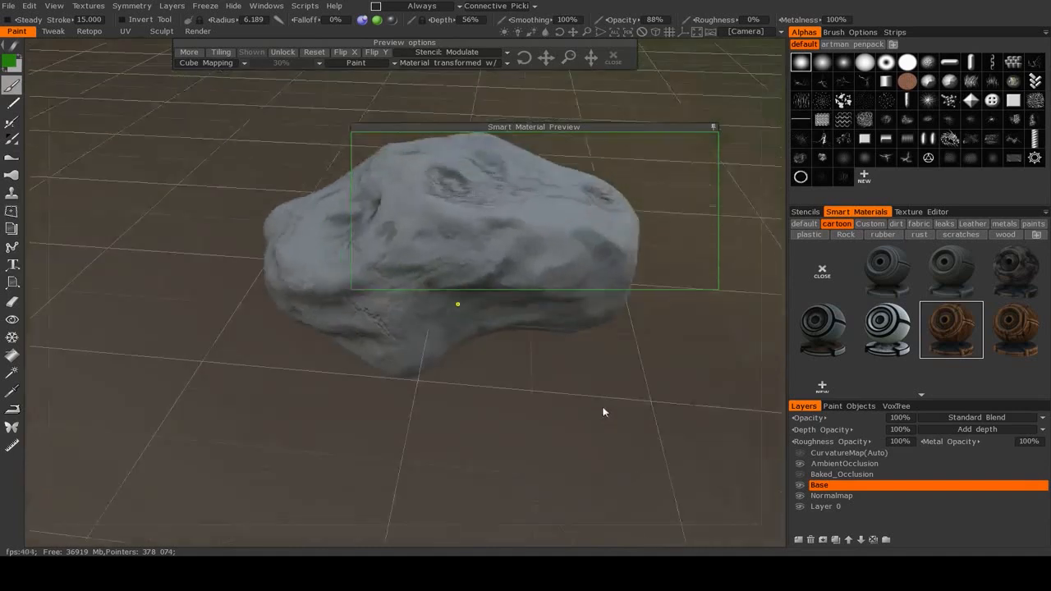
pyautogui.moveTo(603, 412); pyautogui.dragTo(540, 379)
pyautogui.moveTo(564, 379); pyautogui.dragTo(575, 356, button='middle')
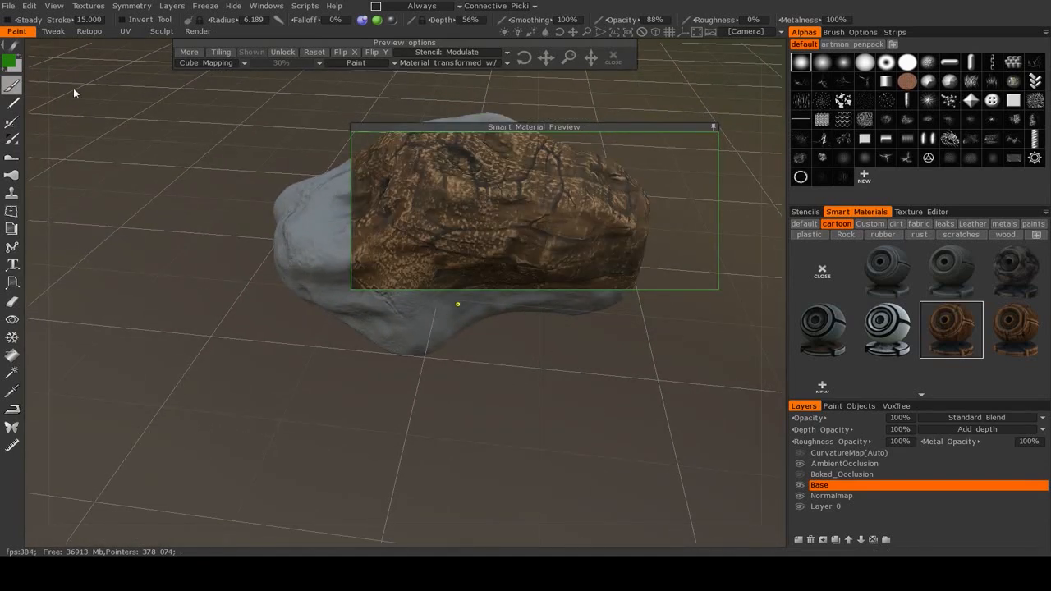
pyautogui.moveTo(189, 278); pyautogui.dragTo(209, 304)
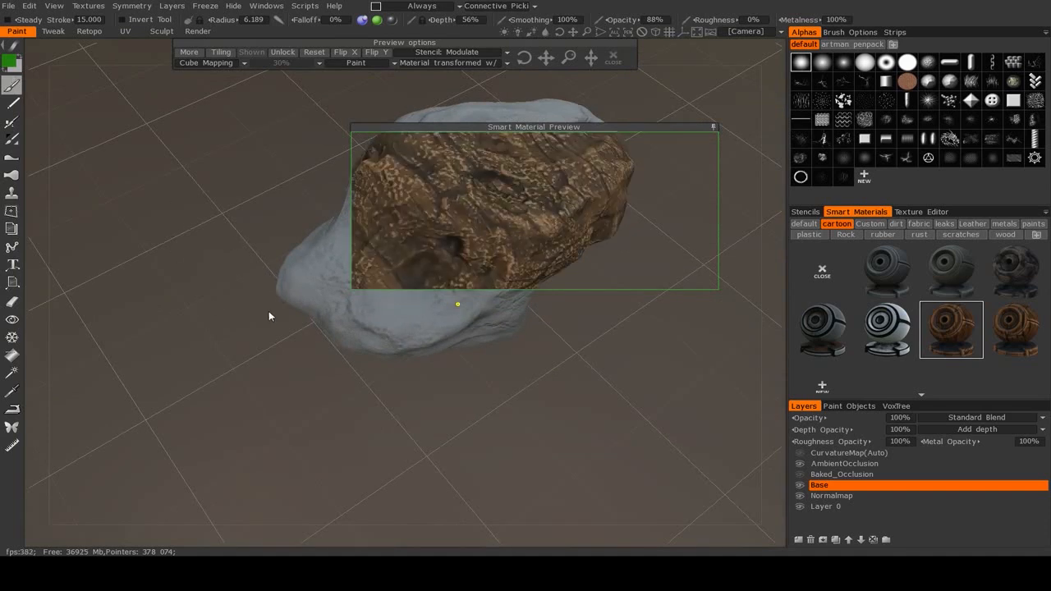
pyautogui.moveTo(269, 316); pyautogui.dragTo(312, 267)
pyautogui.moveTo(376, 248)
pyautogui.mouseDown()
pyautogui.moveTo(451, 174)
pyautogui.moveTo(427, 246)
pyautogui.moveTo(489, 240)
pyautogui.mouseUp()
pyautogui.moveTo(526, 180)
pyautogui.mouseDown()
pyautogui.moveTo(550, 228)
pyautogui.moveTo(572, 234)
pyautogui.mouseUp()
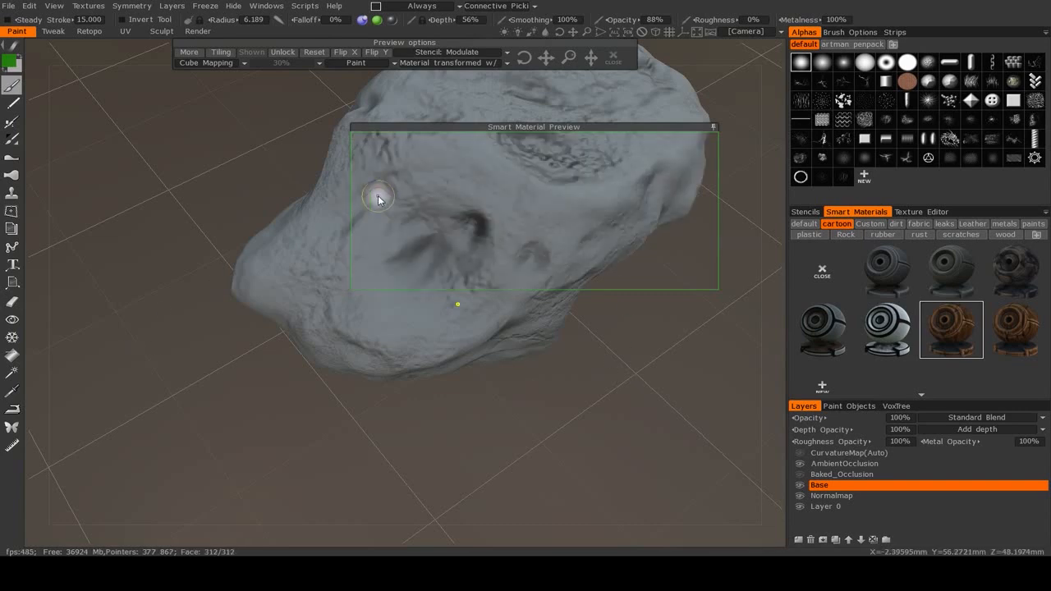
# - Fill the whole Base layer with the selected brown smart material using the Fill tool
pyautogui.click(11, 356)
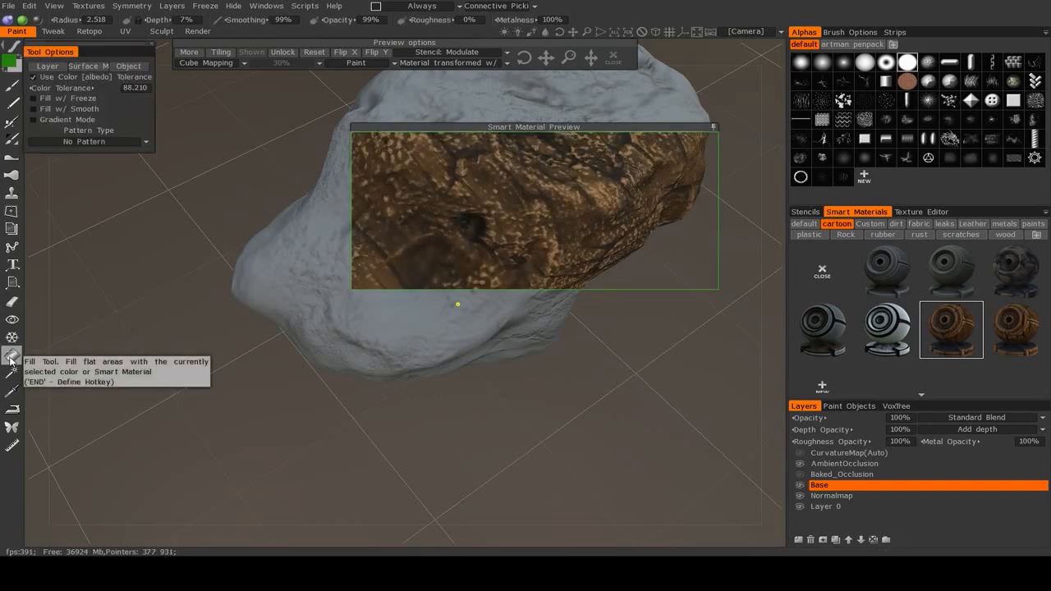
pyautogui.click(53, 66)
pyautogui.click(327, 310)
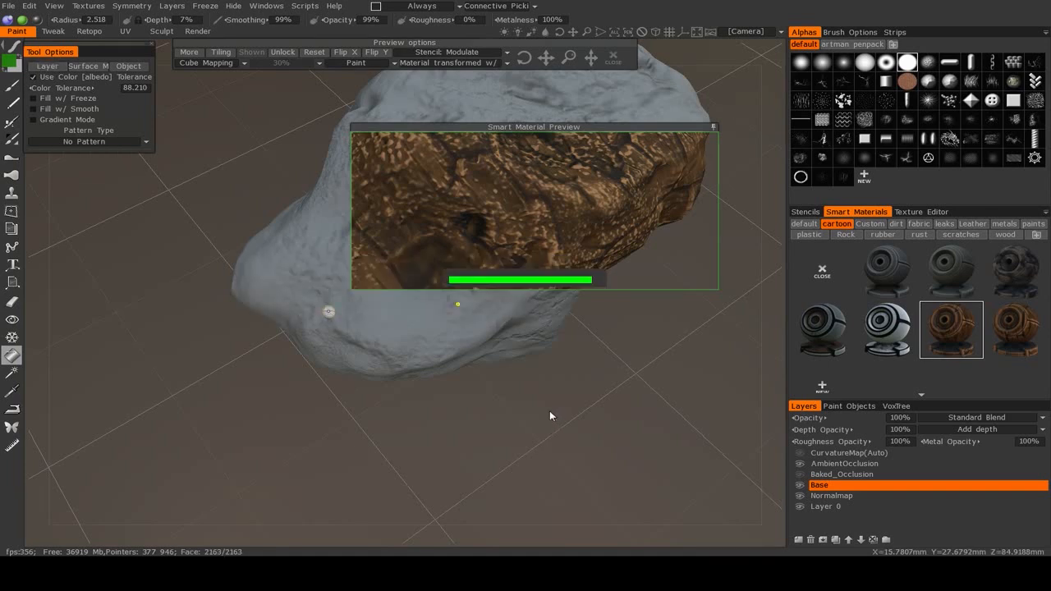
pyautogui.moveTo(558, 419); pyautogui.dragTo(340, 352)
# - Collapse the smart material preview and inspect the filled rock from several angles
pyautogui.moveTo(686, 192); pyautogui.dragTo(681, 296)
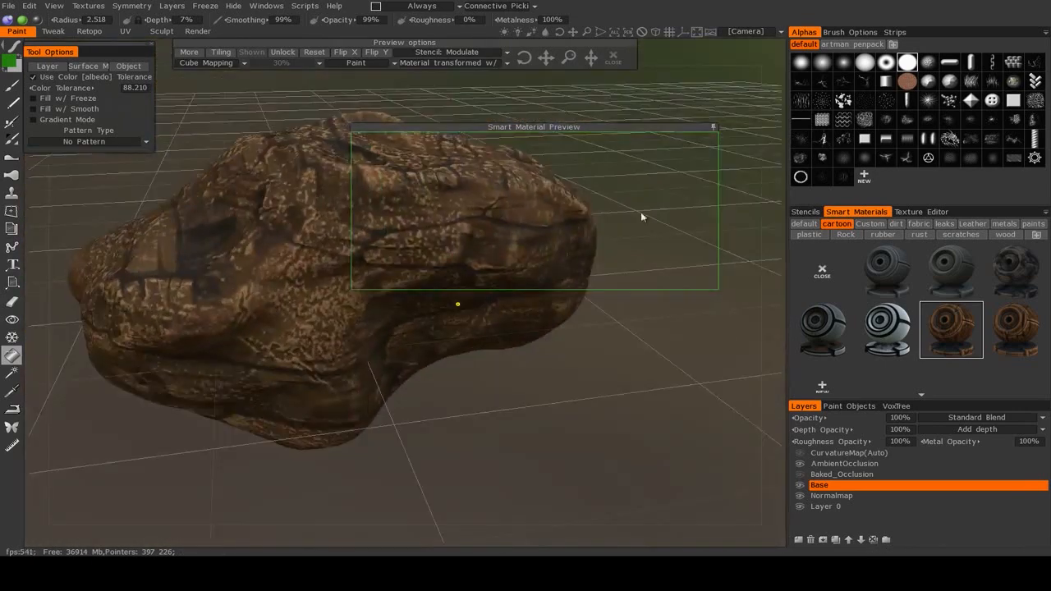
pyautogui.click(713, 127)
pyautogui.moveTo(685, 197); pyautogui.dragTo(640, 329)
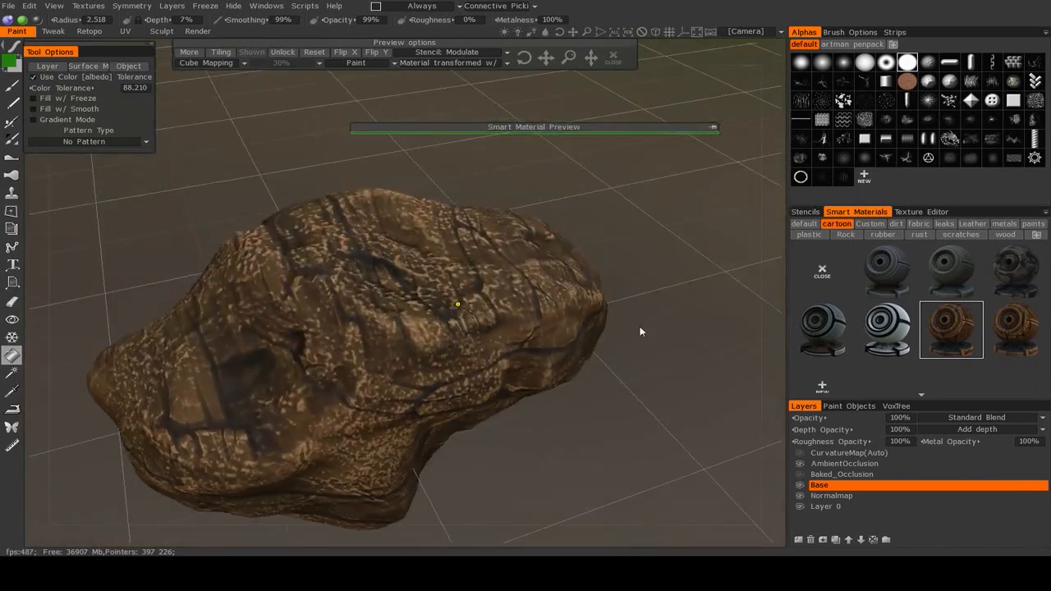
pyautogui.moveTo(529, 364); pyautogui.dragTo(630, 391)
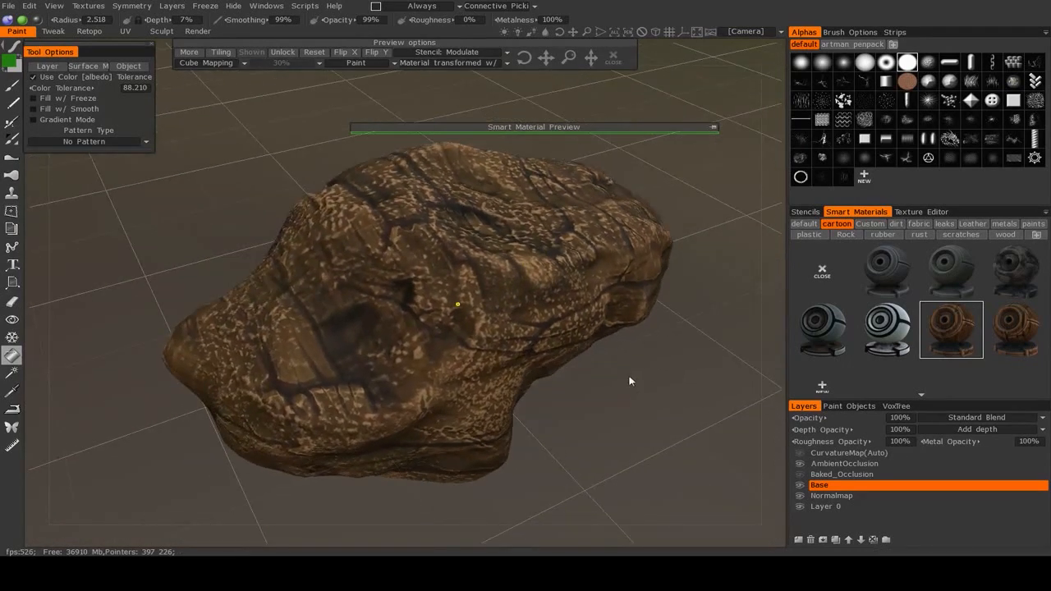
# - Add a new layer directly above Base and rename it Paint
pyautogui.click(798, 539)
pyautogui.doubleClick(827, 484)
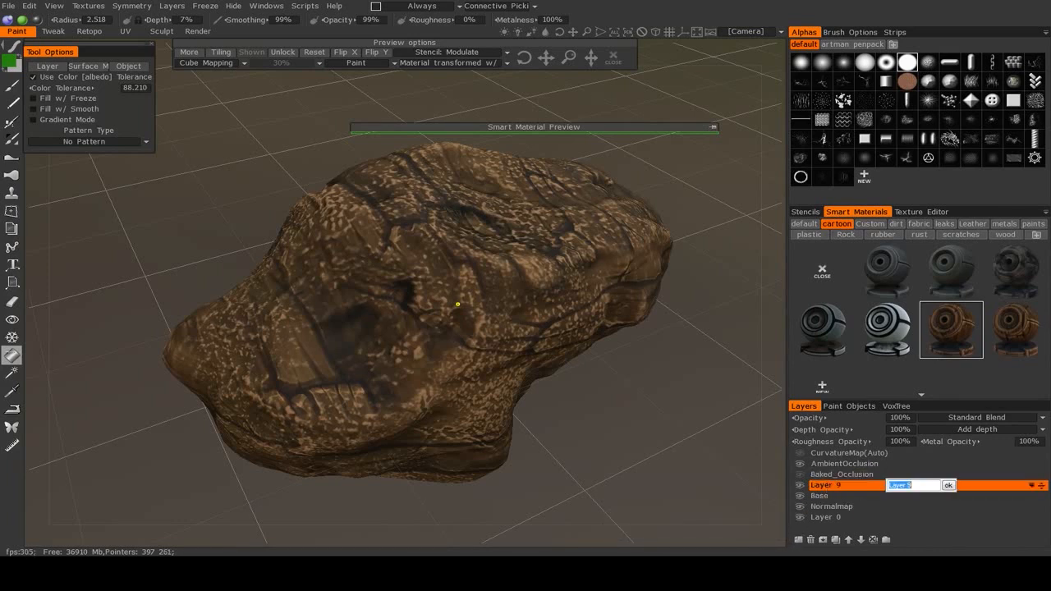
pyautogui.write('moss')
pyautogui.press('Return')
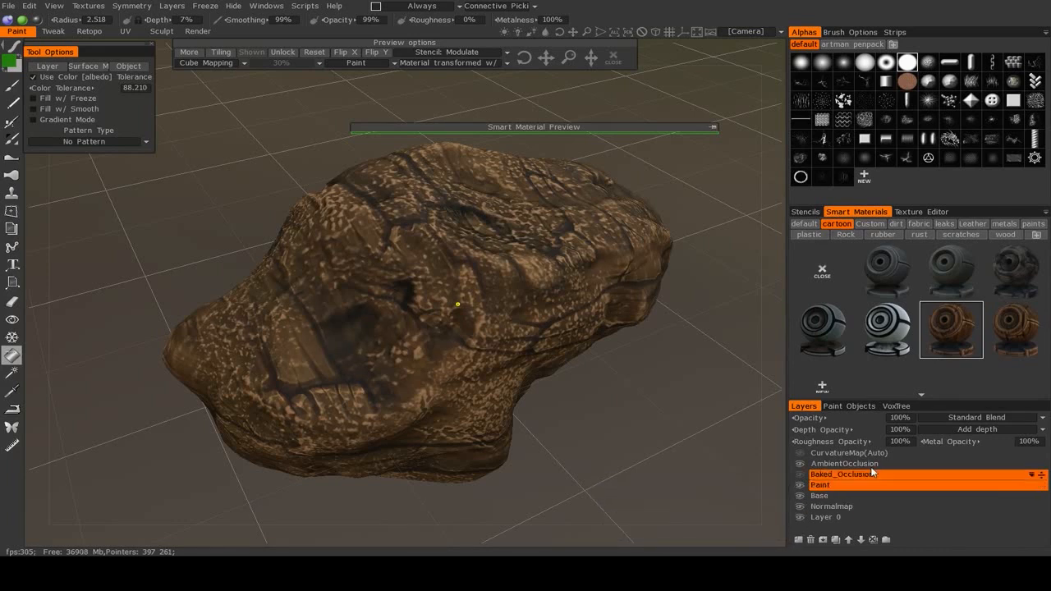
# - Fill the Paint layer with the green leaks smart material and check the coverage on the rock
pyautogui.click(944, 224)
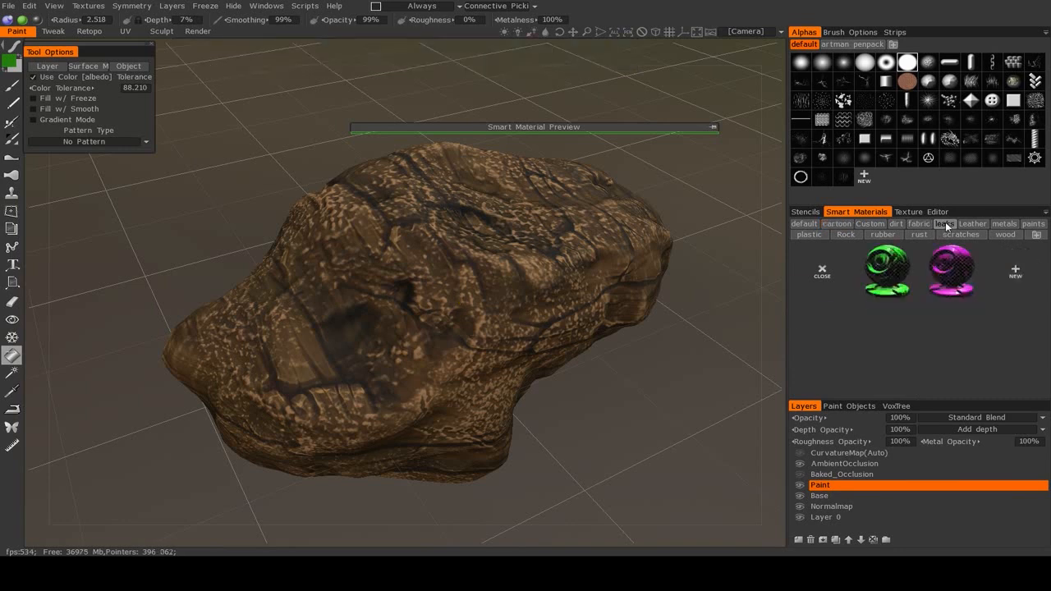
pyautogui.click(902, 270)
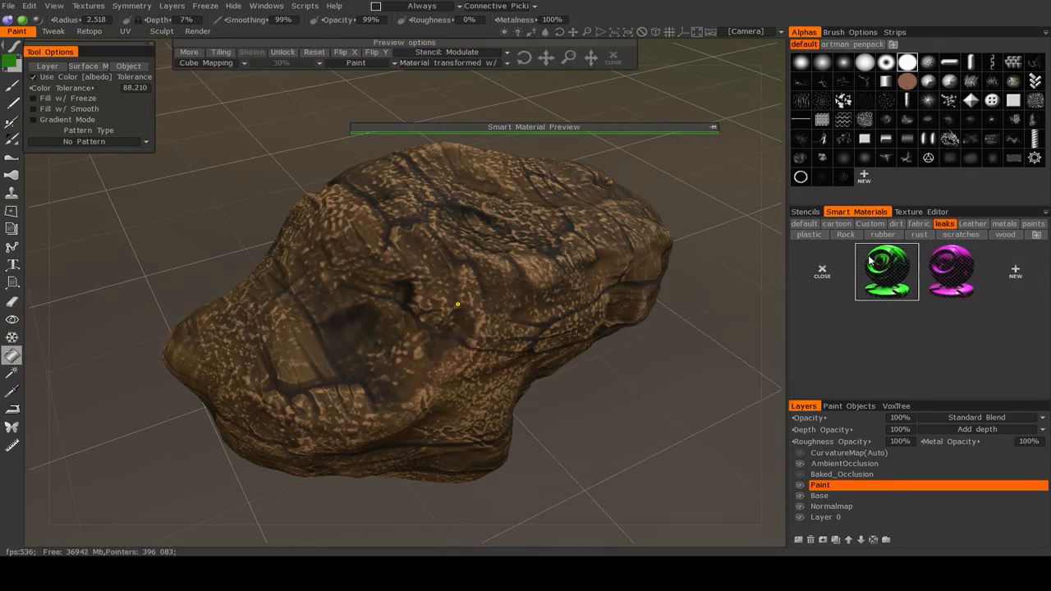
pyautogui.moveTo(898, 278)
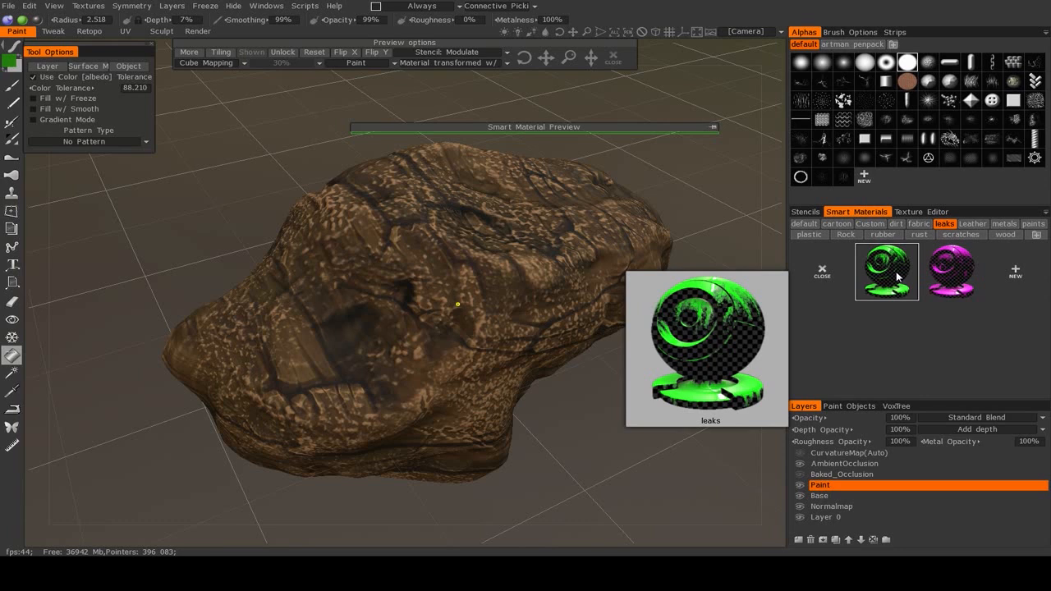
pyautogui.click(47, 66)
pyautogui.click(318, 309)
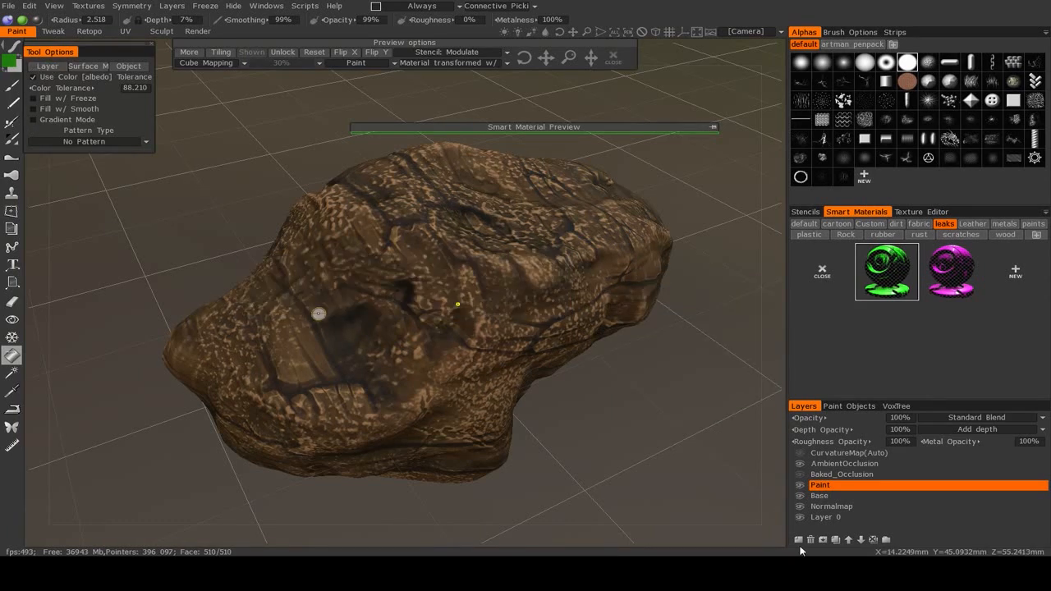
pyautogui.moveTo(621, 458)
pyautogui.mouseDown()
pyautogui.moveTo(636, 455)
pyautogui.moveTo(429, 399)
pyautogui.moveTo(493, 436)
pyautogui.moveTo(492, 469)
pyautogui.moveTo(596, 455)
pyautogui.moveTo(460, 409)
pyautogui.moveTo(465, 460)
pyautogui.moveTo(436, 462)
pyautogui.moveTo(498, 465)
pyautogui.moveTo(586, 431)
pyautogui.moveTo(535, 389)
pyautogui.moveTo(569, 449)
pyautogui.moveTo(622, 457)
pyautogui.moveTo(507, 509)
pyautogui.moveTo(430, 415)
pyautogui.moveTo(567, 457)
pyautogui.moveTo(628, 451)
pyautogui.mouseUp()
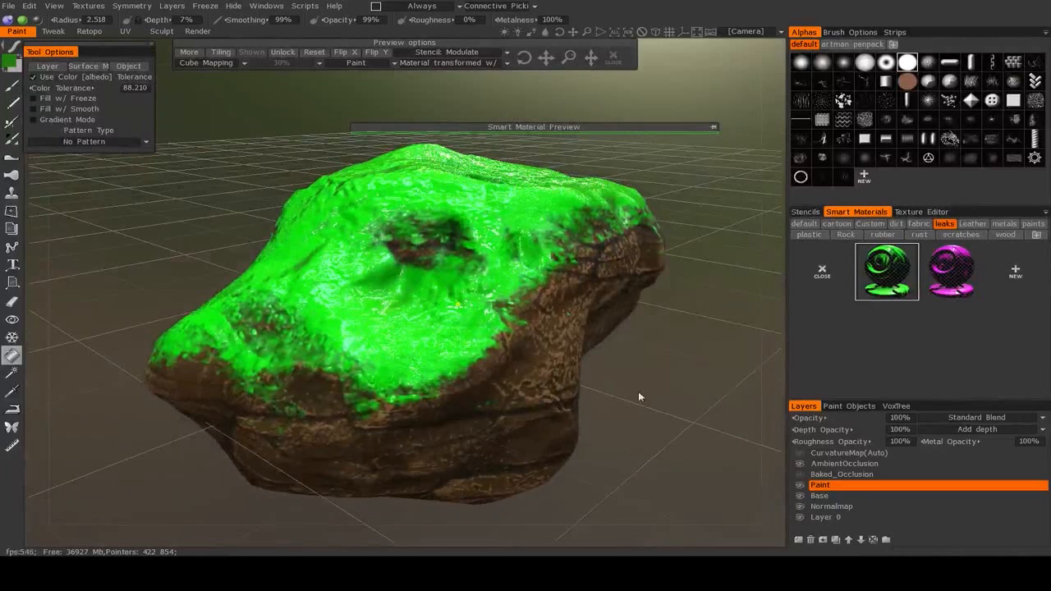
# - Delete the Paint layer and open the properties of the first brown smart material in the cartoon category
pyautogui.click(810, 539)
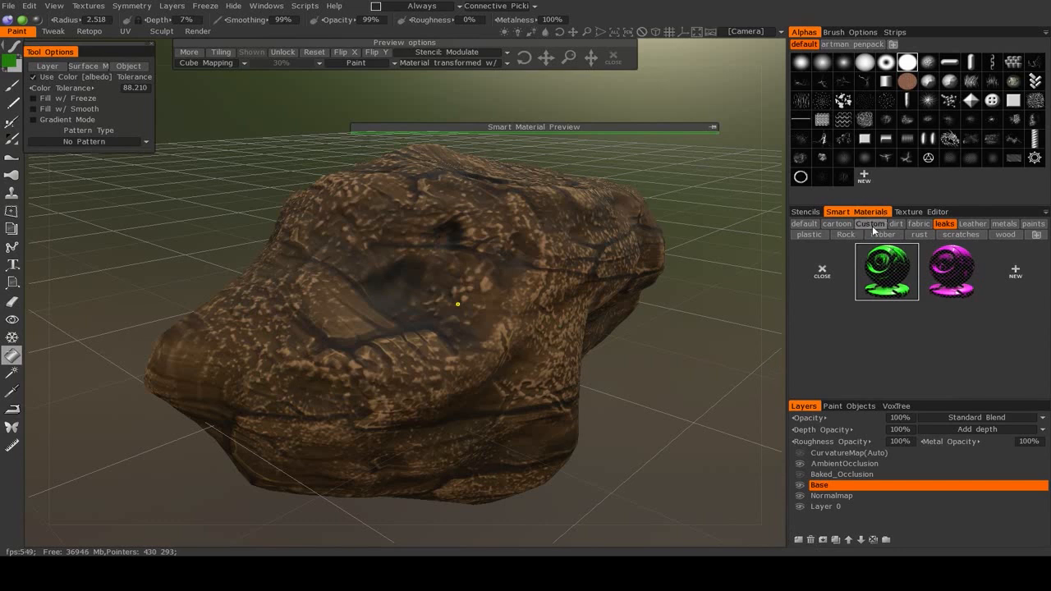
pyautogui.click(835, 224)
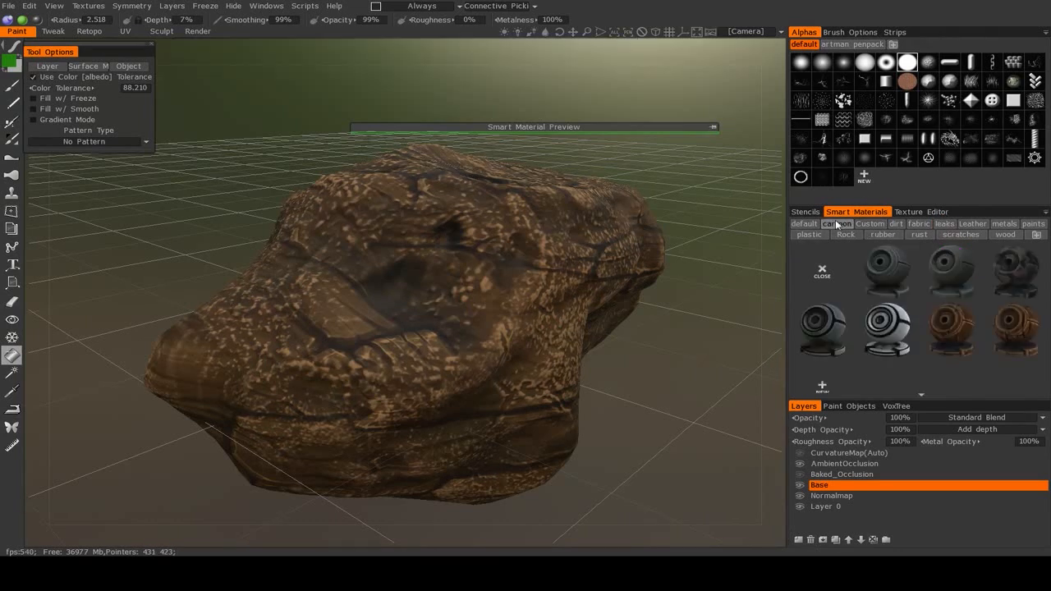
pyautogui.rightClick(951, 318)
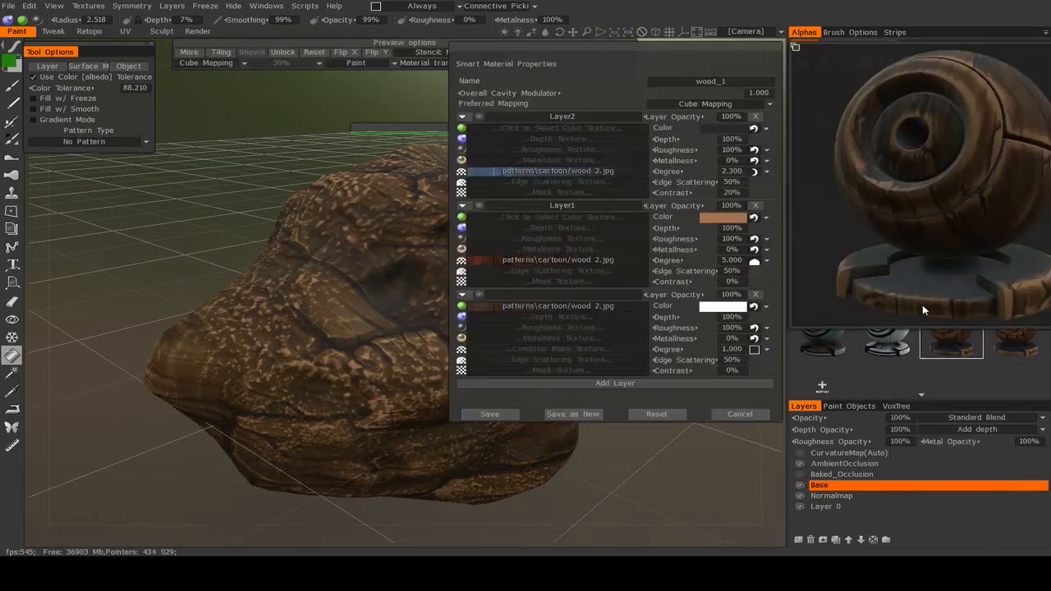
pyautogui.click(921, 304)
pyautogui.moveTo(713, 48); pyautogui.dragTo(449, 69)
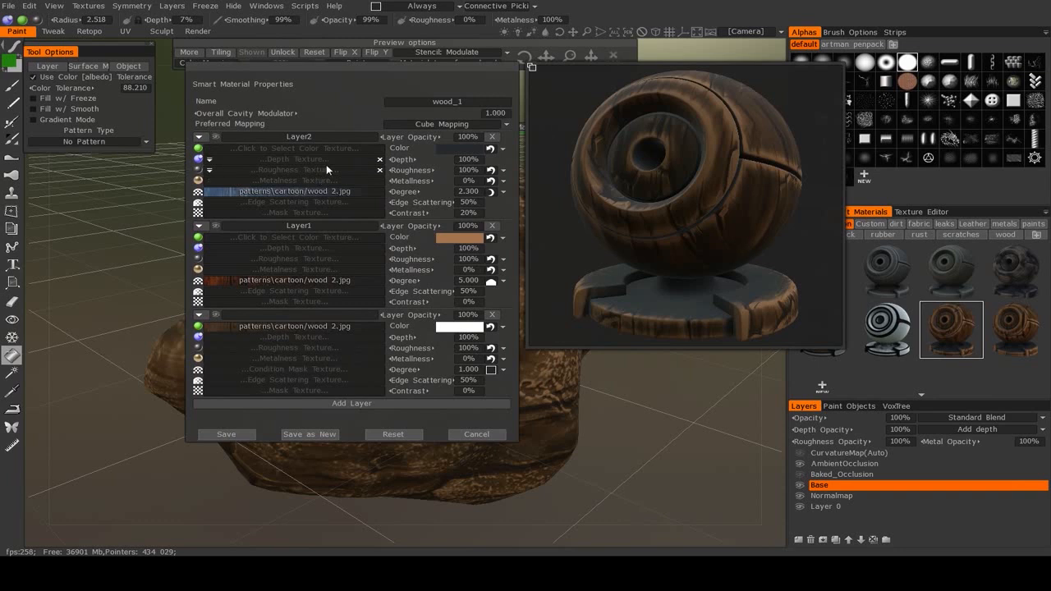
# - Toggle the visibility of wood_1's Layer1 and examine the condition options of the unnamed lowest layer and of Layer1
pyautogui.click(215, 227)
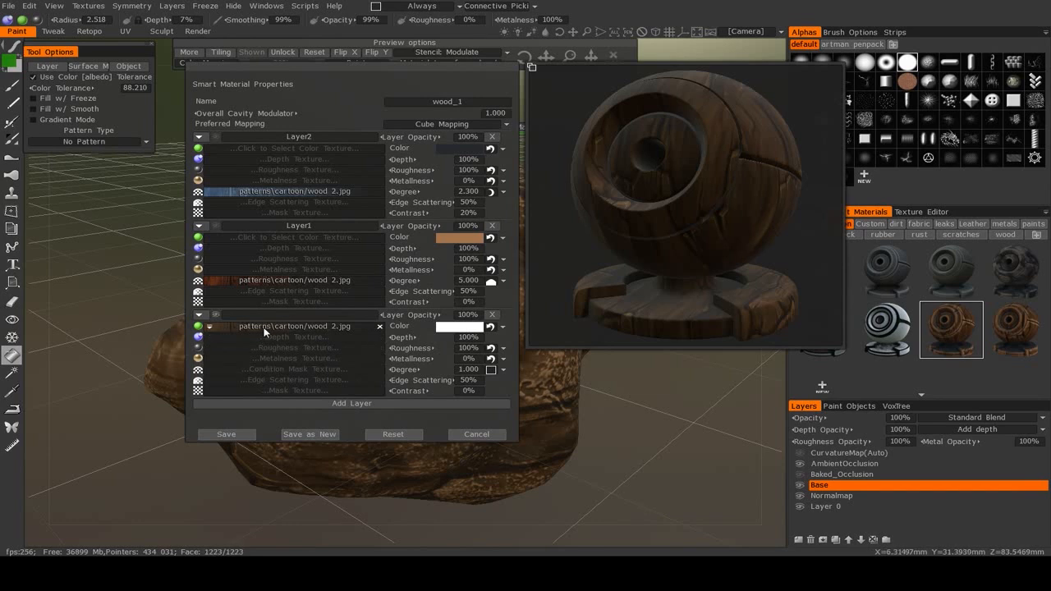
pyautogui.moveTo(264, 328)
pyautogui.click(493, 369)
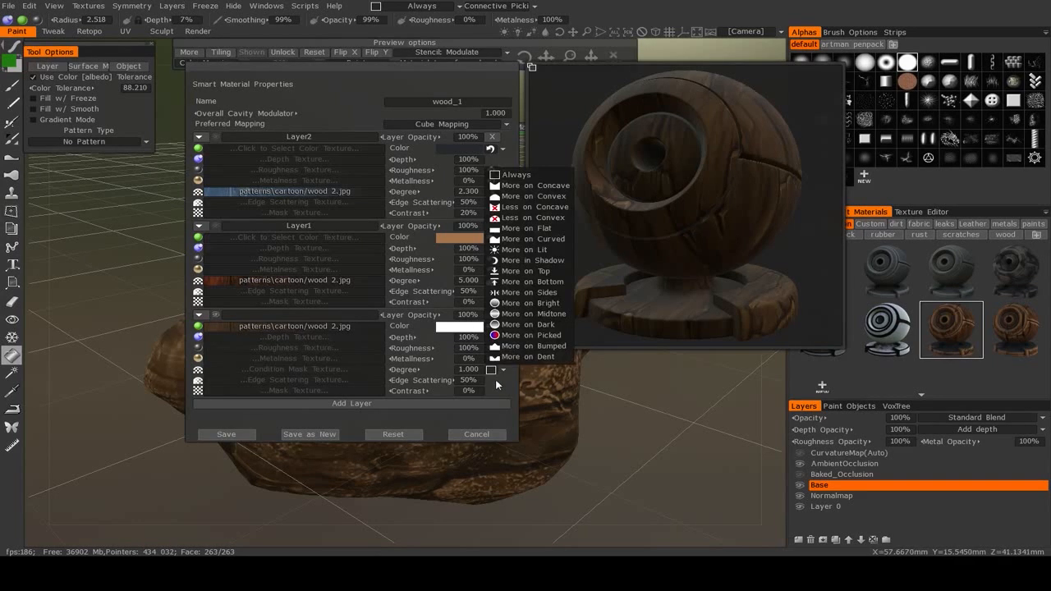
pyautogui.click(503, 175)
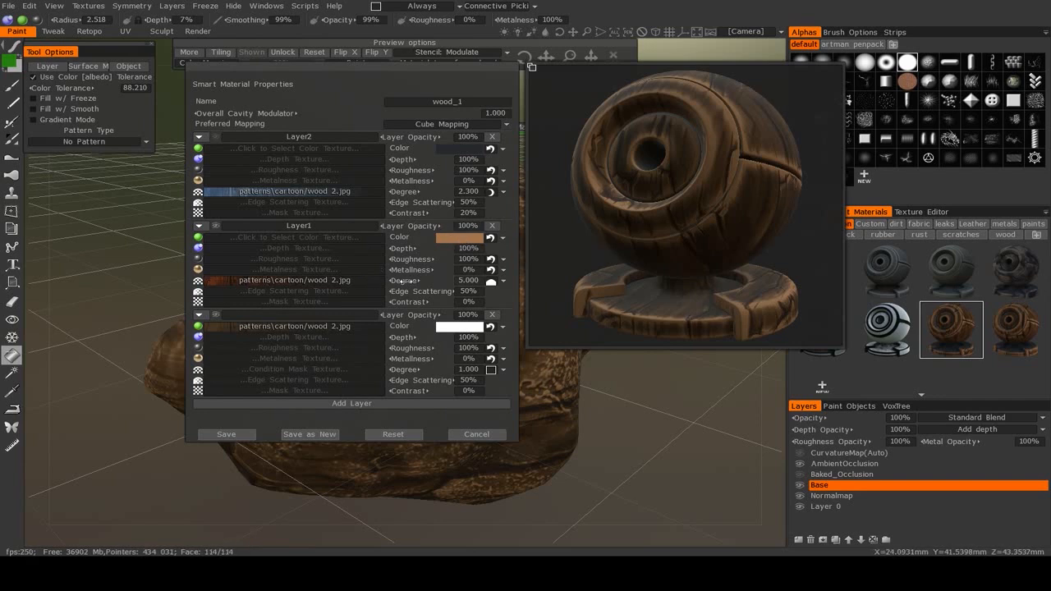
pyautogui.click(497, 281)
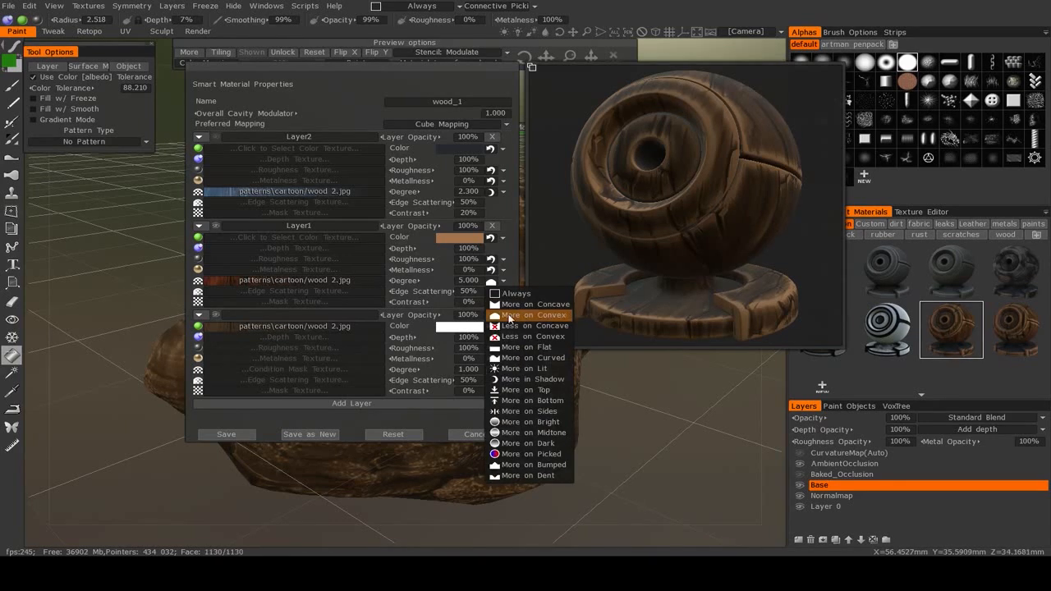
pyautogui.click(667, 175)
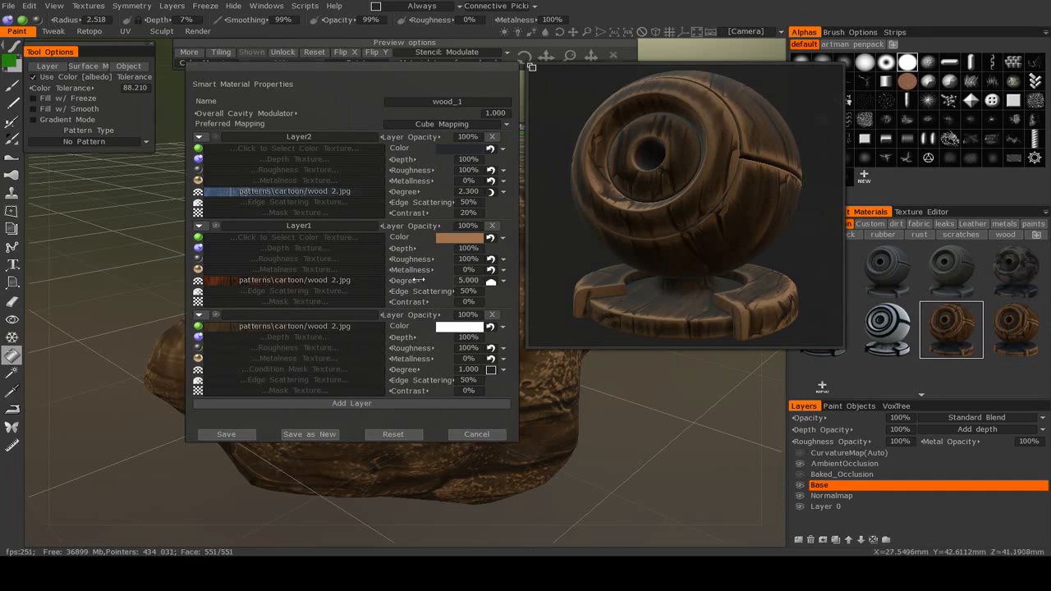
# - Try a degree of 2.975 on wood_1's Layer1, examine Layer2's visibility, condition and degree, and discard the material changes
pyautogui.moveTo(411, 282); pyautogui.dragTo(363, 303)
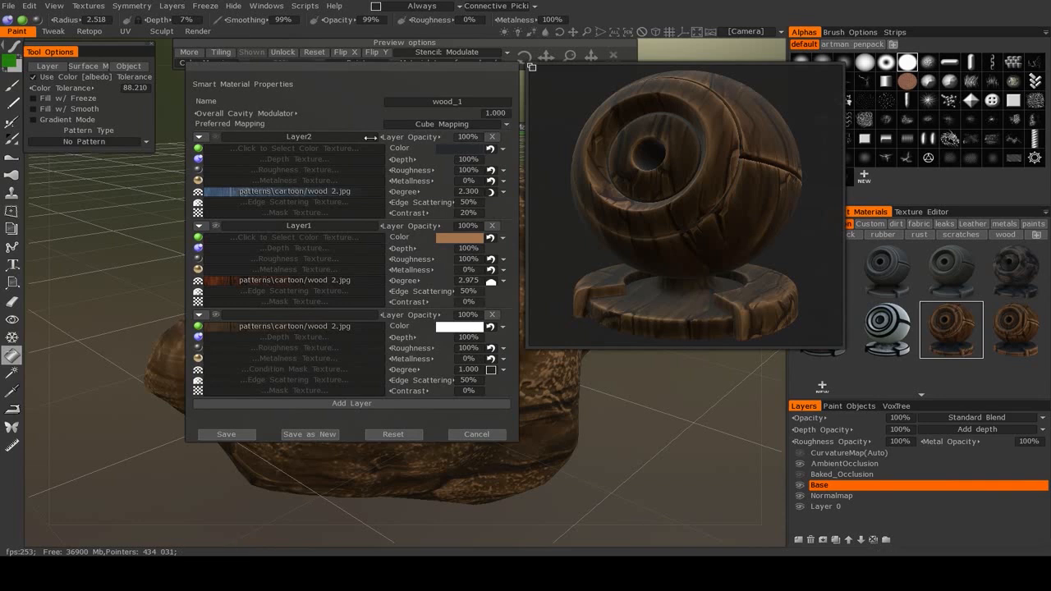
pyautogui.click(213, 138)
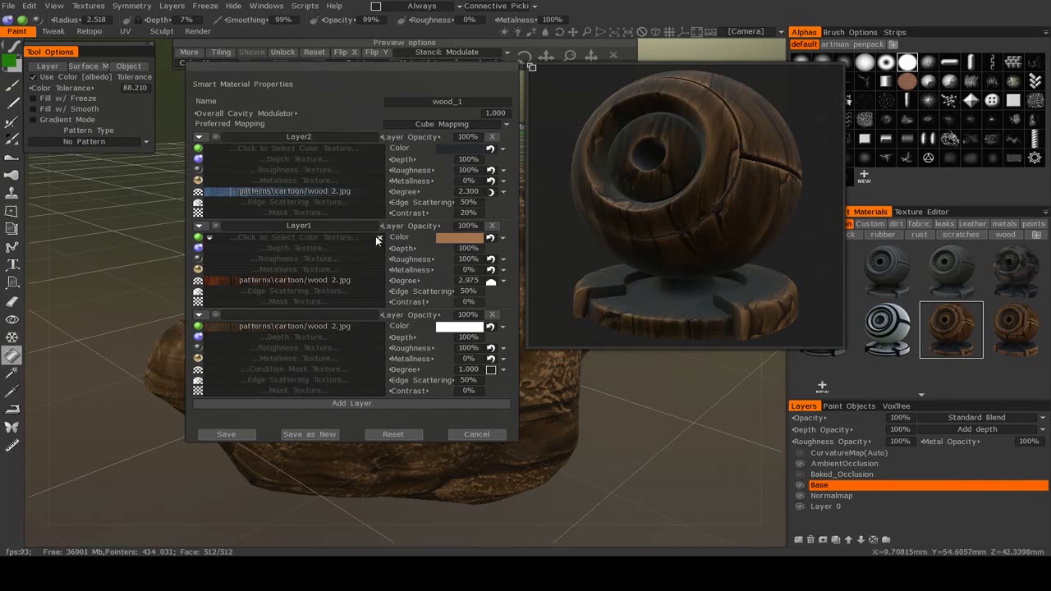
pyautogui.click(492, 194)
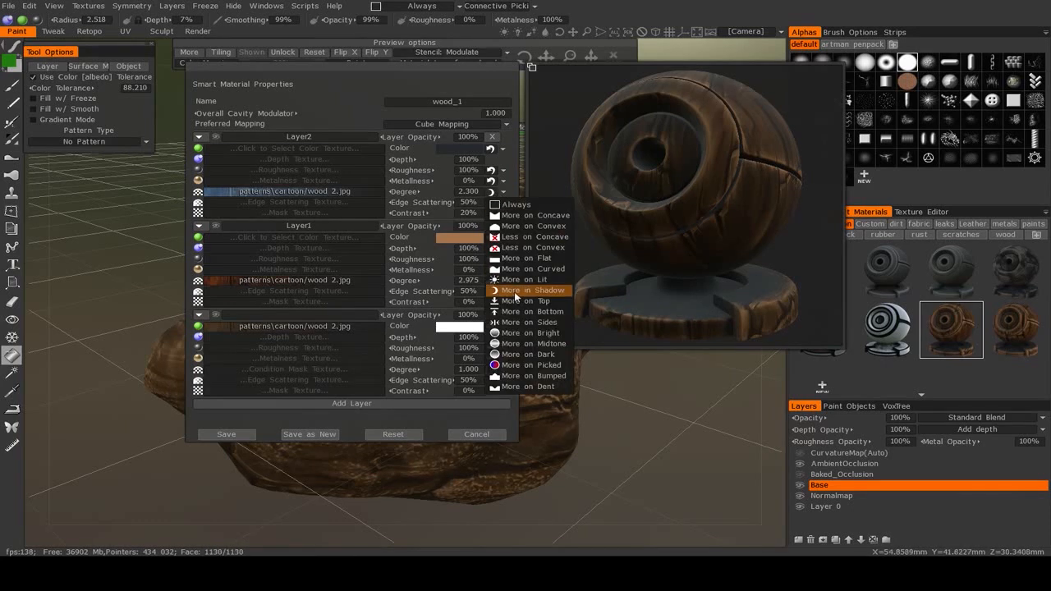
pyautogui.click(508, 180)
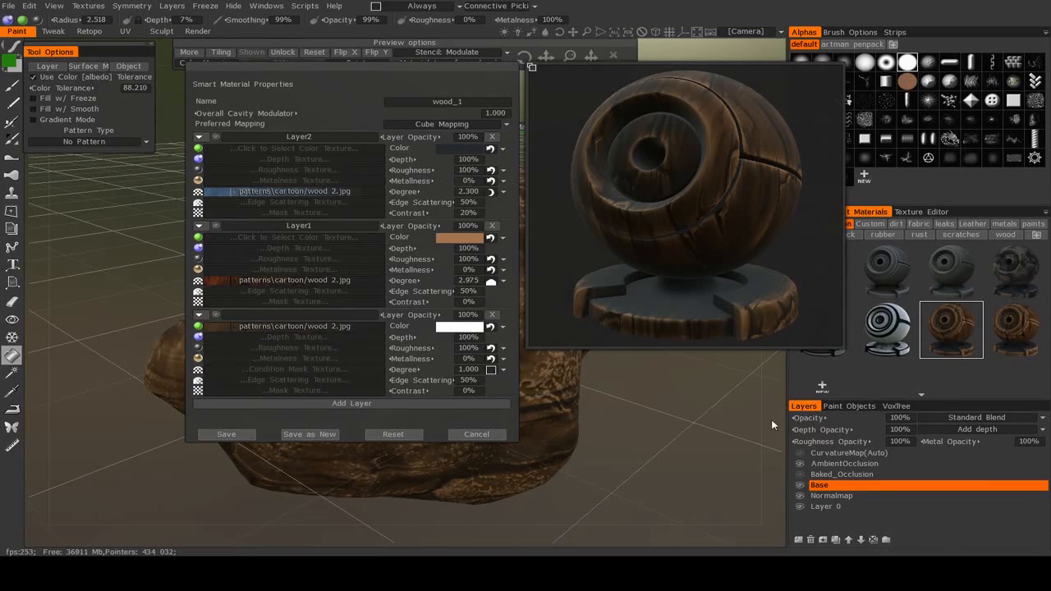
pyautogui.moveTo(404, 191)
pyautogui.mouseDown()
pyautogui.moveTo(415, 194)
pyautogui.moveTo(398, 191)
pyautogui.mouseUp()
pyautogui.click(474, 434)
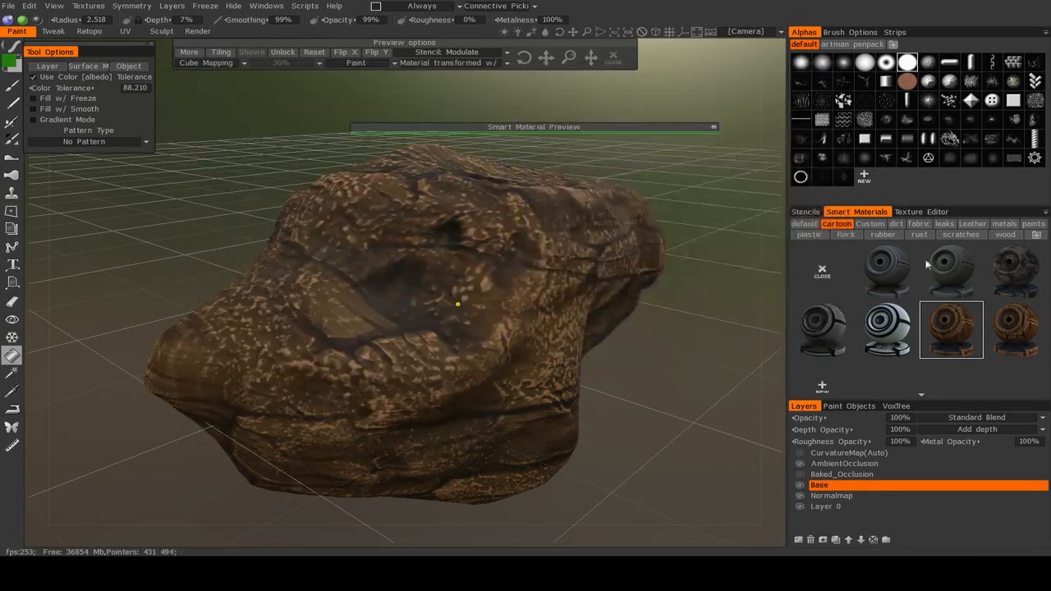
# - Open the properties of the green leaks smart material and set Layer1's degree to 1.025, keeping the More on Top condition
pyautogui.click(942, 224)
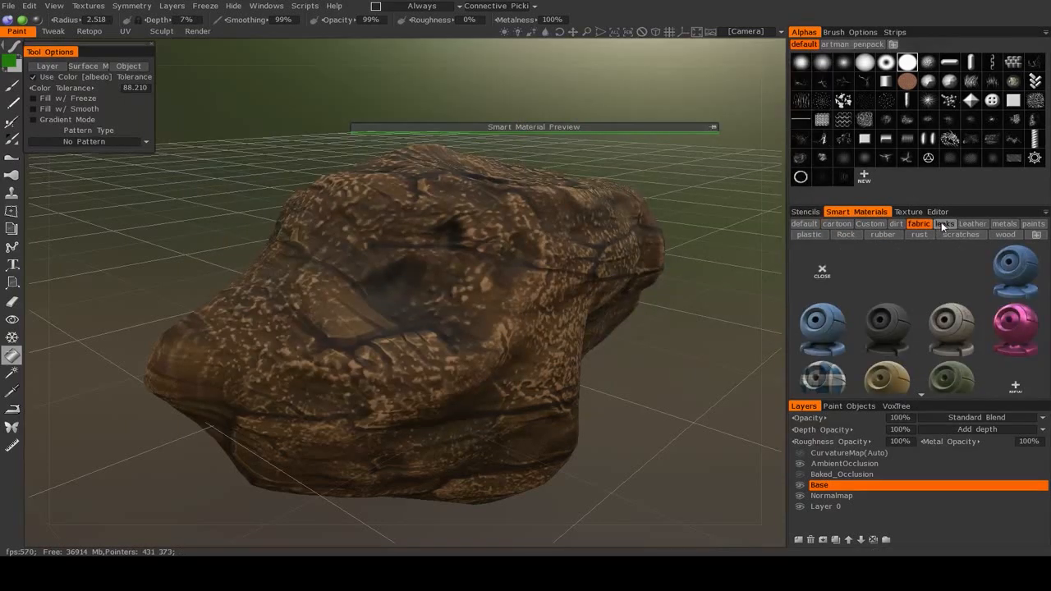
pyautogui.rightClick(886, 271)
pyautogui.click(884, 254)
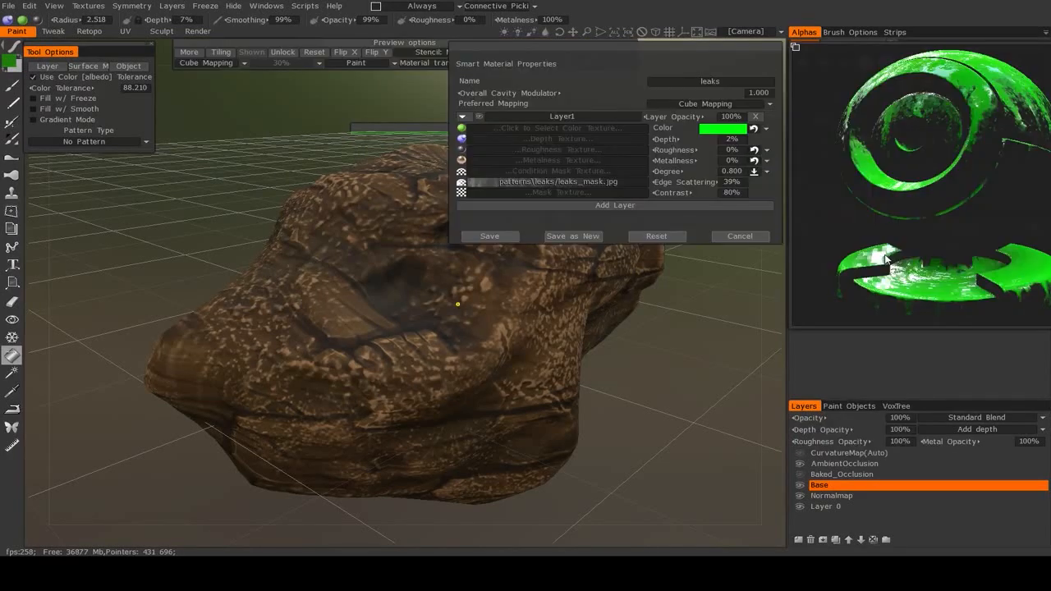
pyautogui.moveTo(641, 44); pyautogui.dragTo(441, 67)
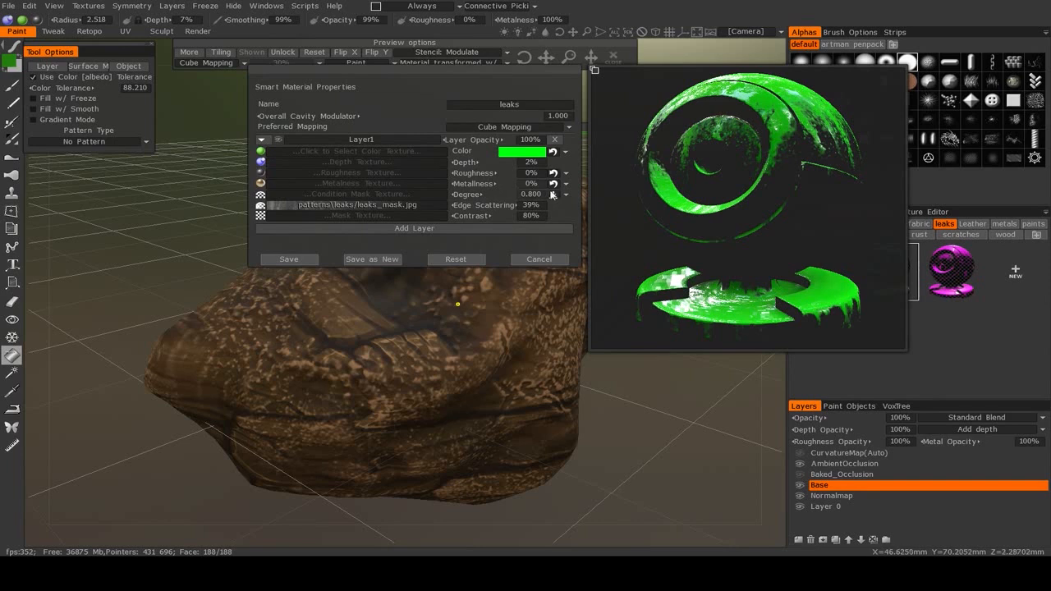
pyautogui.click(565, 194)
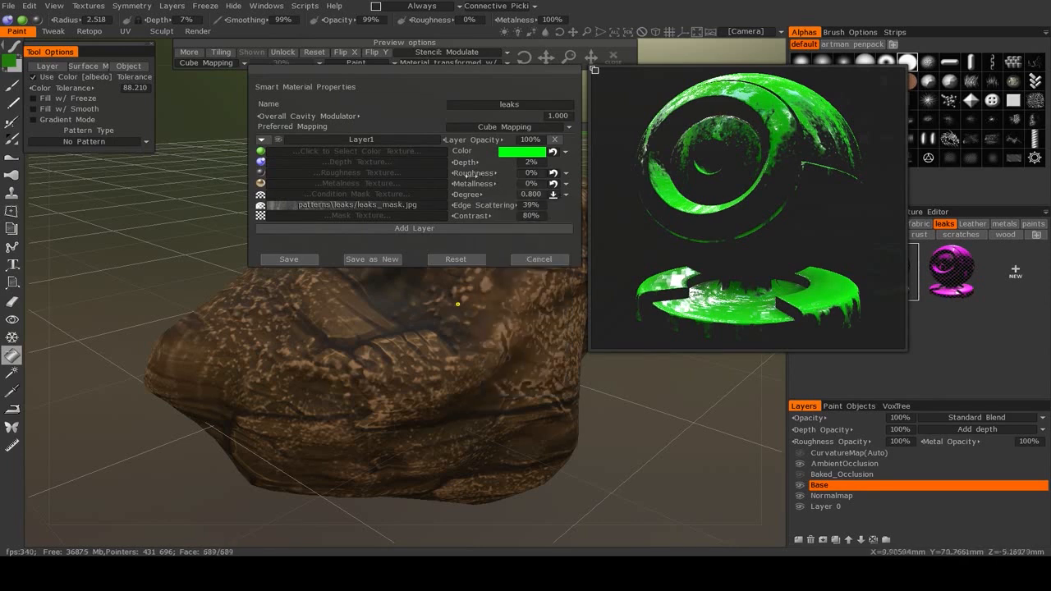
pyautogui.moveTo(474, 194); pyautogui.dragTo(477, 195)
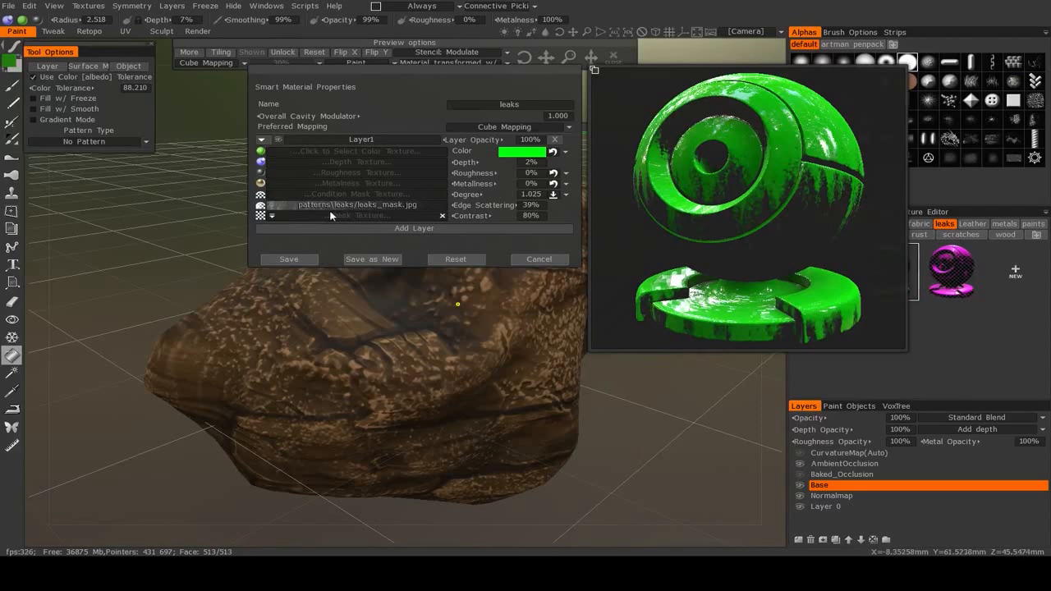
# - Clear the edge scattering texture from the leaks material's Layer1 and undo the last layer deletion
pyautogui.click(443, 206)
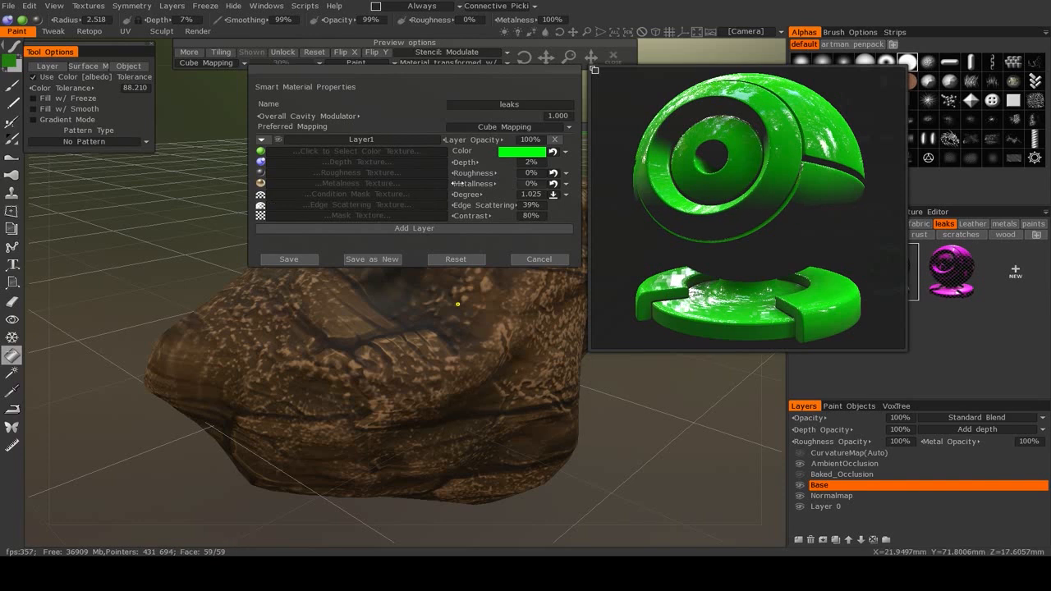
pyautogui.hotkey('ctrl', 'z')
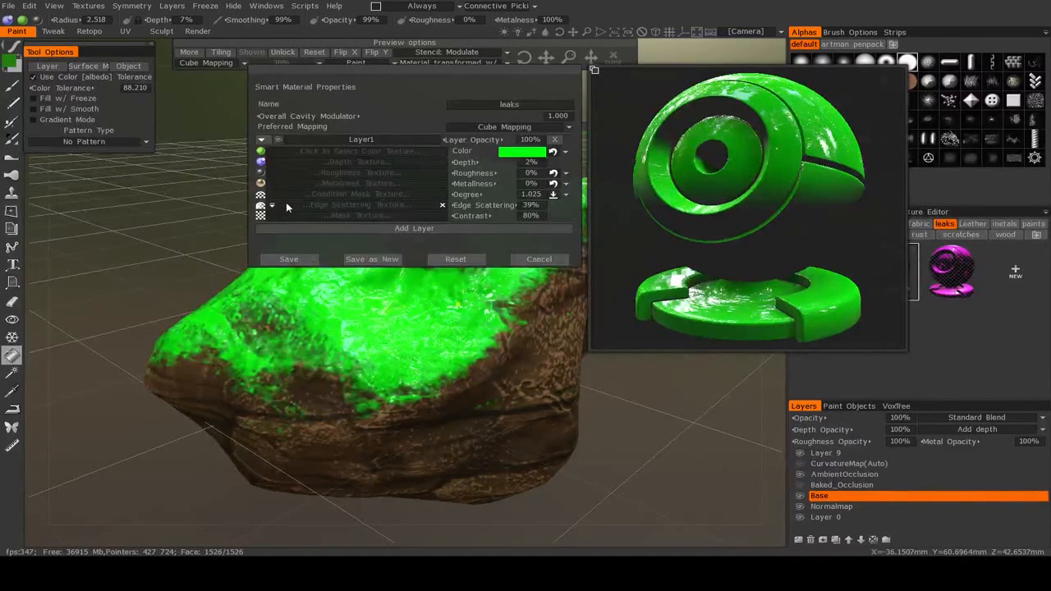
# - Load Grungemaps0044_1_S.jpg as Layer1's edge scattering texture and set Edge Scattering to 32%
pyautogui.click(372, 210)
pyautogui.click(646, 156)
pyautogui.click(775, 344)
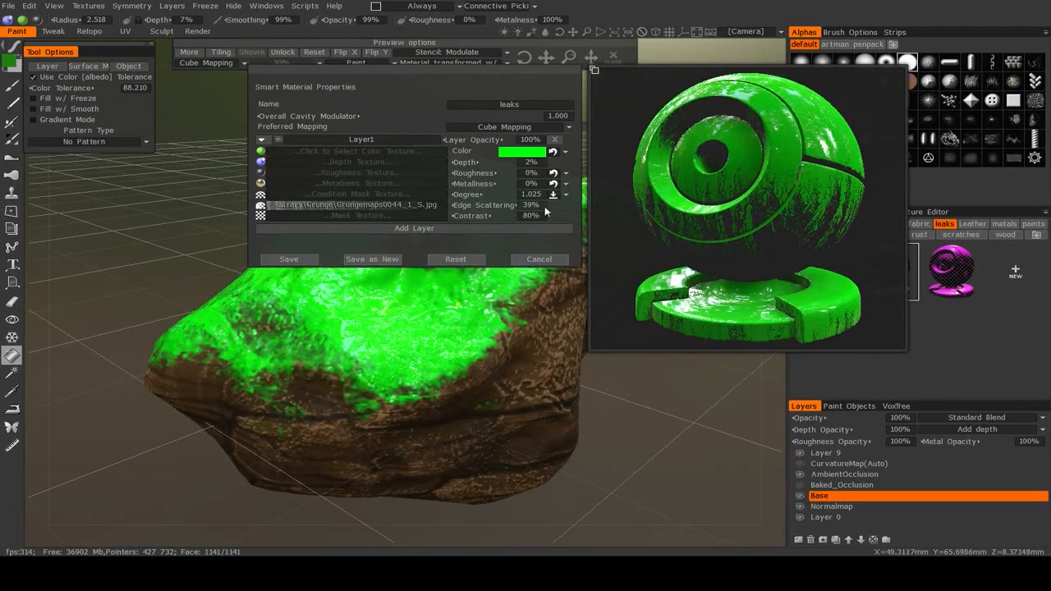
pyautogui.moveTo(472, 206)
pyautogui.mouseDown()
pyautogui.moveTo(483, 206)
pyautogui.moveTo(447, 214)
pyautogui.moveTo(468, 212)
pyautogui.mouseUp()
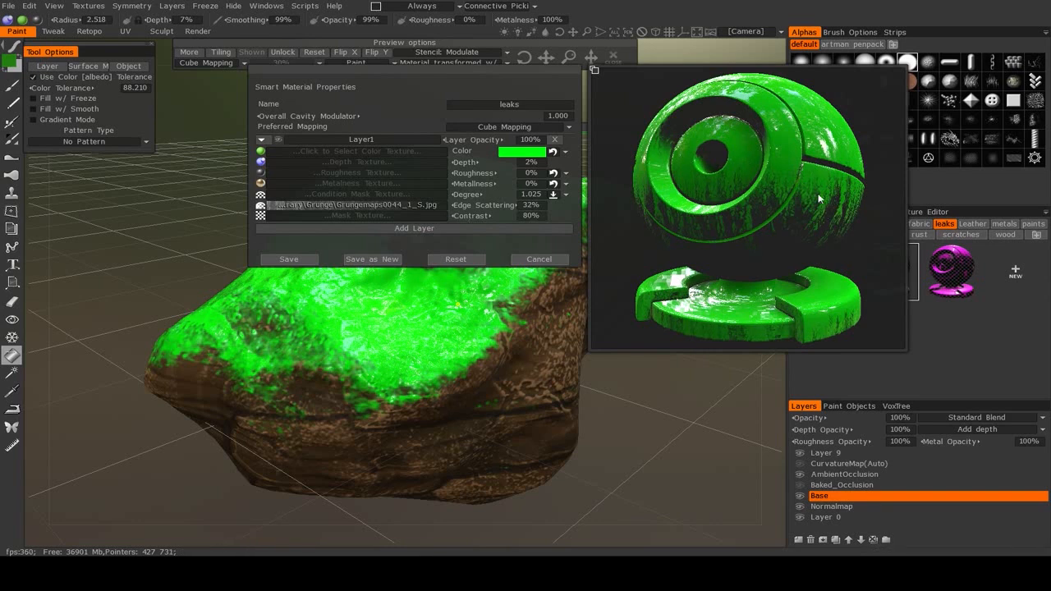
# - Close the leaks material's properties without saving the changes and view the rock from a higher angle
pyautogui.click(532, 259)
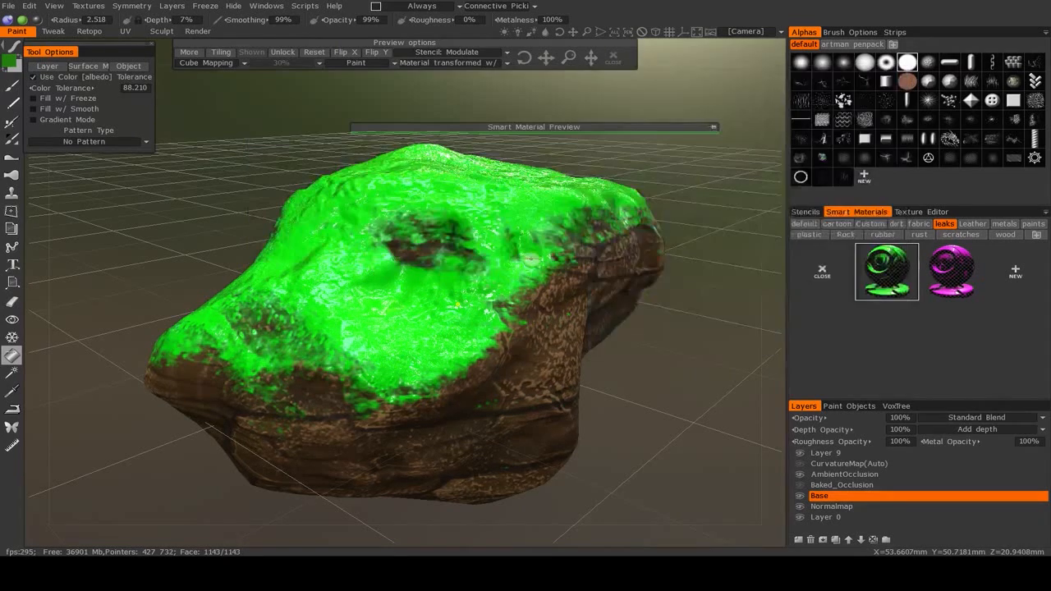
pyautogui.moveTo(632, 366); pyautogui.dragTo(578, 447)
pyautogui.scroll(-3, 657, 421)
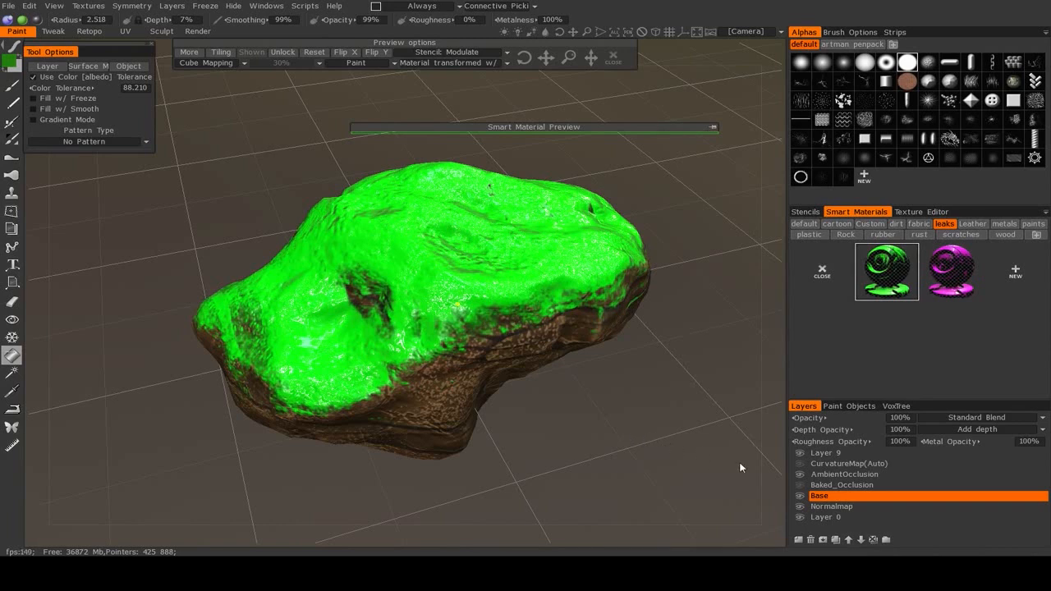
# - Delete the brown Base layer and the green Layer 9 from the rock
pyautogui.click(809, 539)
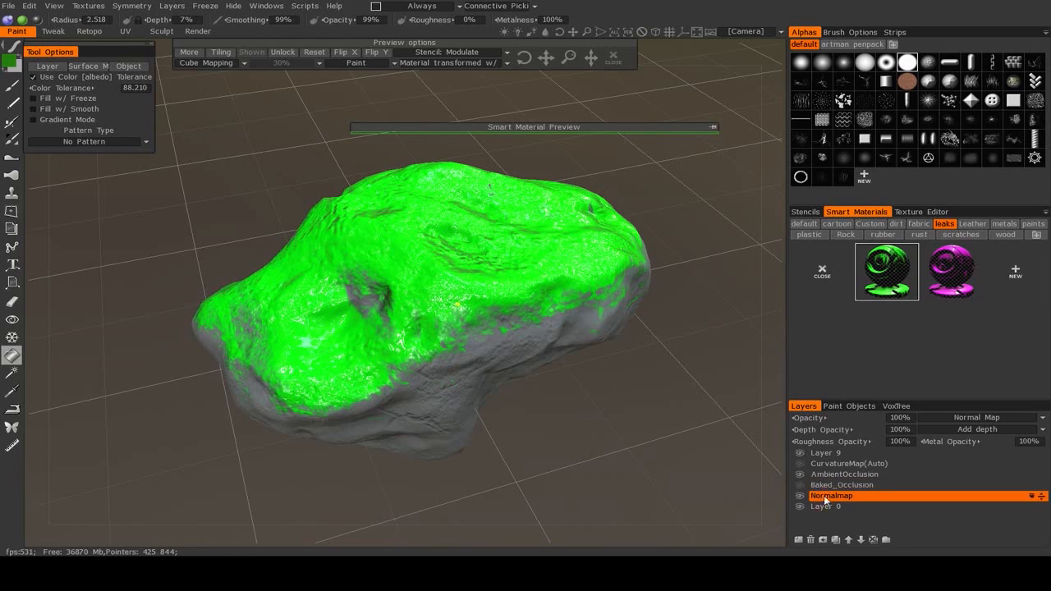
pyautogui.click(818, 454)
pyautogui.click(799, 453)
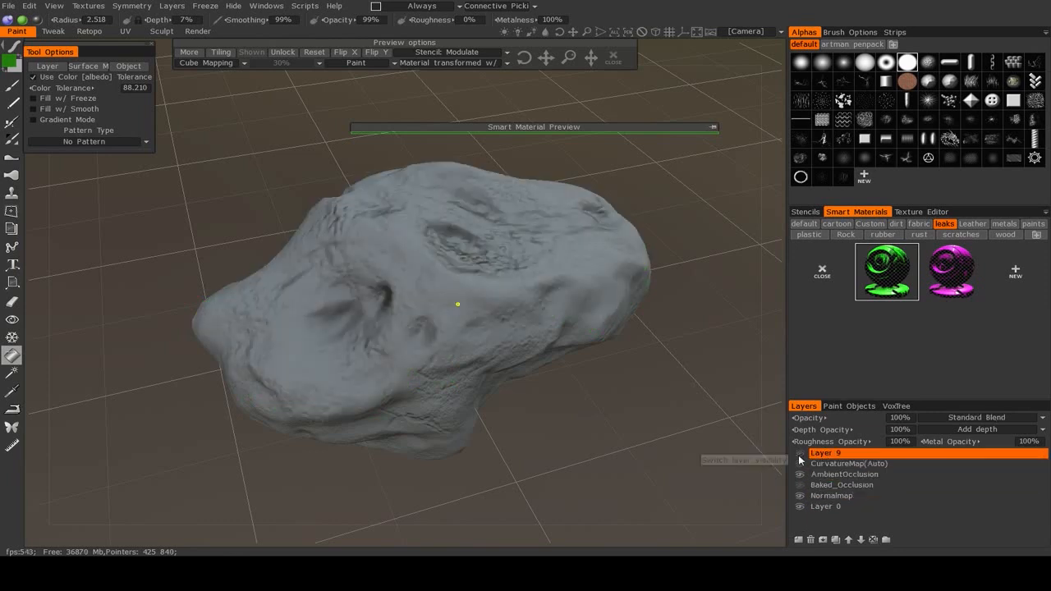
pyautogui.click(798, 453)
pyautogui.click(809, 539)
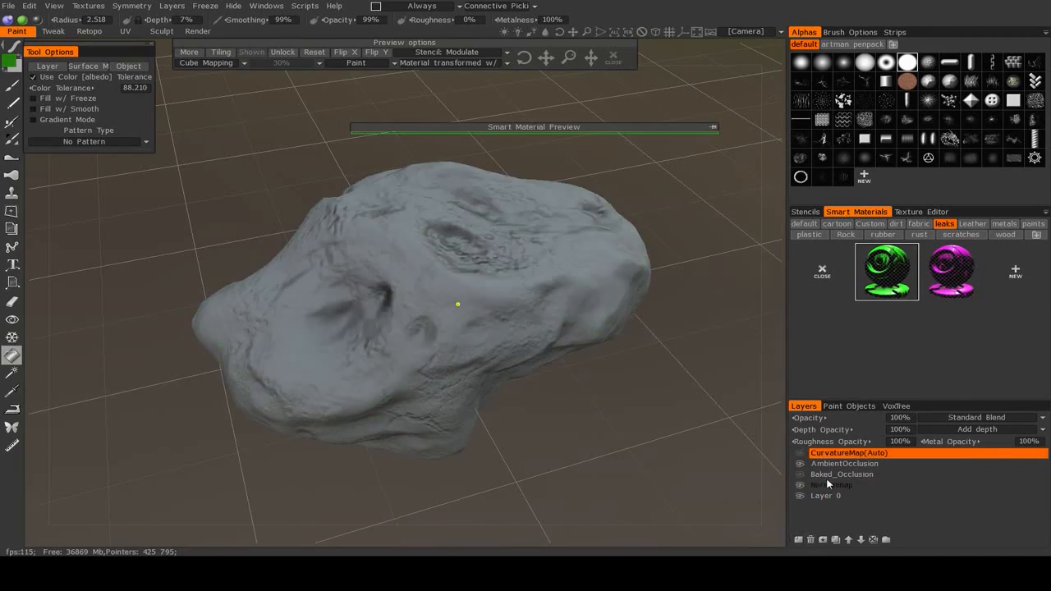
# - Add a new paint layer above Layer 0 and start a new smart material in the Custom folder
pyautogui.click(797, 539)
pyautogui.click(868, 224)
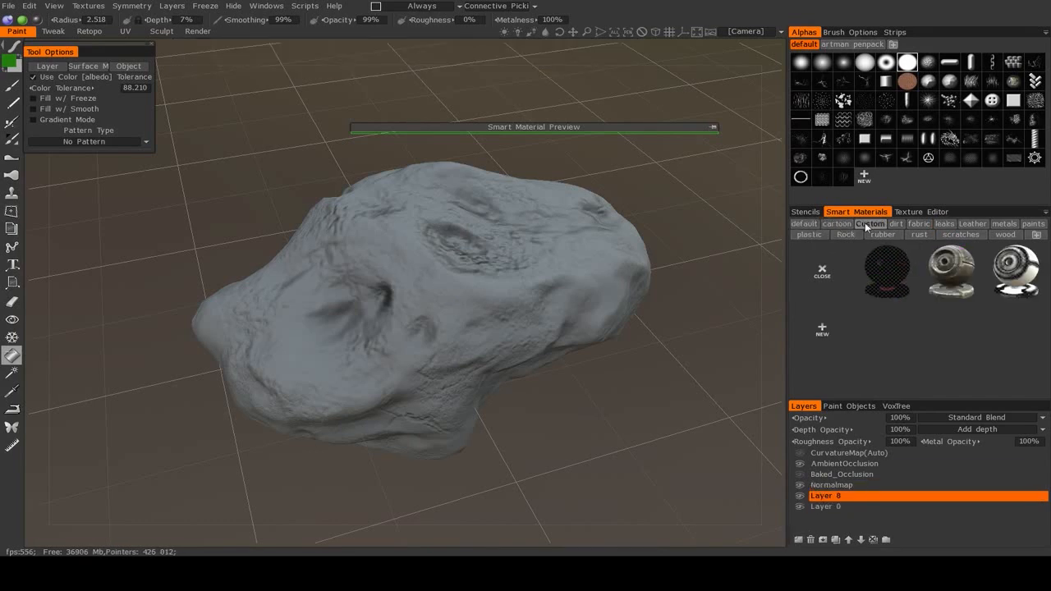
pyautogui.click(823, 330)
pyautogui.moveTo(693, 49); pyautogui.dragTo(468, 59)
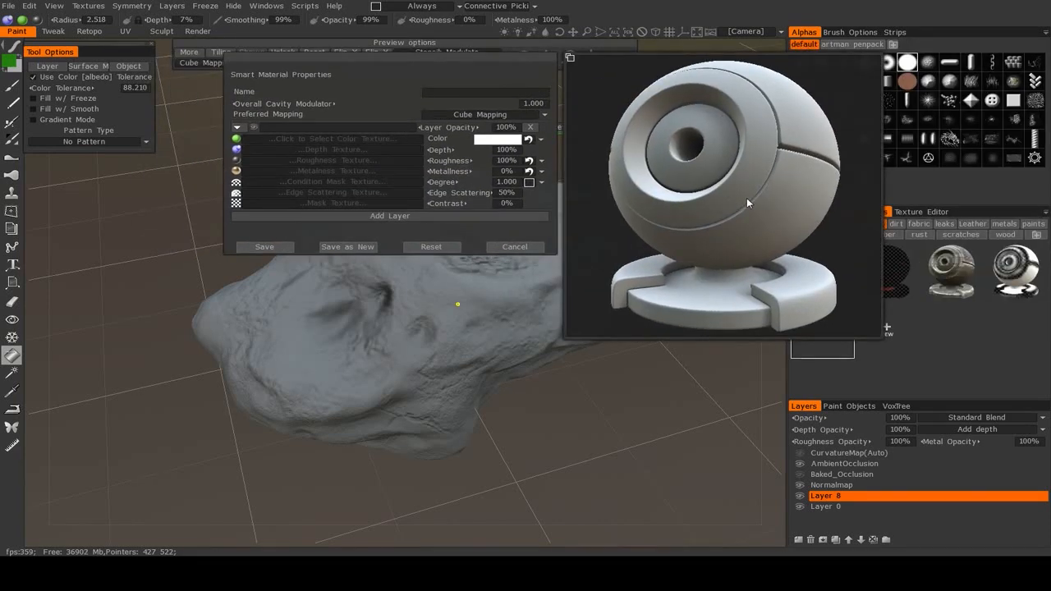
# - Try a light green color on the new material and return its color to white
pyautogui.click(495, 139)
pyautogui.moveTo(392, 246); pyautogui.dragTo(365, 257)
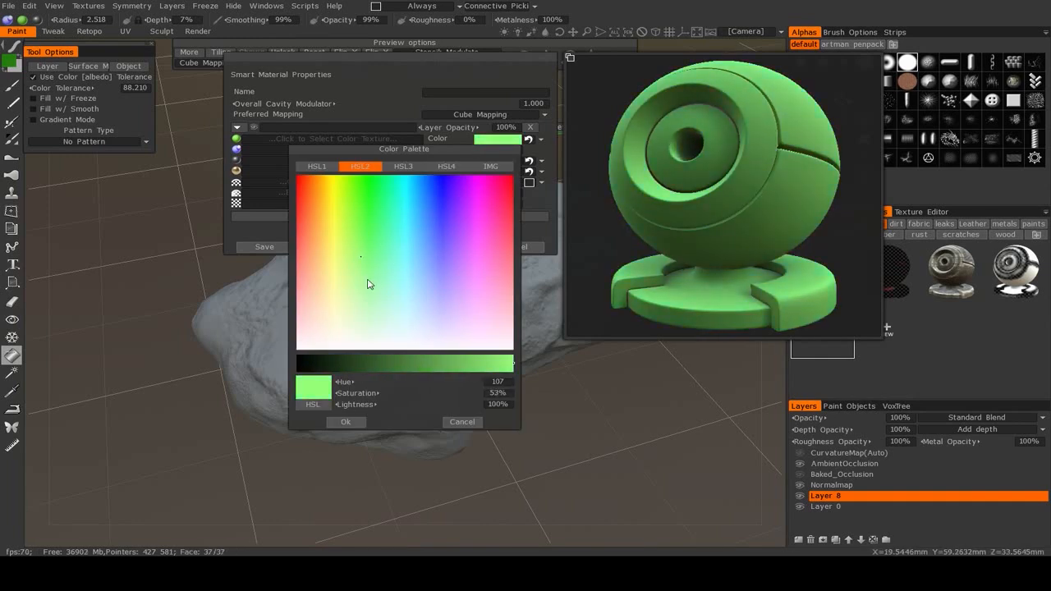
pyautogui.click(361, 348)
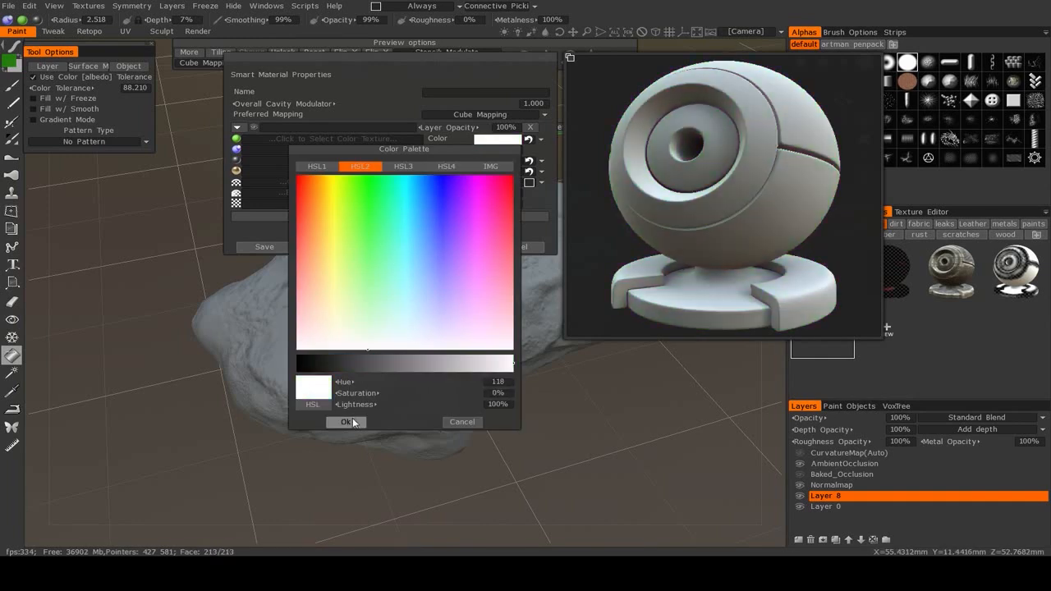
pyautogui.click(352, 420)
# - Load MetalPlatesNew0028_1_S.jpg from the Texture Library's Metal folder as the material's color texture
pyautogui.click(296, 141)
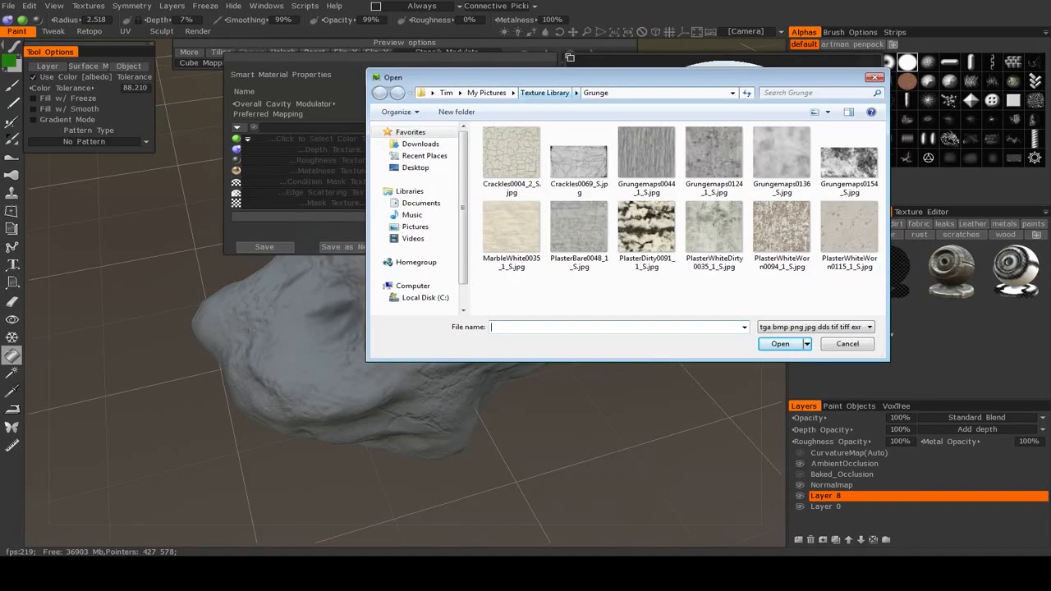
pyautogui.hotkey('alt', 'Up')
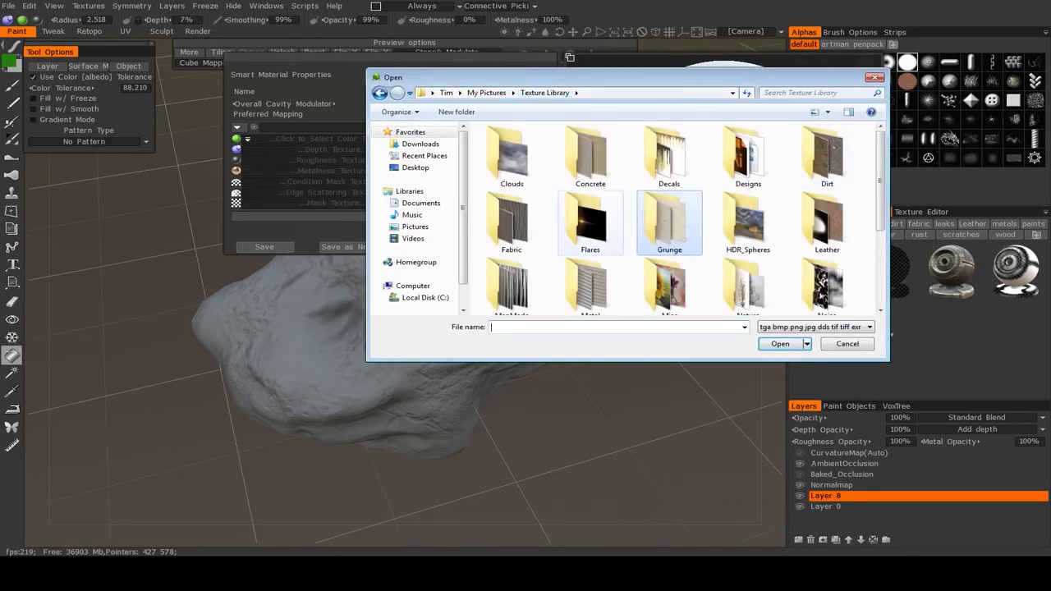
pyautogui.doubleClick(826, 156)
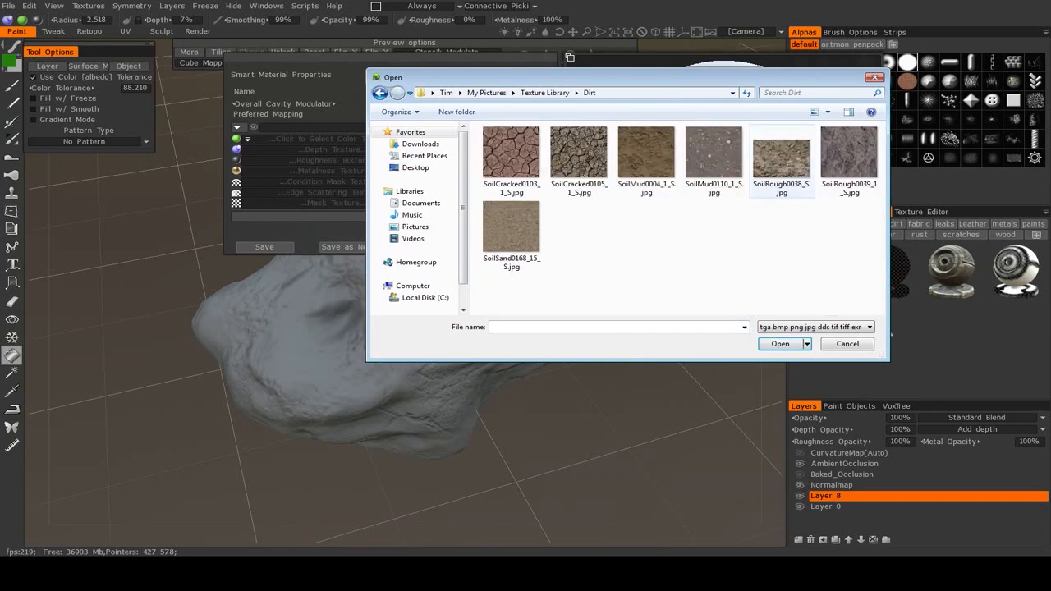
pyautogui.hotkey('alt', 'Up')
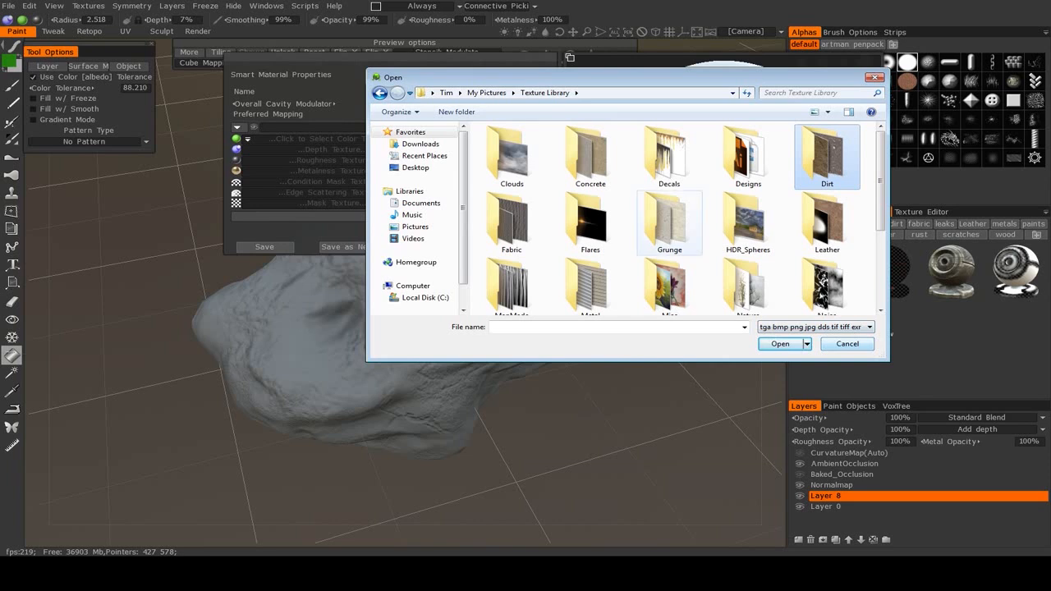
pyautogui.scroll(-1, 663, 222)
pyautogui.click(590, 217)
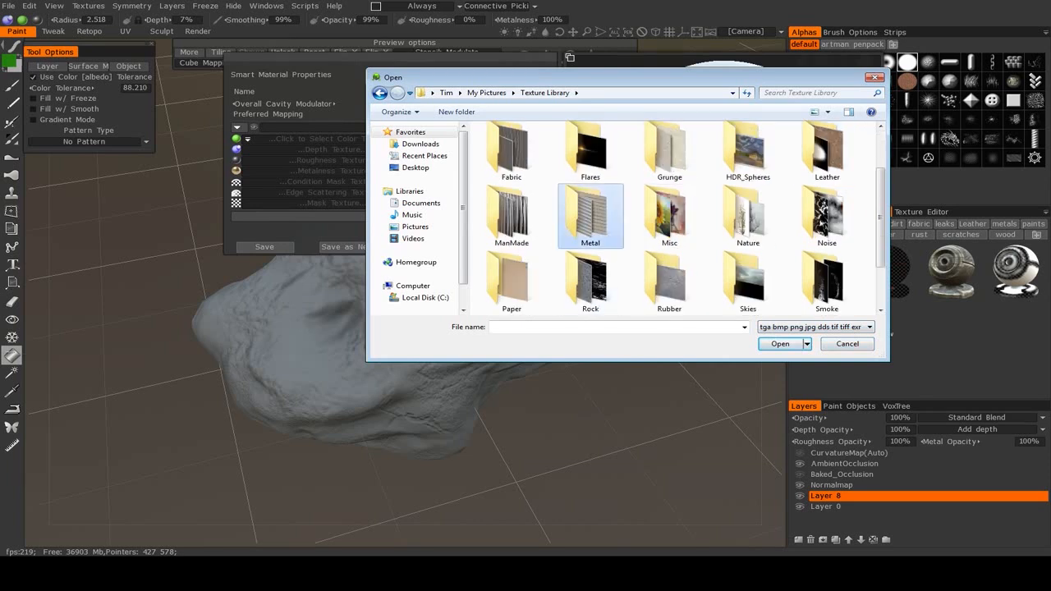
pyautogui.doubleClick(590, 217)
pyautogui.click(591, 168)
pyautogui.scroll(-1, 681, 217)
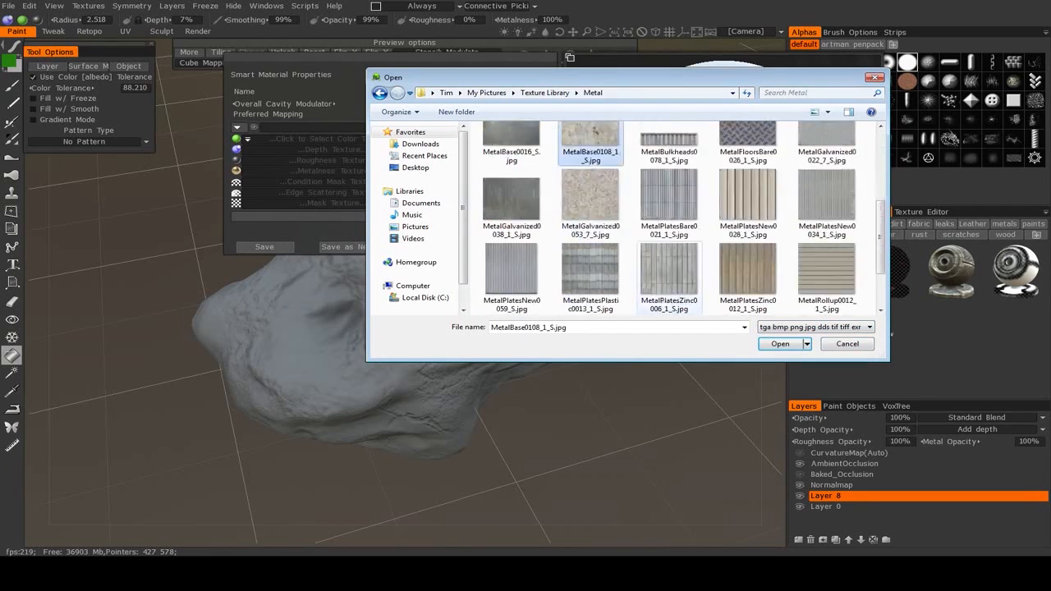
pyautogui.click(747, 197)
pyautogui.doubleClick(747, 197)
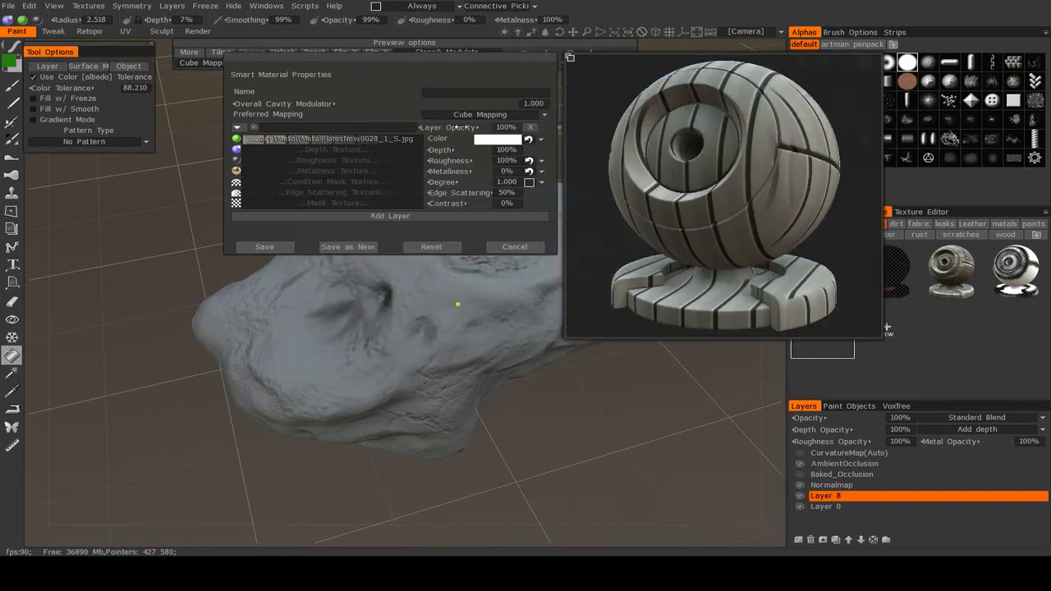
# - Tint the material yellow with a hue of about 53 and a saturation of about 81%
pyautogui.click(486, 143)
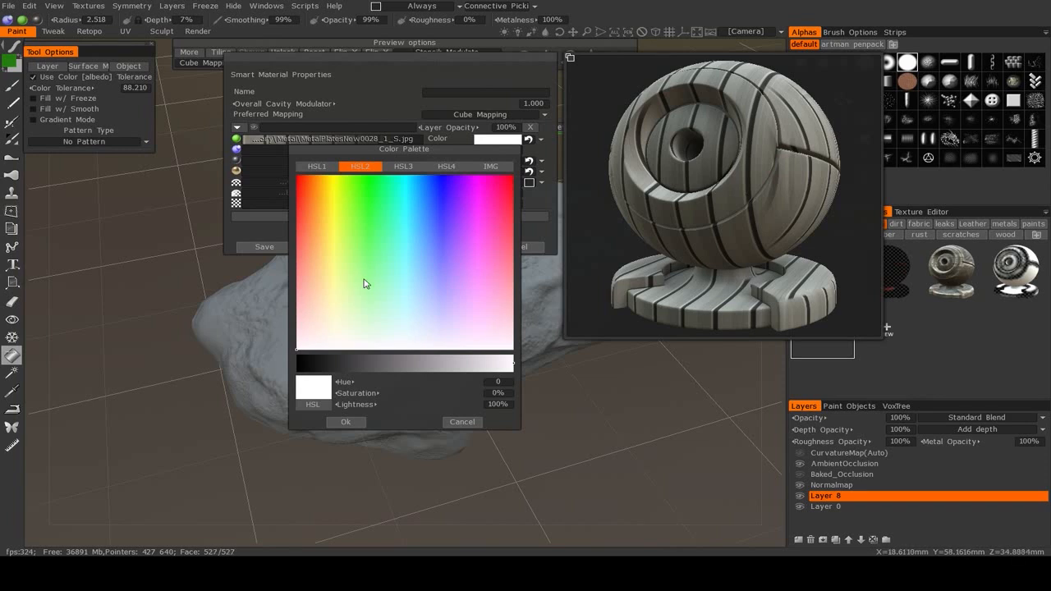
pyautogui.click(364, 215)
pyautogui.click(329, 219)
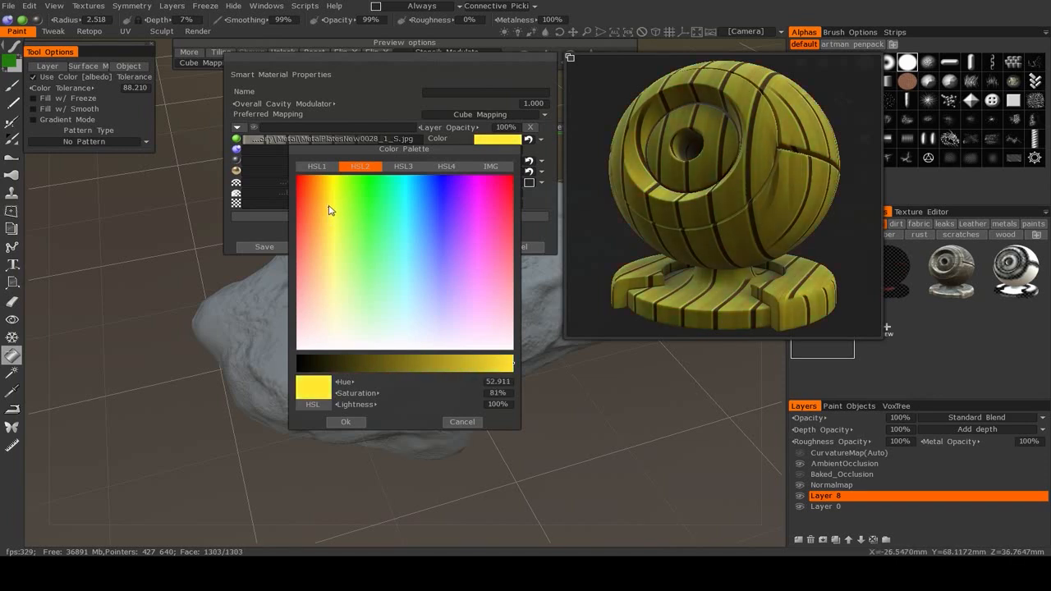
pyautogui.click(345, 421)
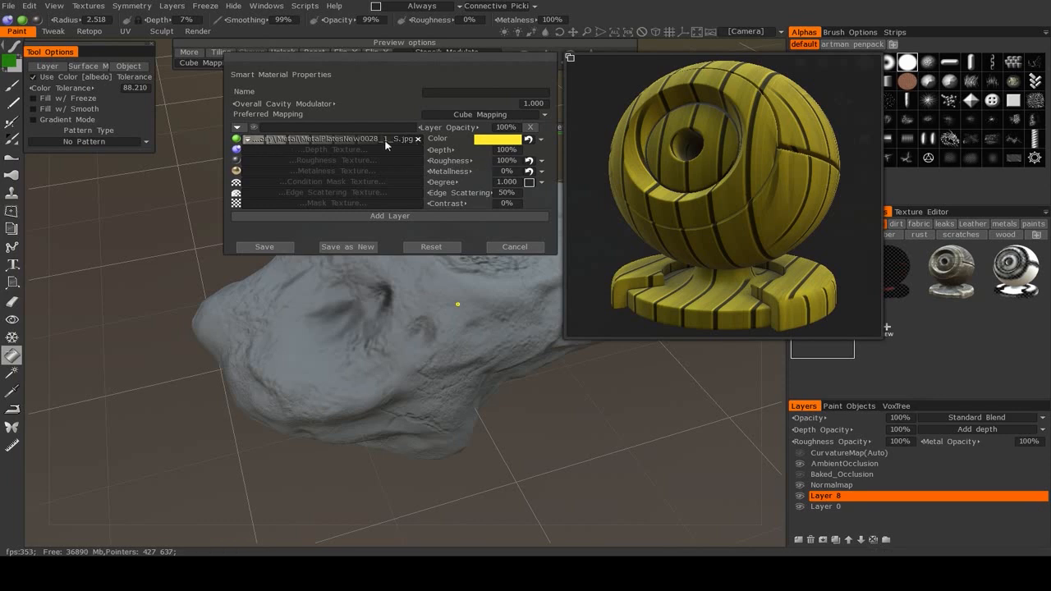
# - Set the color texture's scale to 66% and shape its overall curve into an S for stronger contrast
pyautogui.rightClick(247, 143)
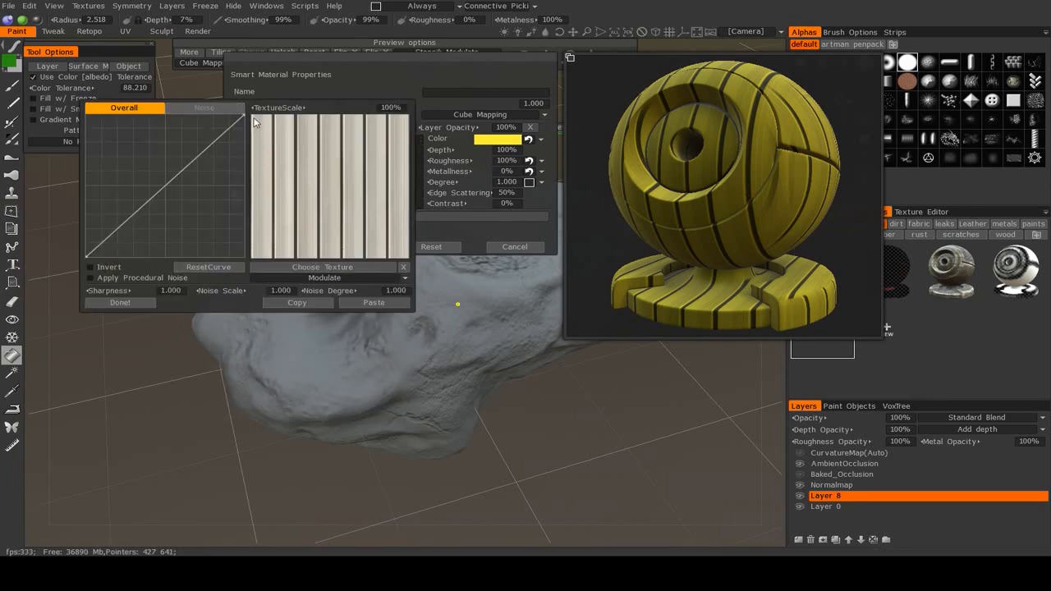
pyautogui.moveTo(269, 107); pyautogui.dragTo(261, 108)
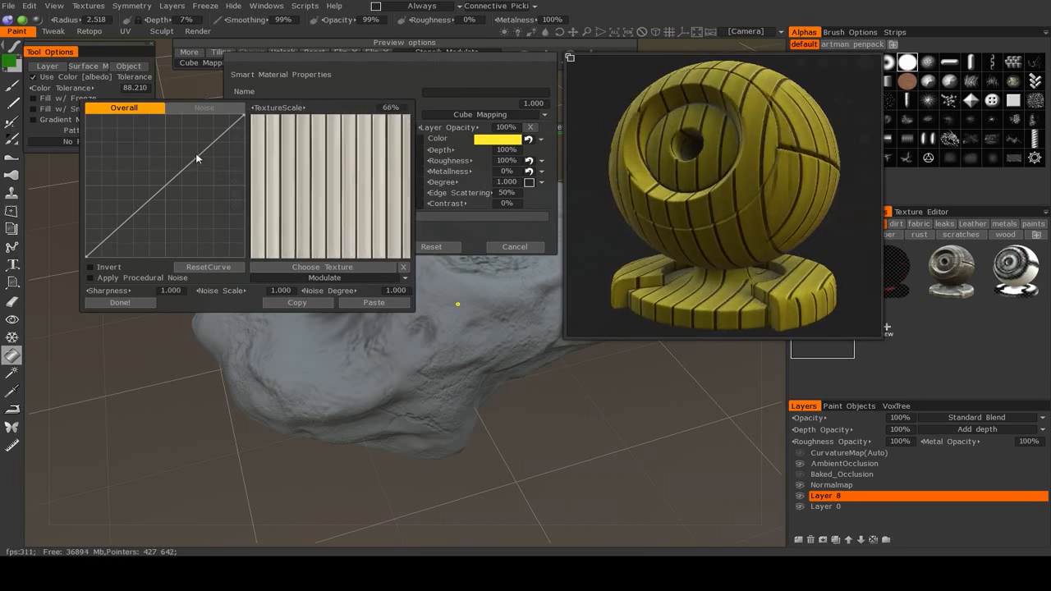
pyautogui.moveTo(196, 163); pyautogui.dragTo(188, 135)
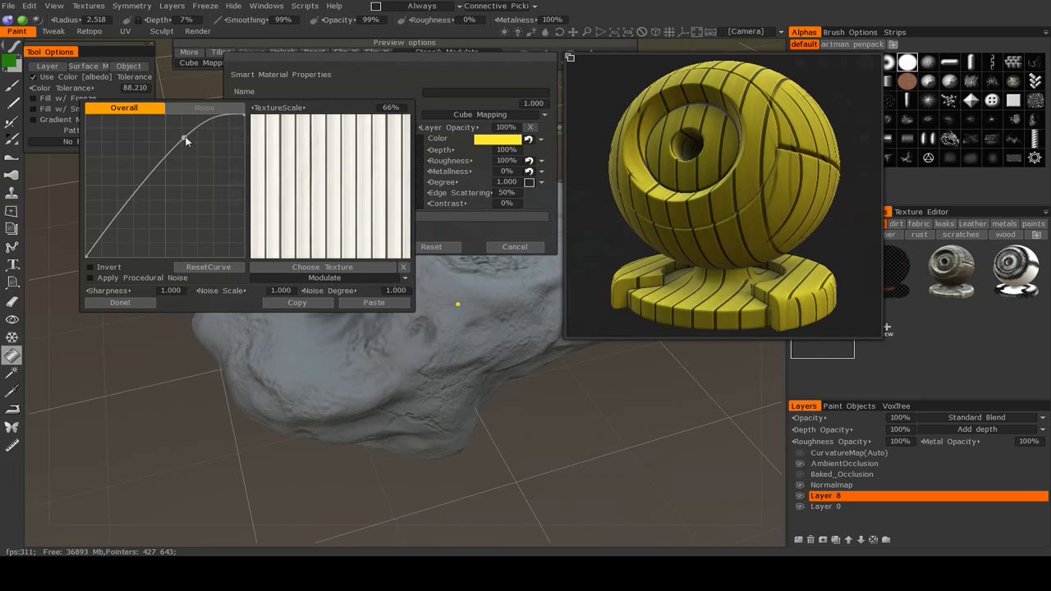
pyautogui.moveTo(156, 174); pyautogui.dragTo(131, 230)
pyautogui.moveTo(190, 141)
pyautogui.mouseDown()
pyautogui.moveTo(217, 139)
pyautogui.moveTo(186, 138)
pyautogui.moveTo(197, 181)
pyautogui.moveTo(198, 134)
pyautogui.mouseUp()
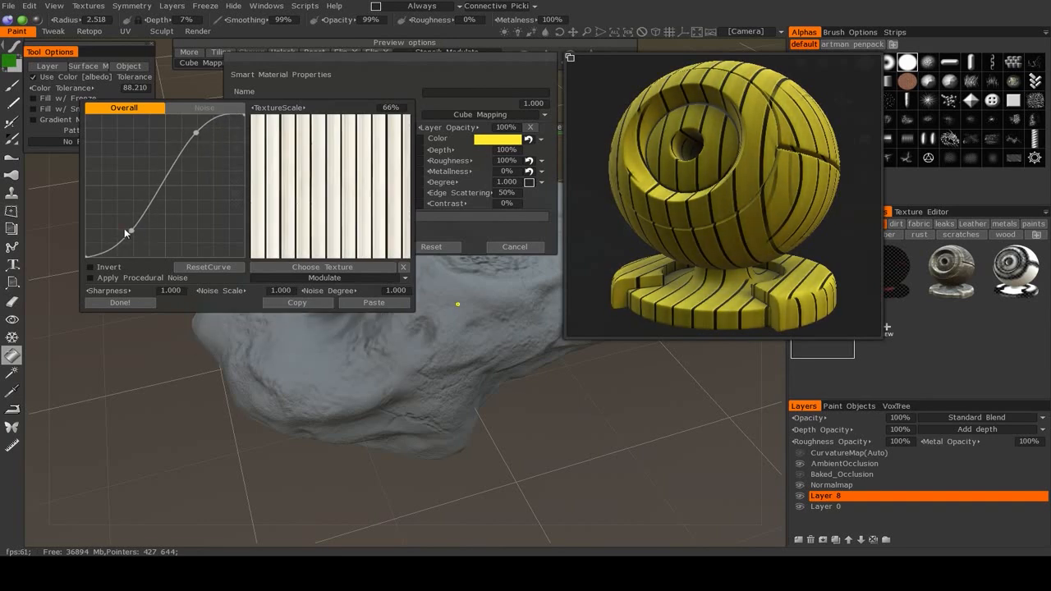
pyautogui.moveTo(132, 233)
pyautogui.mouseDown()
pyautogui.moveTo(133, 225)
pyautogui.moveTo(146, 237)
pyautogui.moveTo(135, 234)
pyautogui.mouseUp()
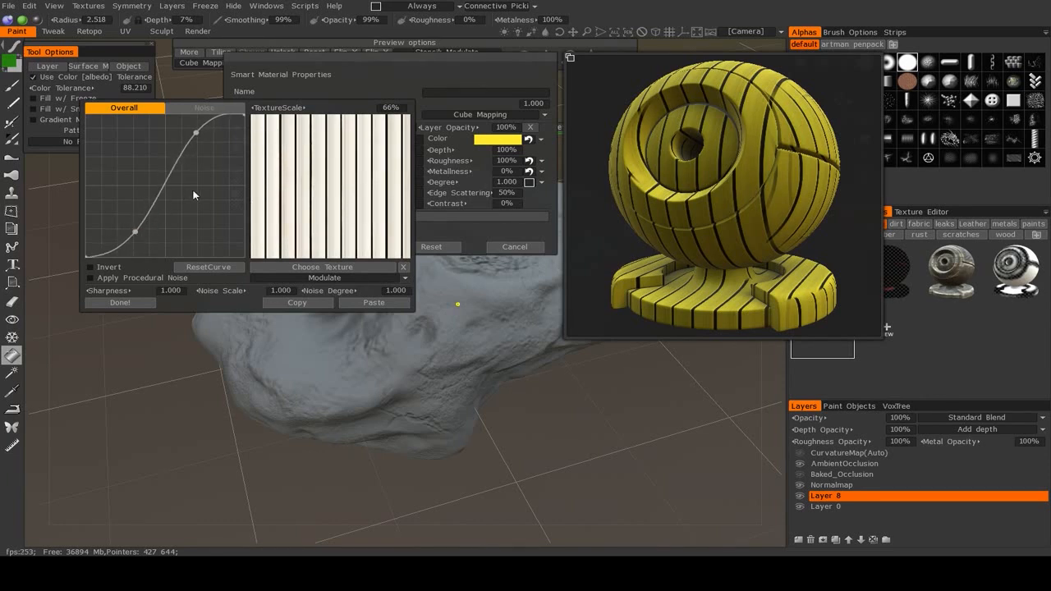
# - Try inverting the color texture and applying procedural noise at a degree of 0.220, and turn both options off again
pyautogui.click(90, 267)
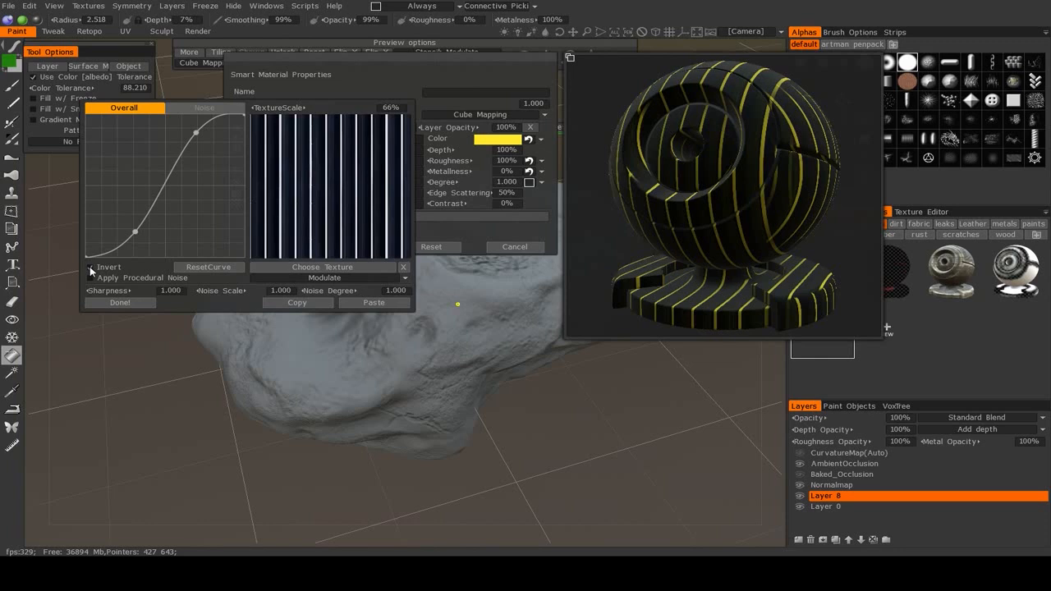
pyautogui.click(89, 267)
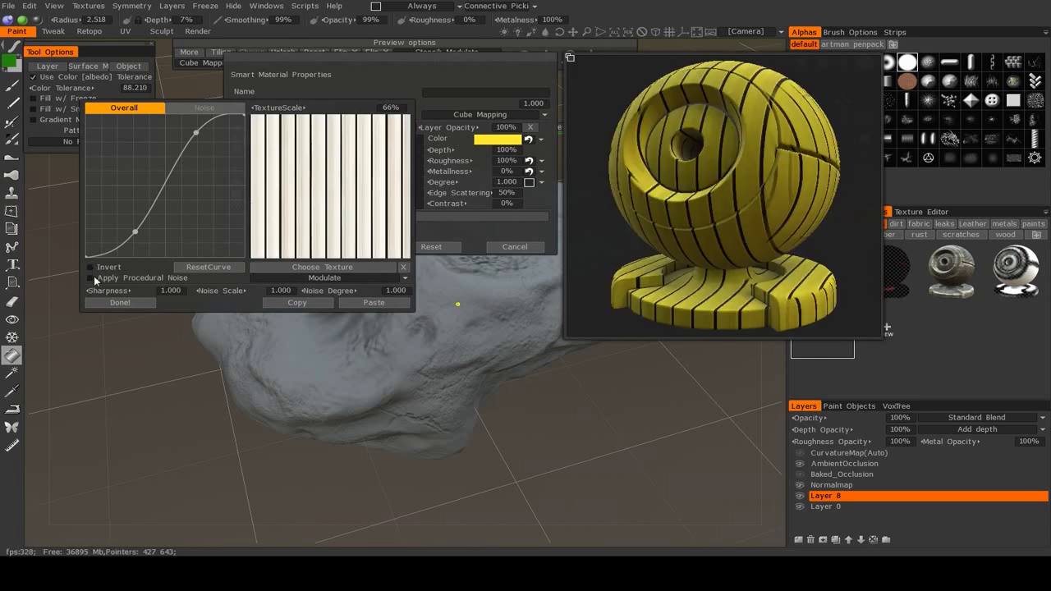
pyautogui.click(91, 277)
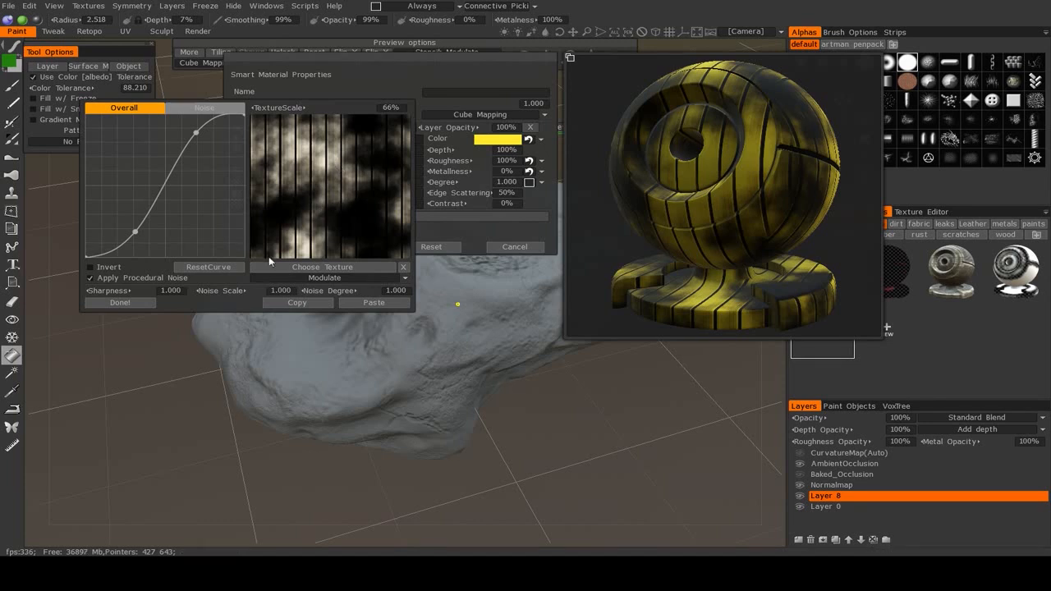
pyautogui.moveTo(332, 293); pyautogui.dragTo(276, 293)
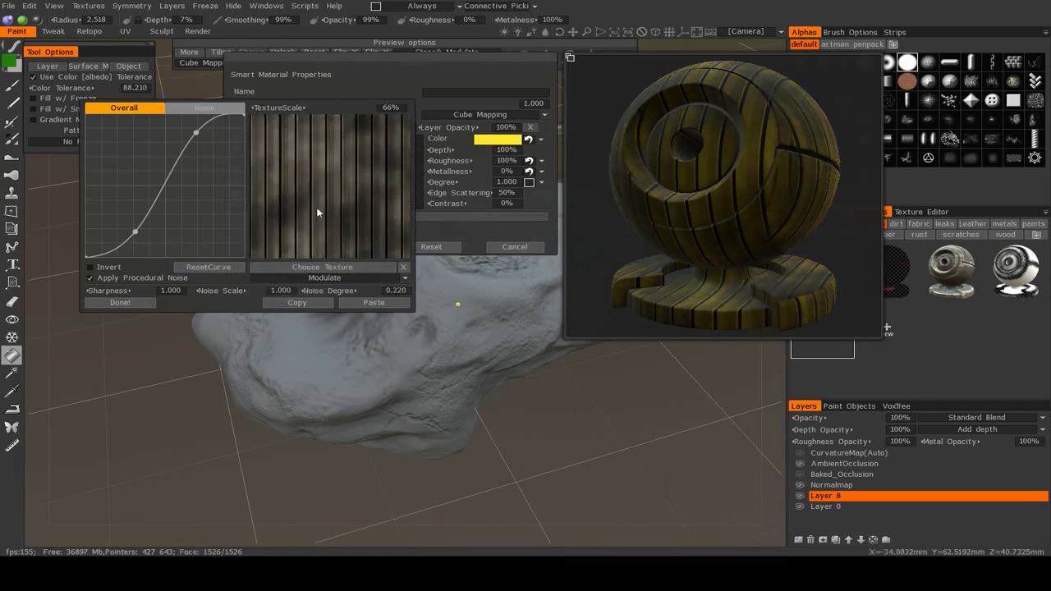
pyautogui.click(90, 278)
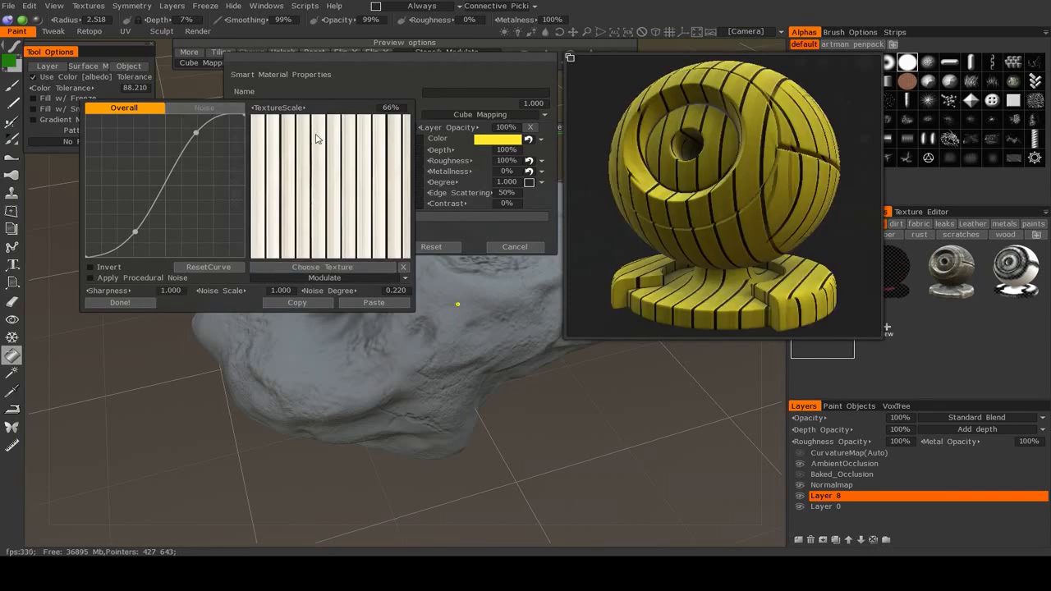
# - Load PlasterWhiteWorn0094_1_S.jpg from the Grunge folder as the material's depth texture and set Depth to 0%
pyautogui.click(120, 302)
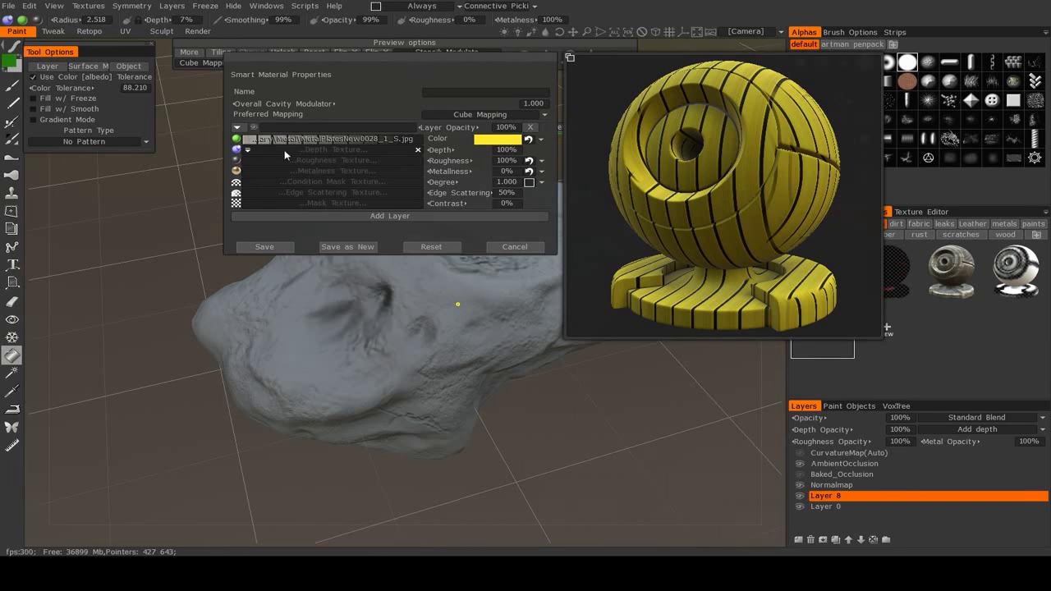
pyautogui.click(250, 153)
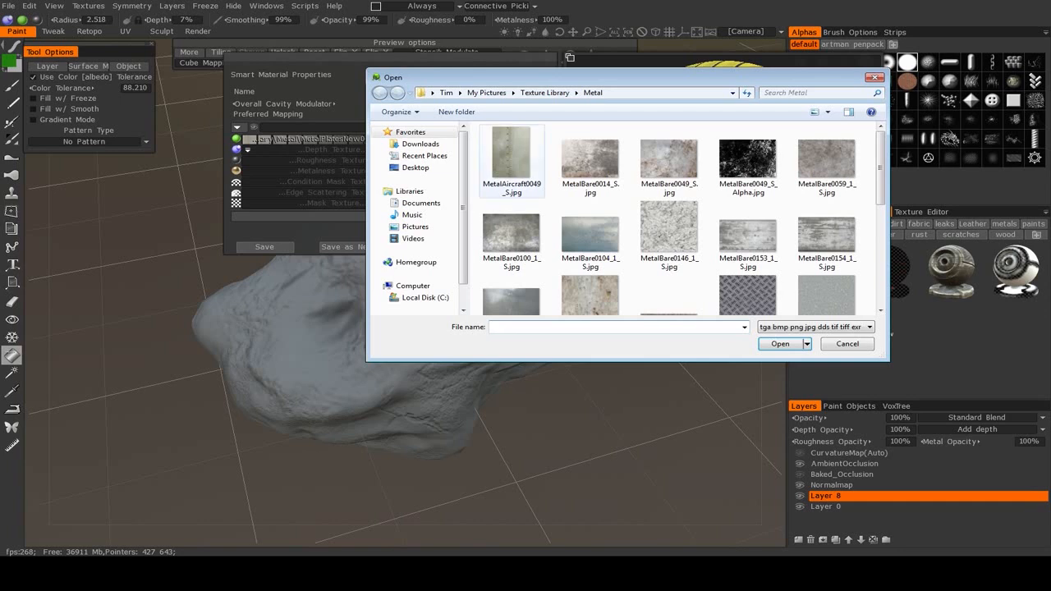
pyautogui.click(544, 92)
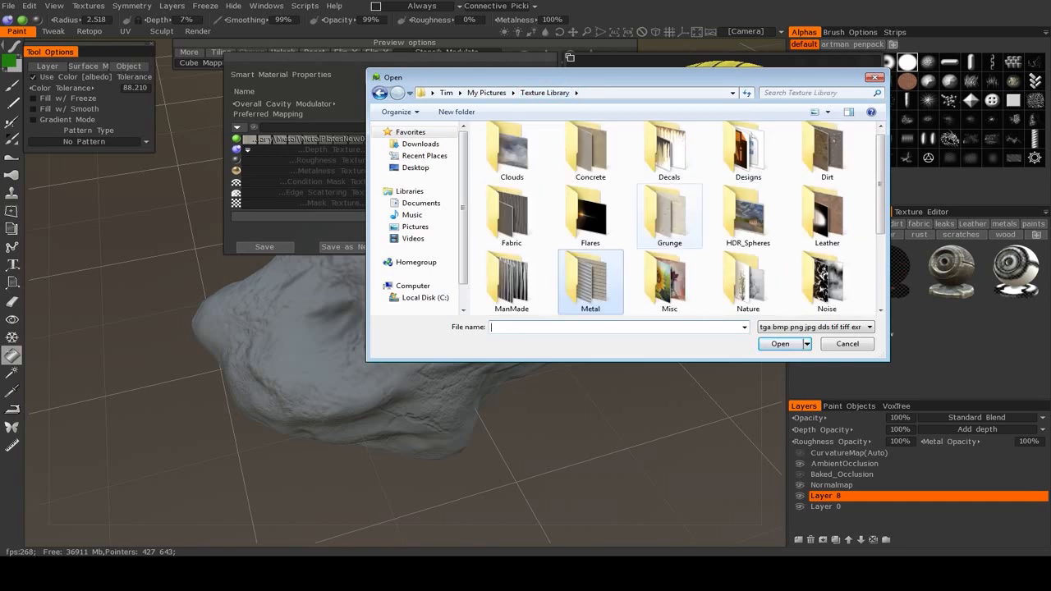
pyautogui.doubleClick(669, 214)
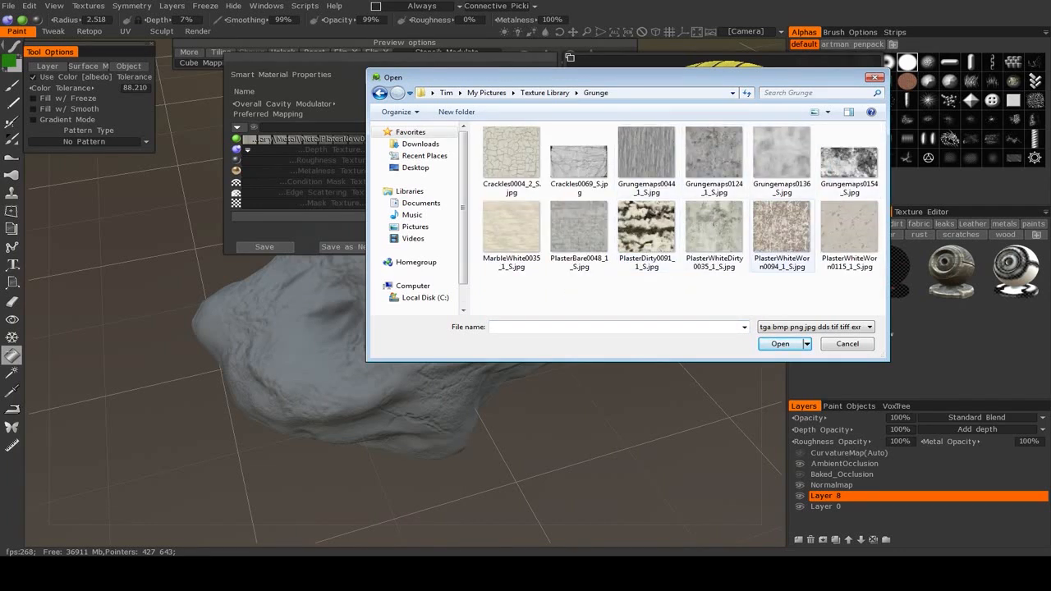
pyautogui.click(782, 235)
pyautogui.click(771, 344)
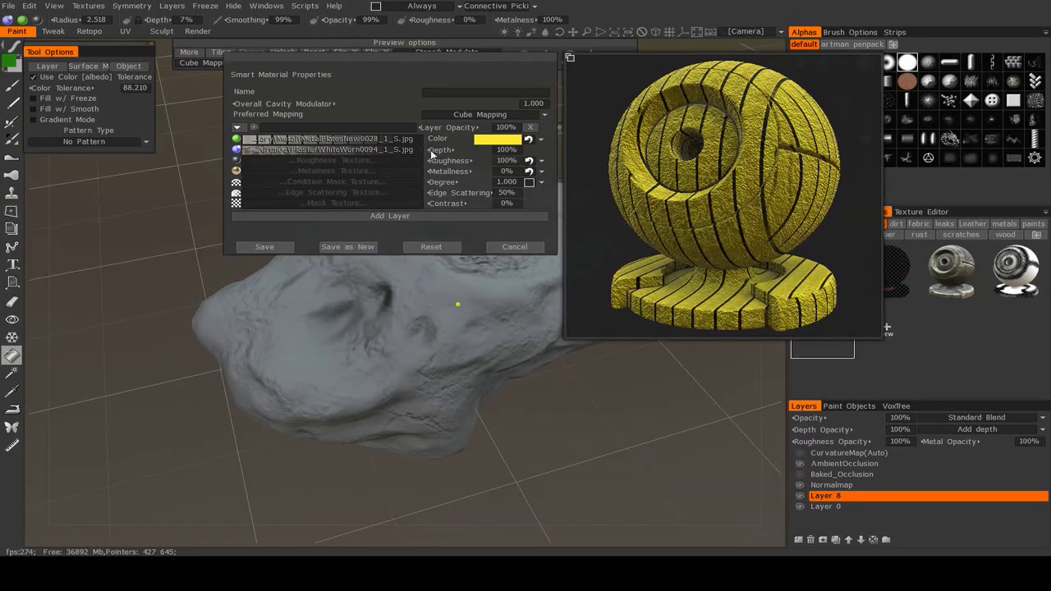
pyautogui.moveTo(443, 150); pyautogui.dragTo(365, 158)
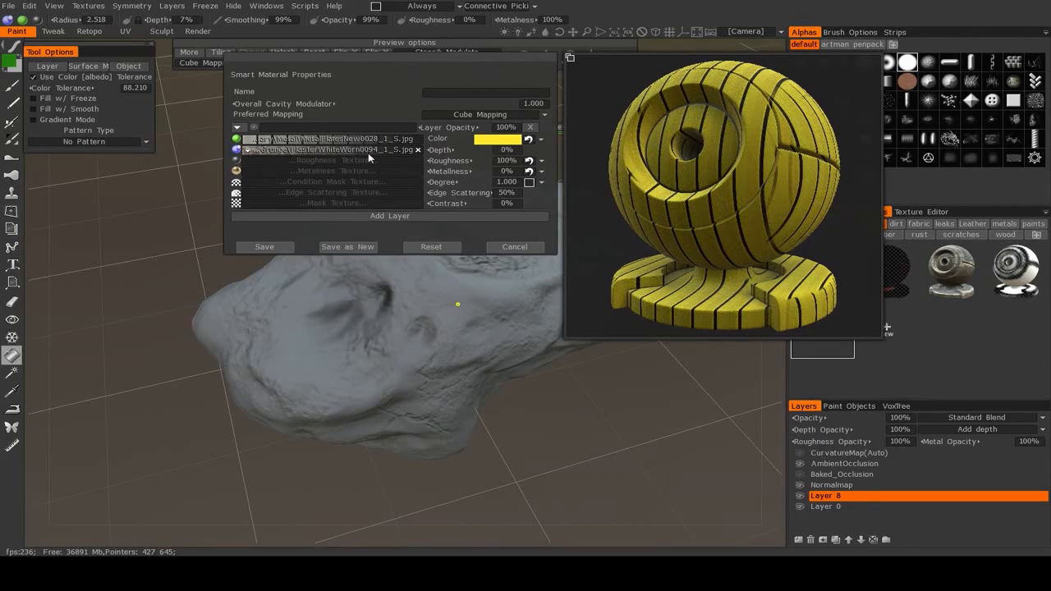
# - Set the material's Depth to 10%
pyautogui.moveTo(435, 151); pyautogui.dragTo(429, 154)
pyautogui.click(508, 150)
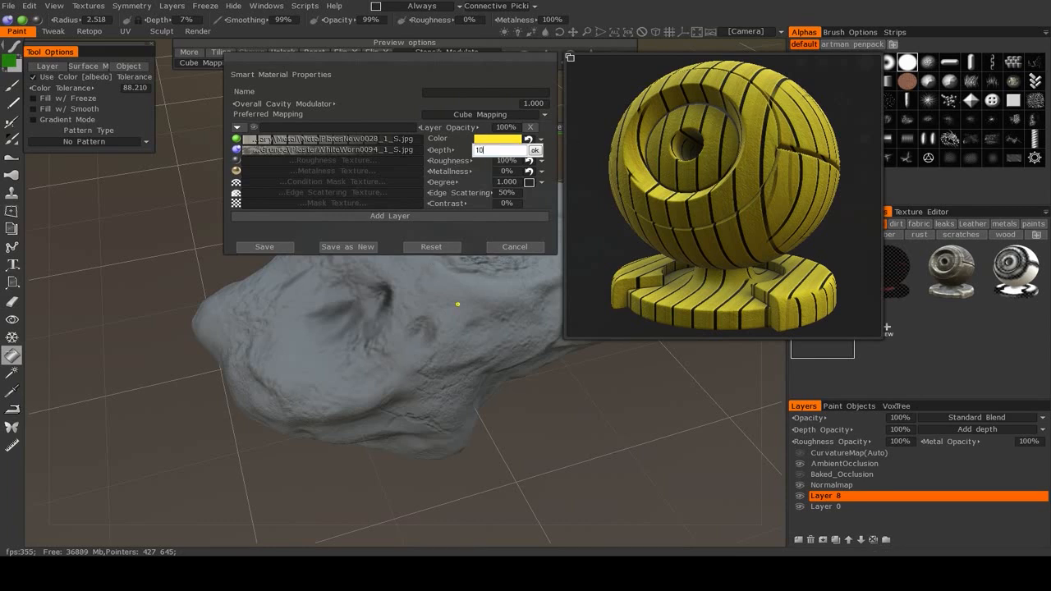
pyautogui.press('Return')
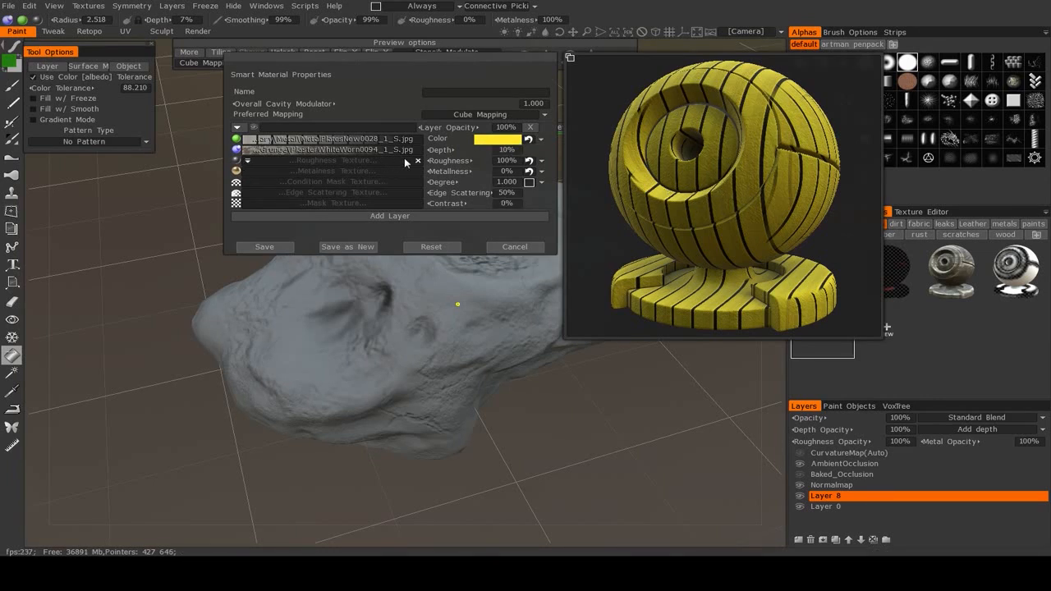
# - Load Rough_Patches.jpg from the Noise folder of the Texture Library as the roughness texture and set its texture scale to 369%
pyautogui.moveTo(464, 161)
pyautogui.mouseDown()
pyautogui.moveTo(269, 171)
pyautogui.moveTo(474, 171)
pyautogui.mouseUp()
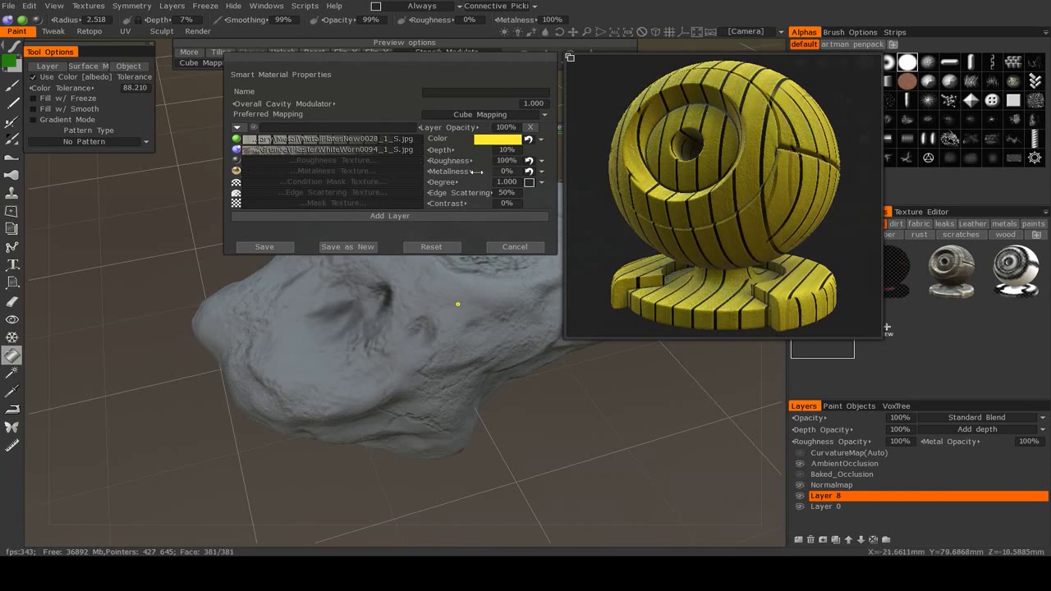
pyautogui.click(352, 160)
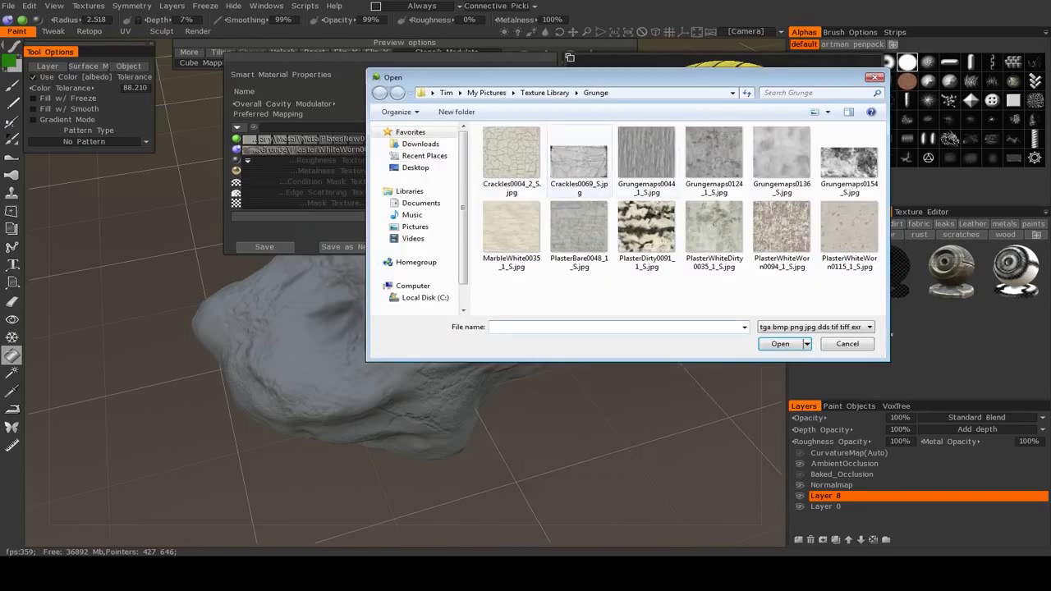
pyautogui.click(544, 92)
pyautogui.scroll(-2, 673, 229)
pyautogui.doubleClick(835, 267)
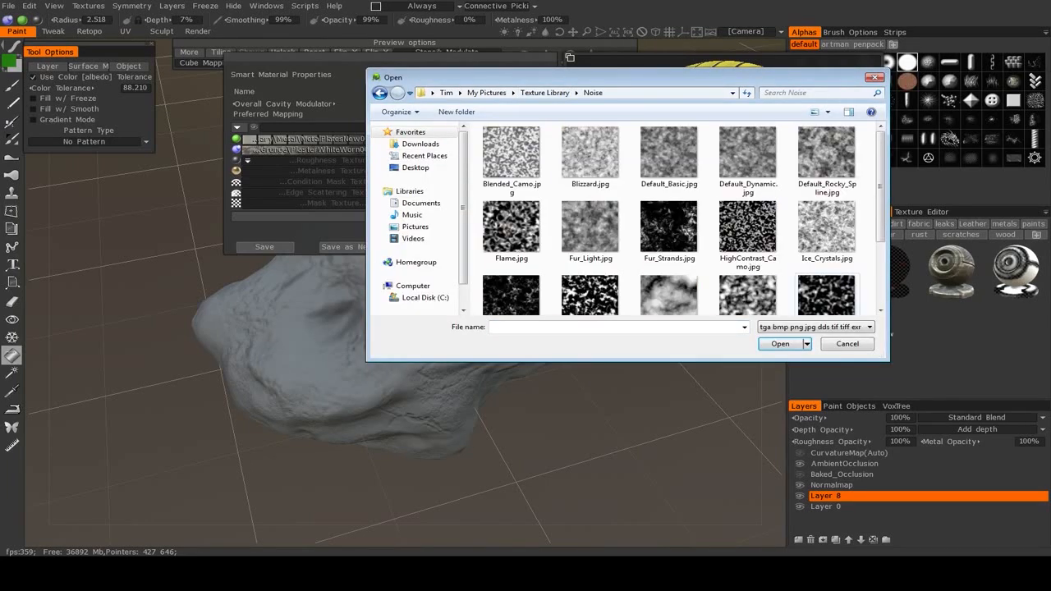
pyautogui.scroll(-1, 669, 230)
pyautogui.click(590, 271)
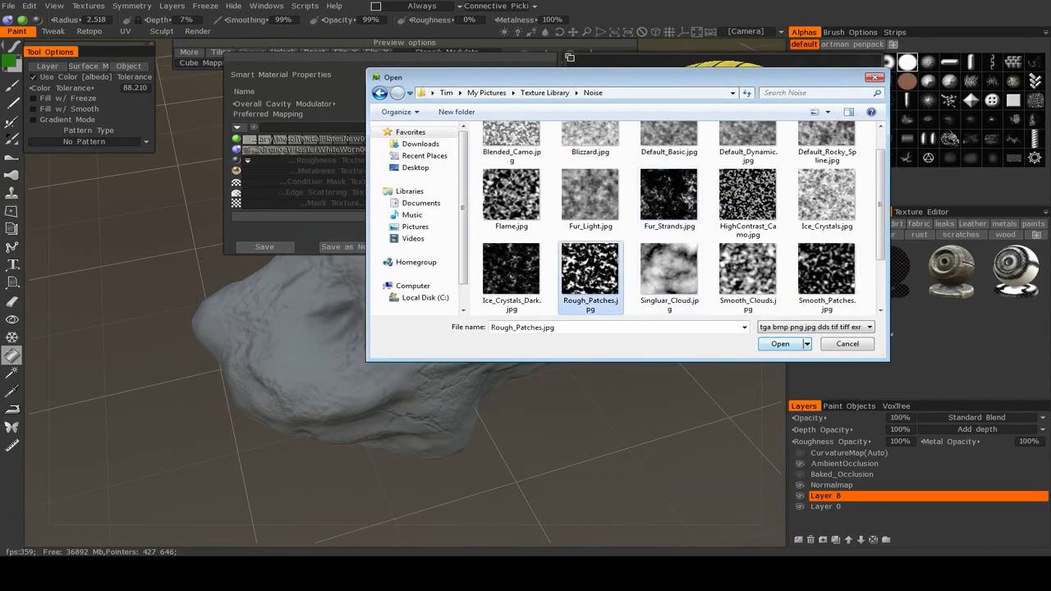
pyautogui.click(780, 343)
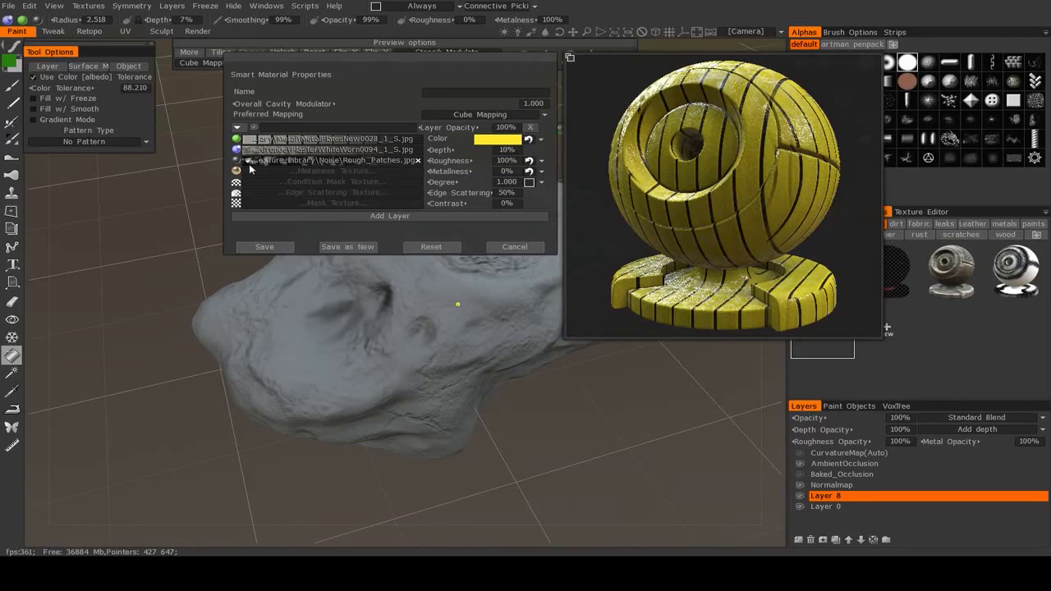
pyautogui.click(249, 161)
pyautogui.moveTo(292, 107); pyautogui.dragTo(361, 139)
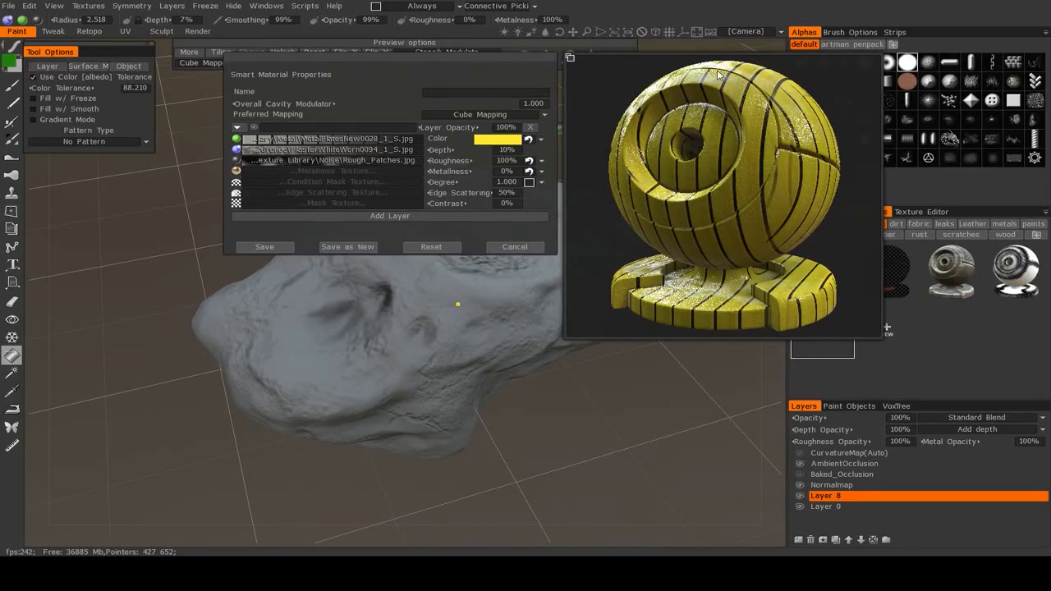
# - Load Veins.jpg from the Noise folder as the metalness texture and set Metalness to 100%
pyautogui.click(335, 173)
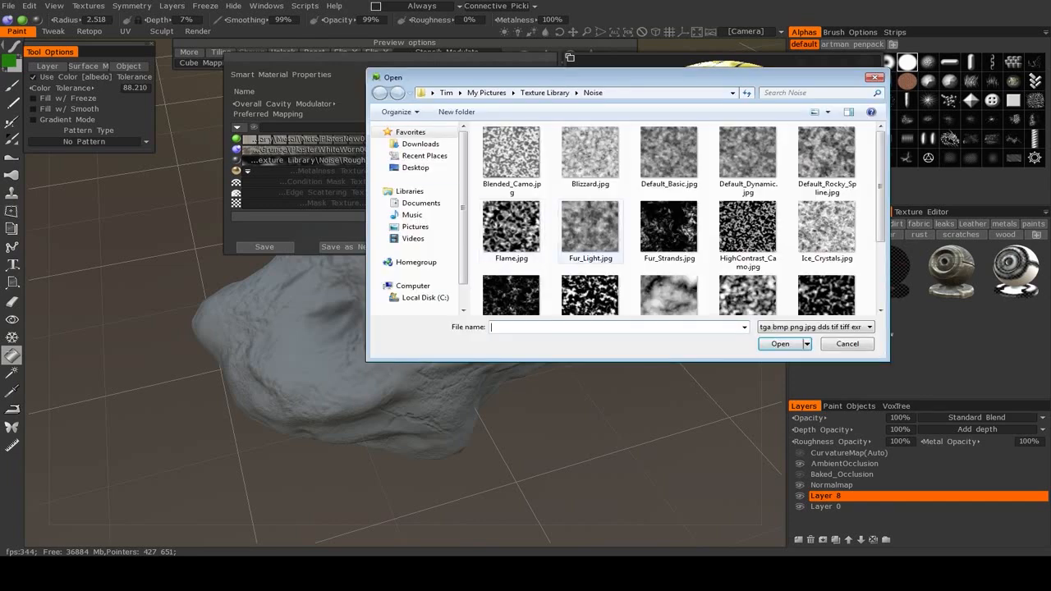
pyautogui.scroll(-3, 684, 216)
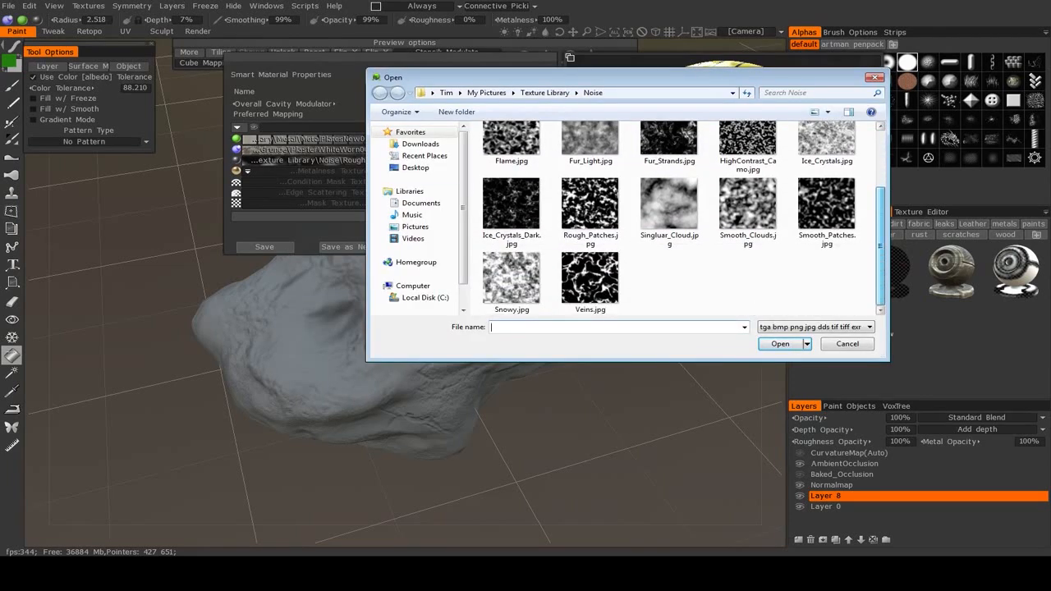
pyautogui.click(589, 279)
pyautogui.click(780, 343)
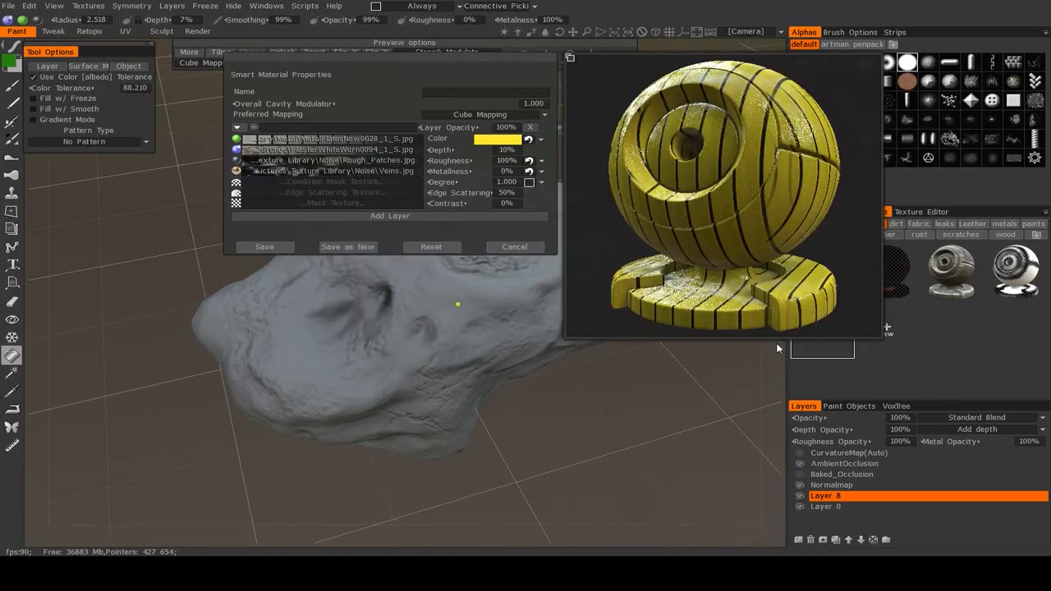
pyautogui.moveTo(447, 172); pyautogui.dragTo(567, 168)
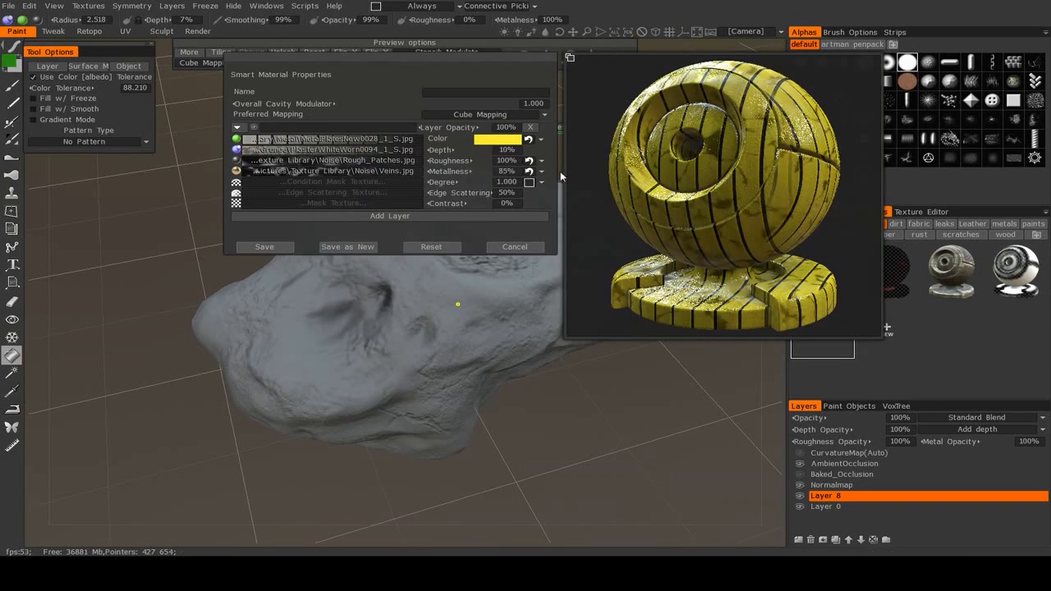
pyautogui.moveTo(484, 172); pyautogui.dragTo(519, 172)
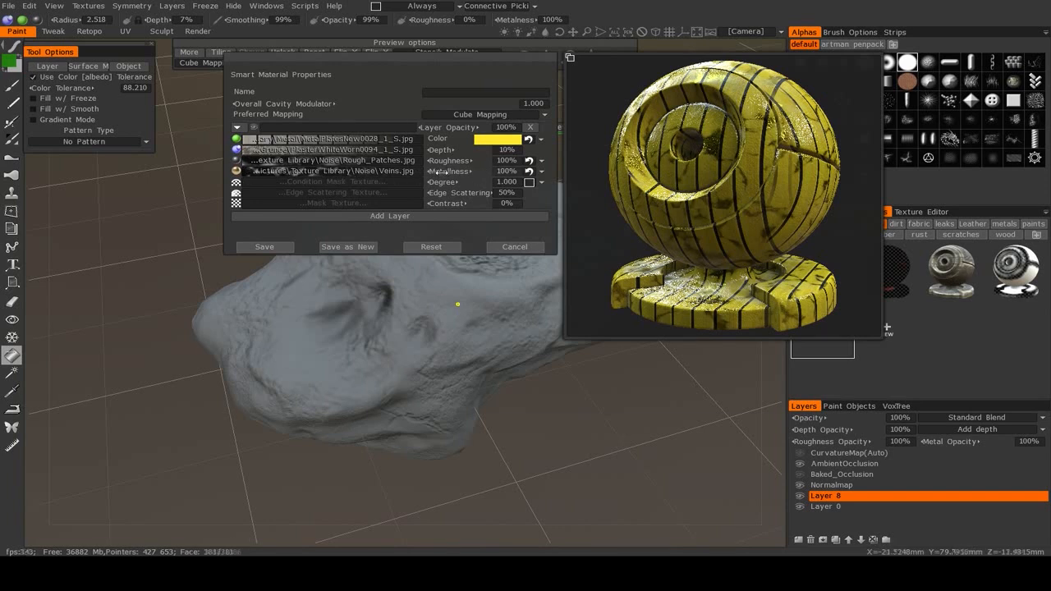
pyautogui.moveTo(503, 174); pyautogui.dragTo(461, 177)
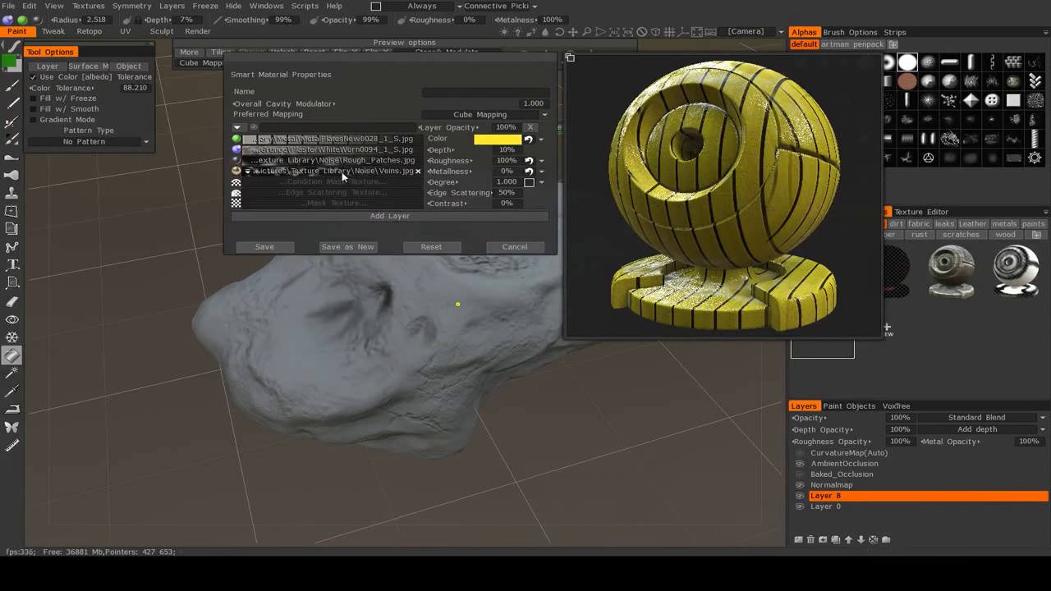
pyautogui.moveTo(464, 171); pyautogui.dragTo(509, 170)
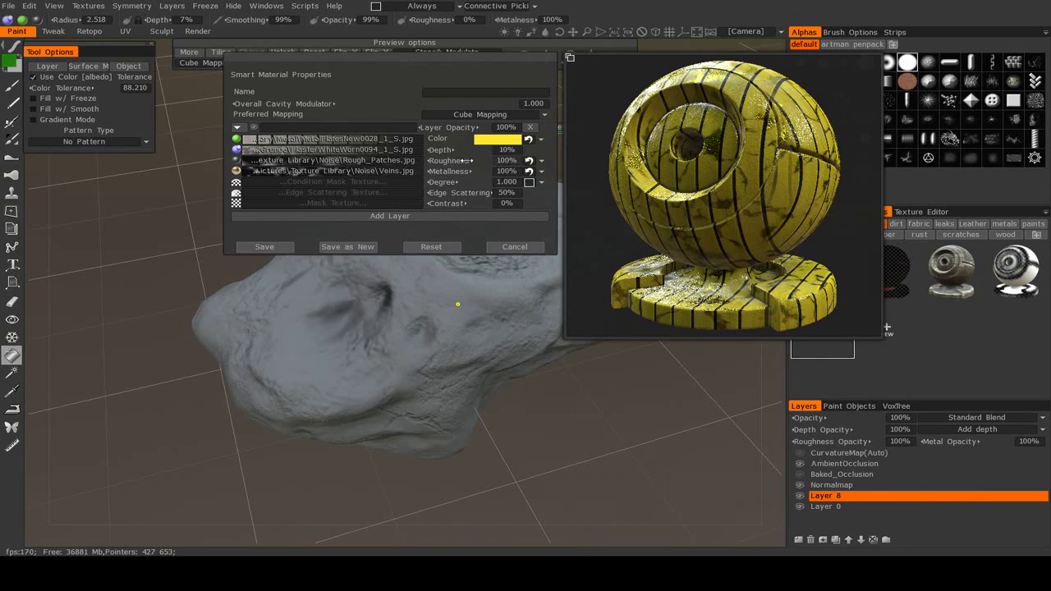
# - Try Roughness at 42%, return it to 100%, and raise the starting point of the roughness texture's overall curve
pyautogui.moveTo(448, 161); pyautogui.dragTo(425, 161)
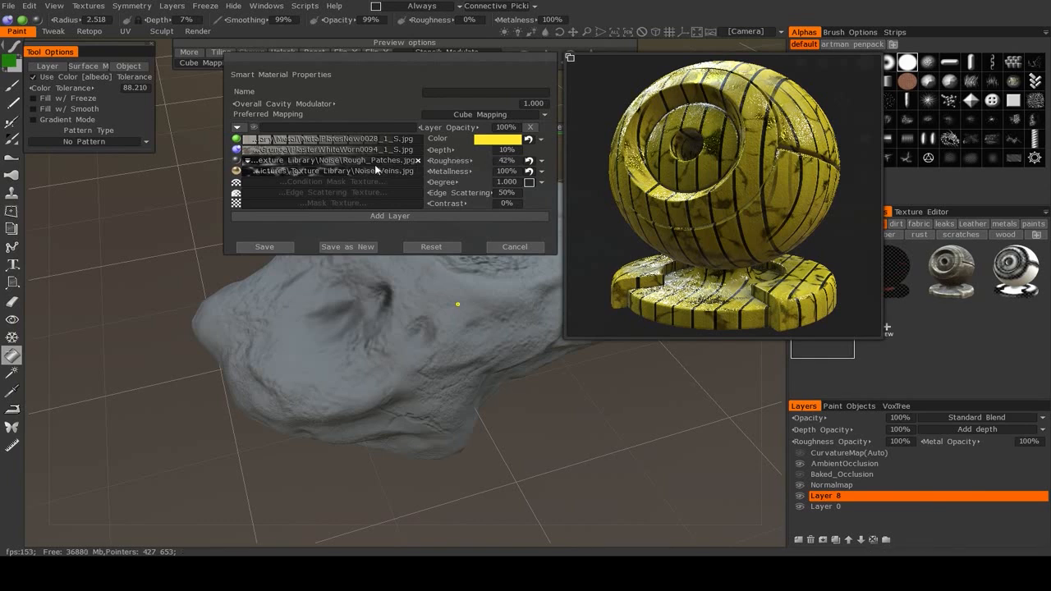
pyautogui.moveTo(424, 162); pyautogui.dragTo(460, 159)
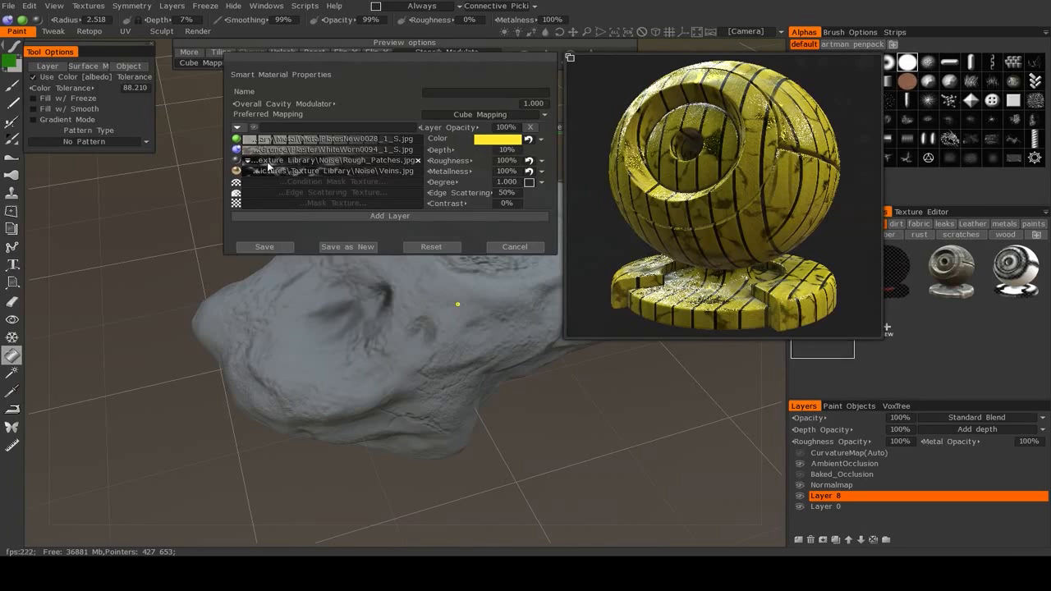
pyautogui.click(249, 165)
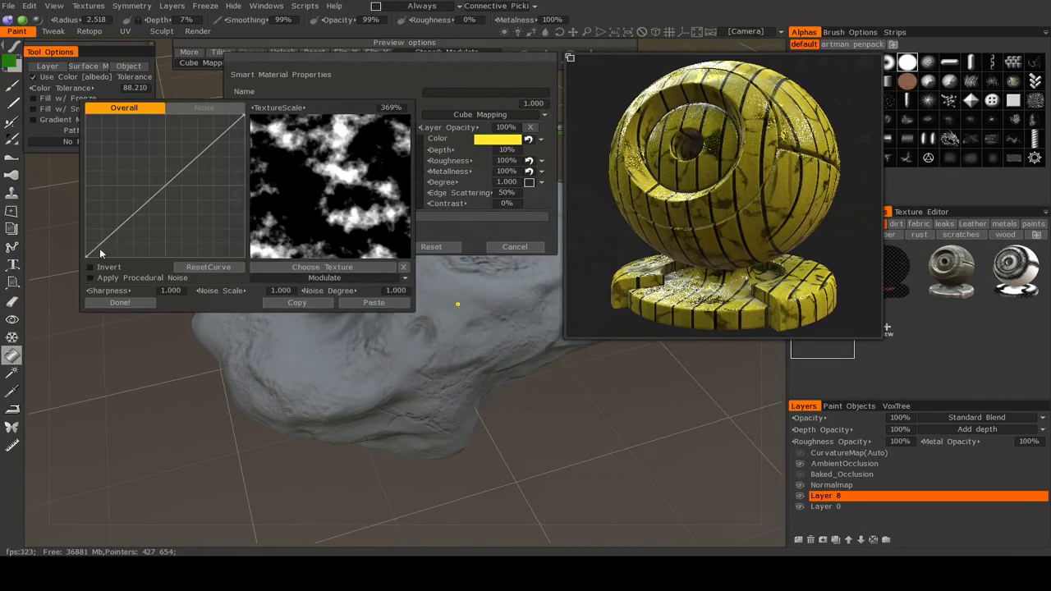
pyautogui.moveTo(89, 256); pyautogui.dragTo(79, 201)
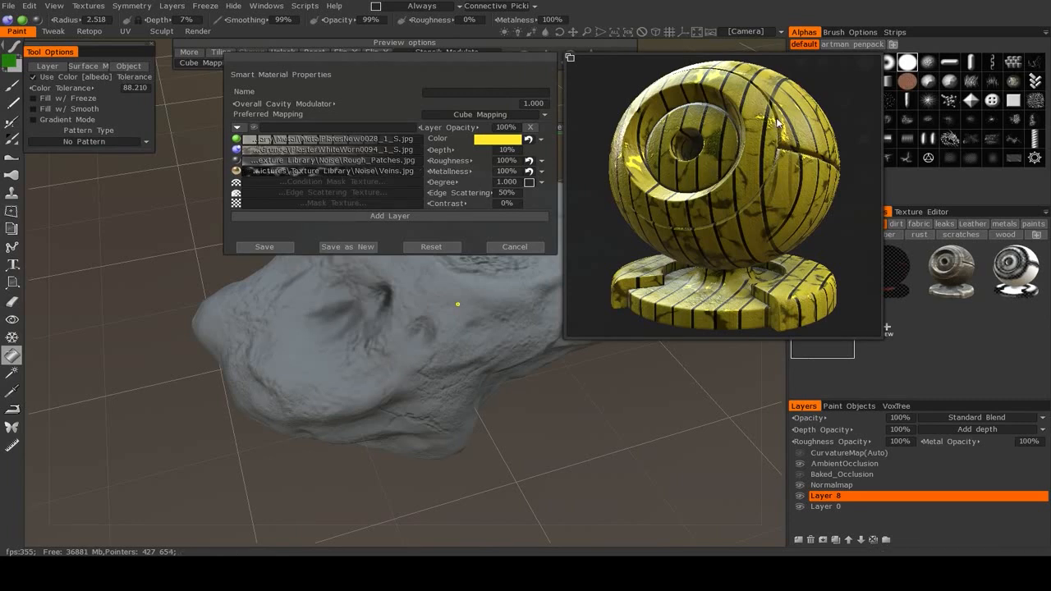
# - Try inverting the metalness texture and turn the inversion off again
pyautogui.click(251, 172)
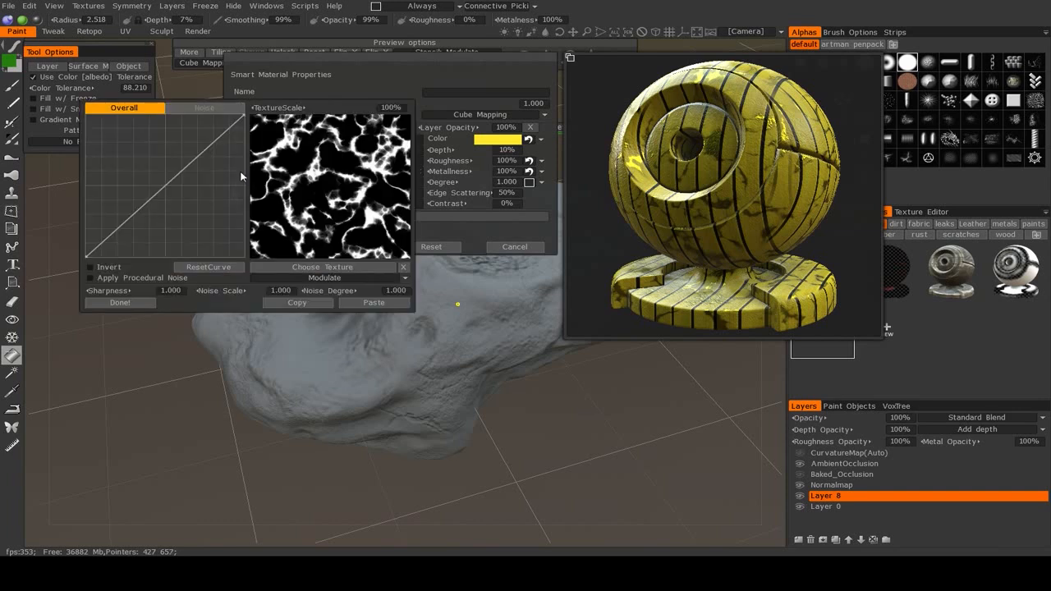
pyautogui.click(90, 267)
pyautogui.click(120, 302)
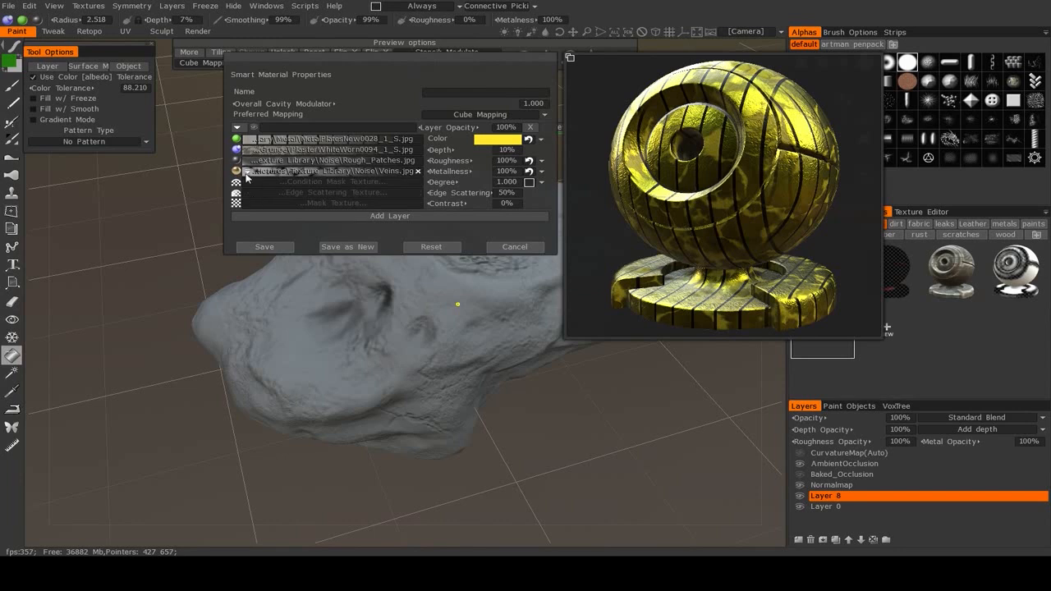
pyautogui.click(246, 174)
pyautogui.click(91, 267)
pyautogui.click(120, 302)
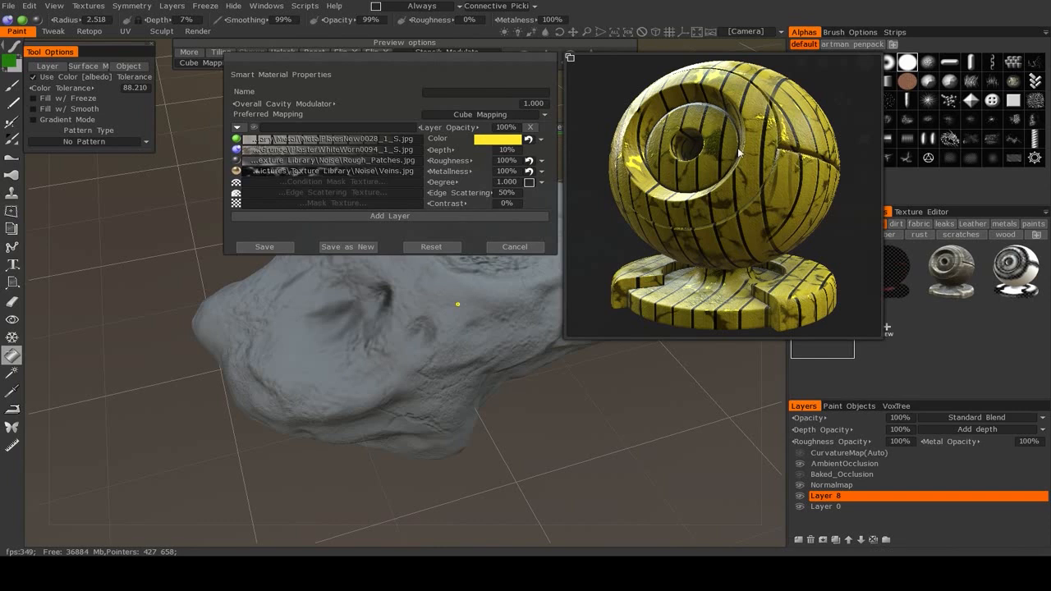
# - Add a second layer to the smart material with a dark gray color and a Roughness of 9%
pyautogui.click(381, 216)
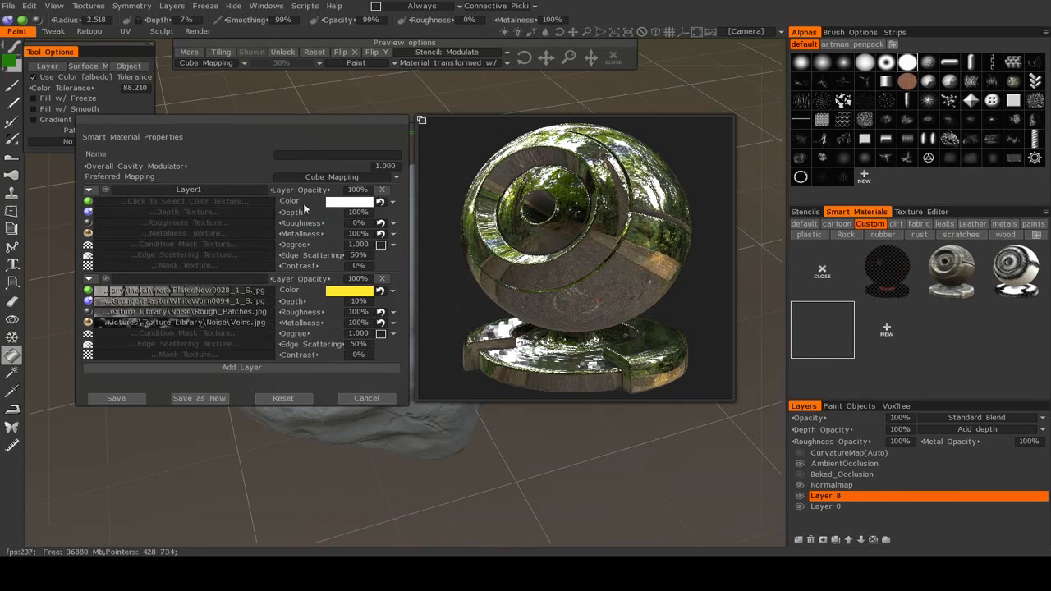
pyautogui.click(345, 202)
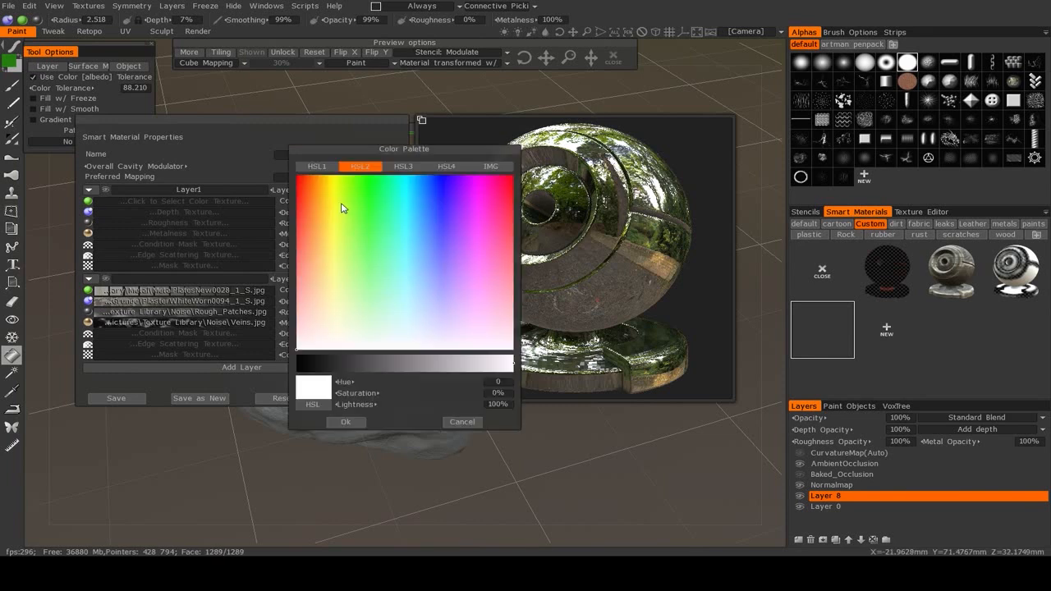
pyautogui.click(378, 369)
pyautogui.click(345, 422)
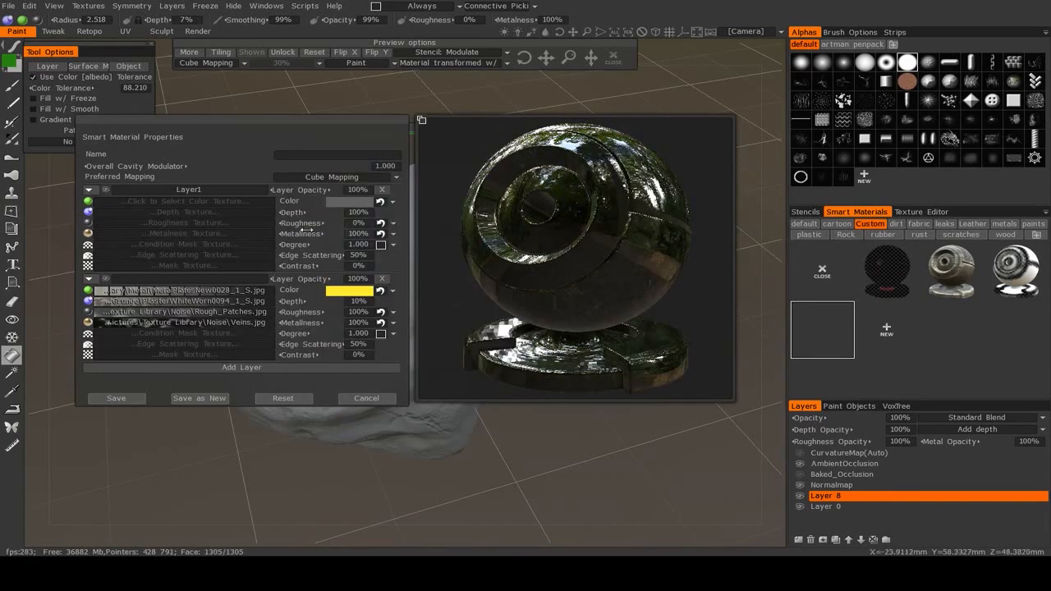
pyautogui.moveTo(300, 223); pyautogui.dragTo(311, 224)
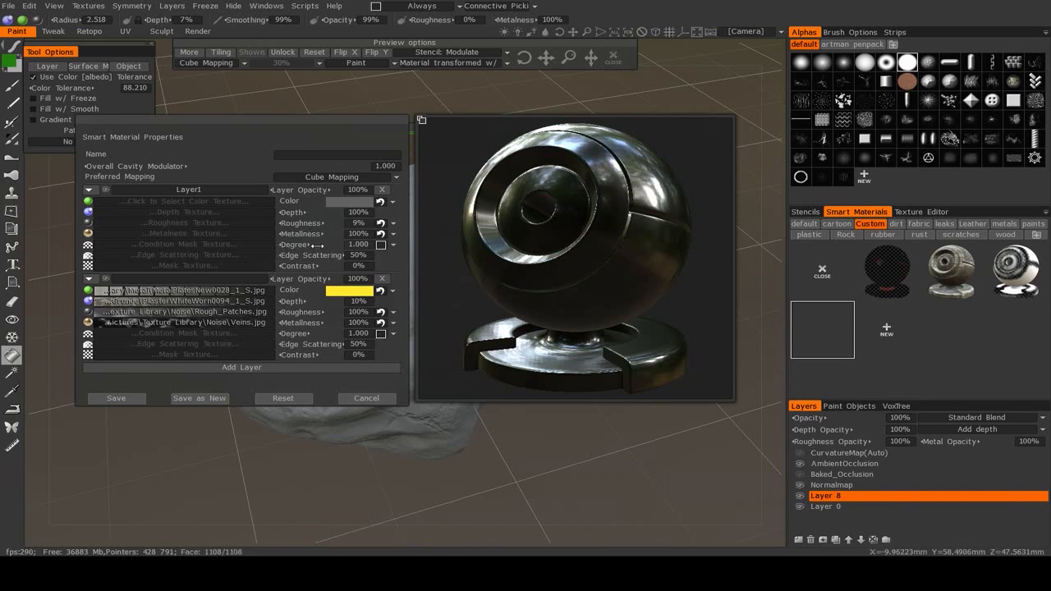
# - Limit the new metallic layer to convex areas with the More on Convex condition and set its Depth to 0%
pyautogui.click(393, 246)
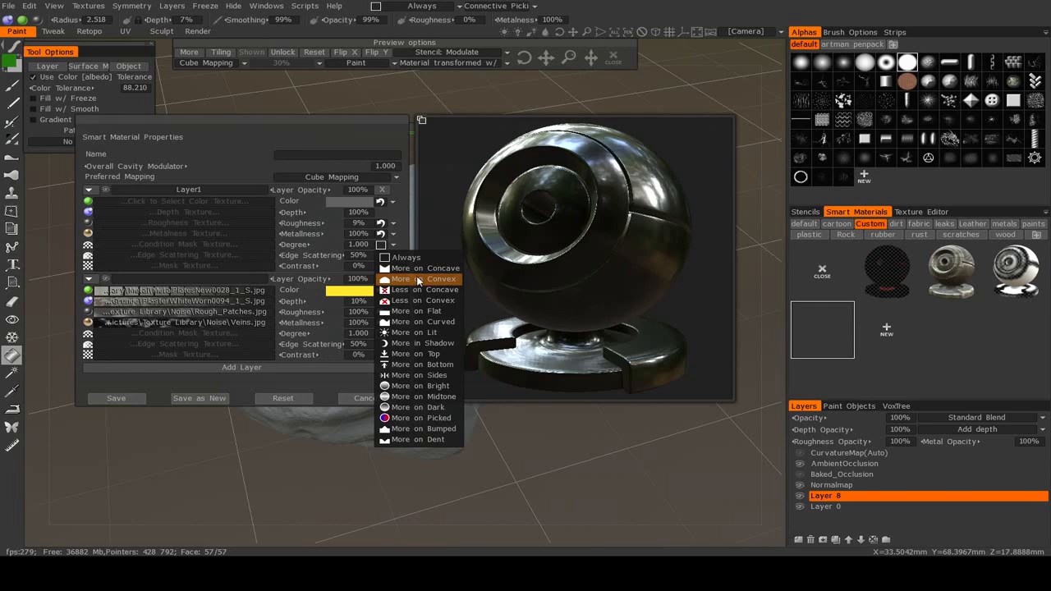
pyautogui.click(414, 279)
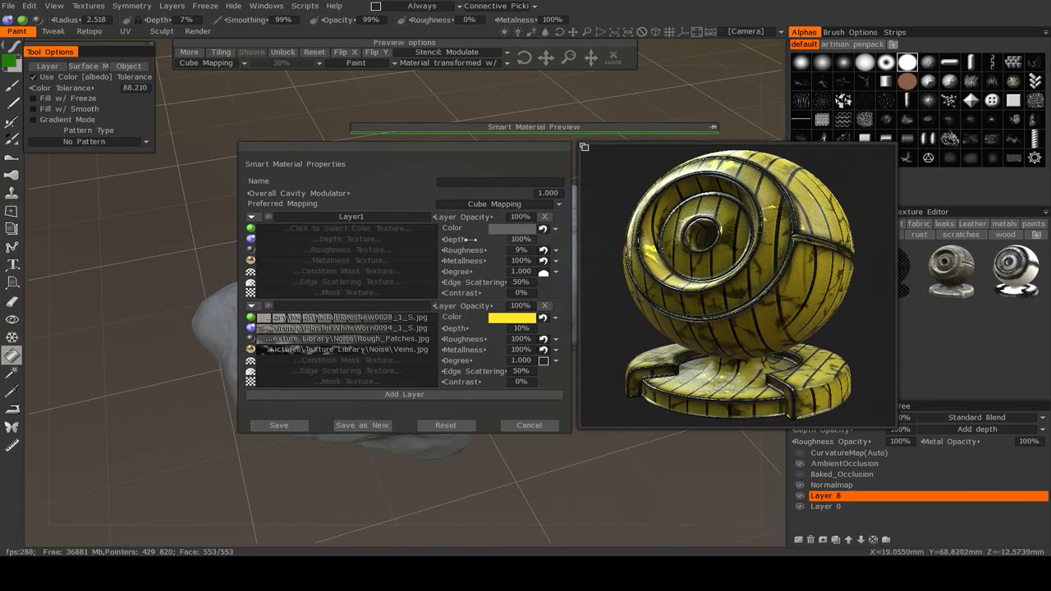
pyautogui.click(519, 240)
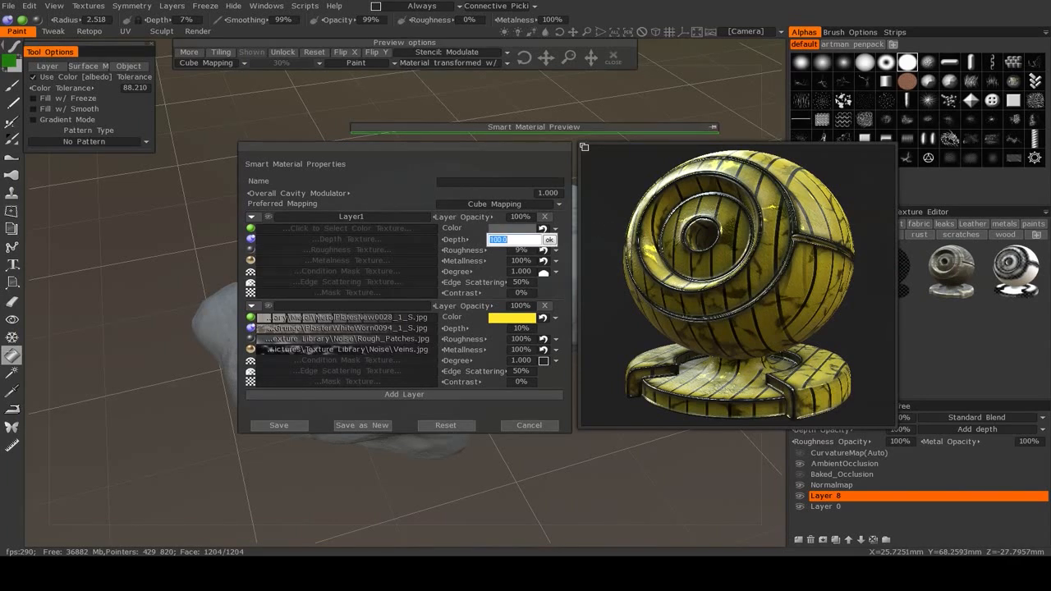
pyautogui.write('0')
pyautogui.press('Return')
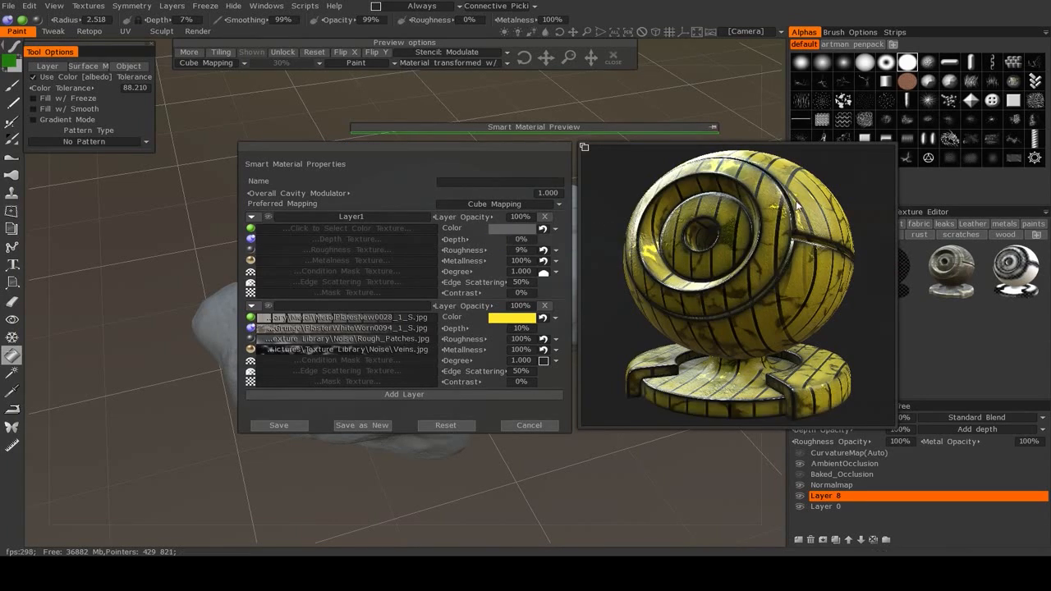
# - Hide the yellow layer to inspect the convex edge layer alone in the preview, and show it again
pyautogui.click(268, 306)
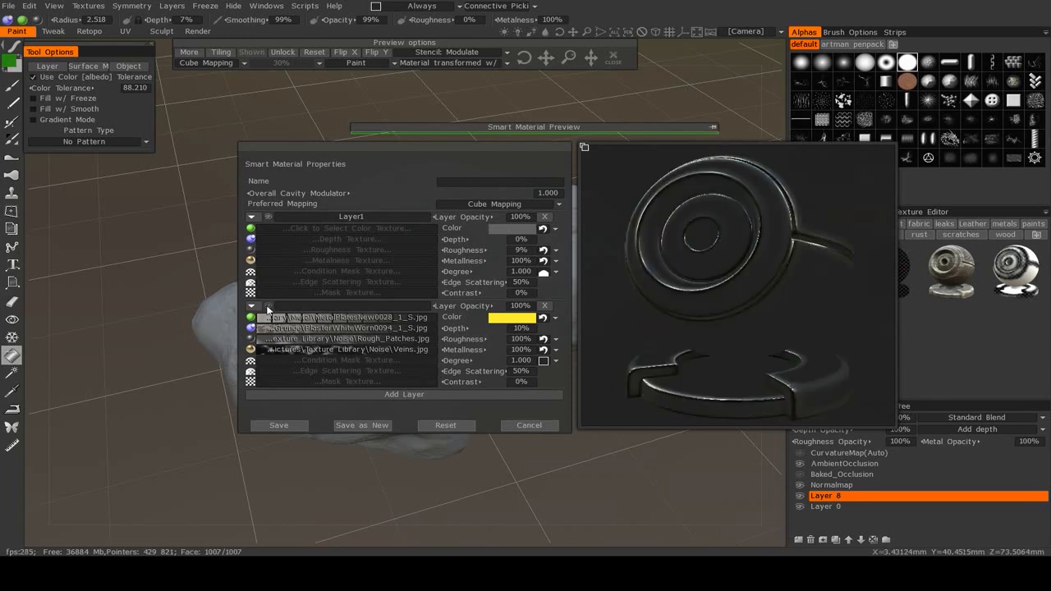
pyautogui.moveTo(453, 239)
pyautogui.mouseDown()
pyautogui.moveTo(684, 247)
pyautogui.moveTo(435, 249)
pyautogui.mouseUp()
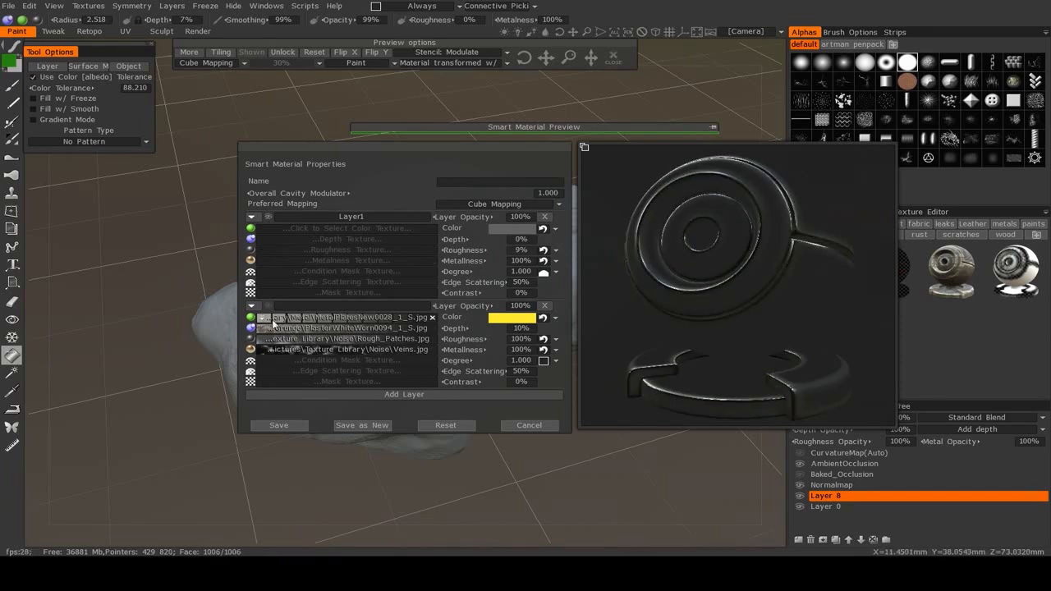
pyautogui.click(268, 306)
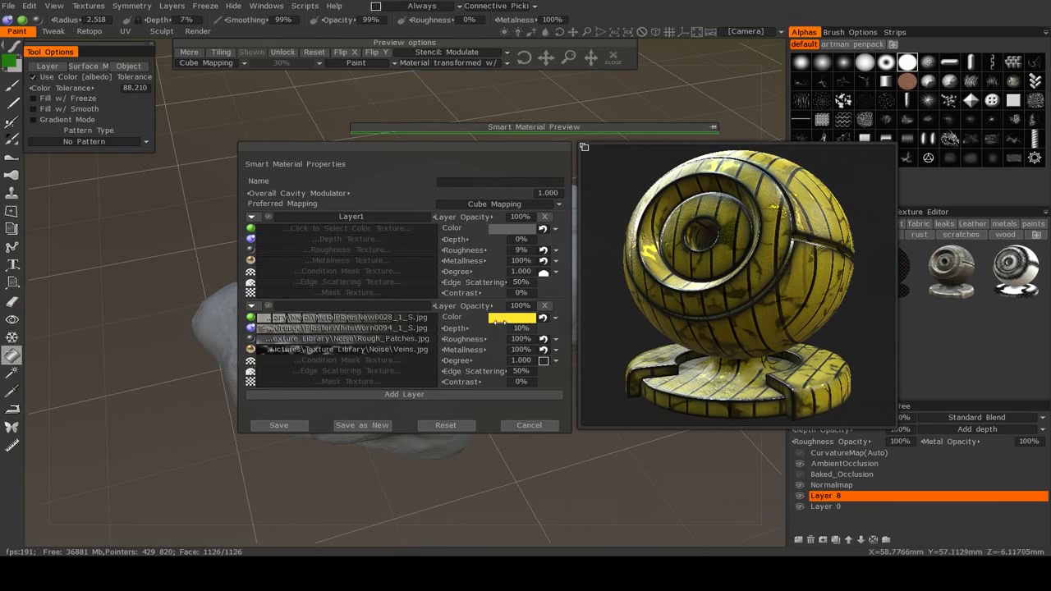
# - Change the textured base layer's color to off-white
pyautogui.click(499, 322)
pyautogui.click(338, 319)
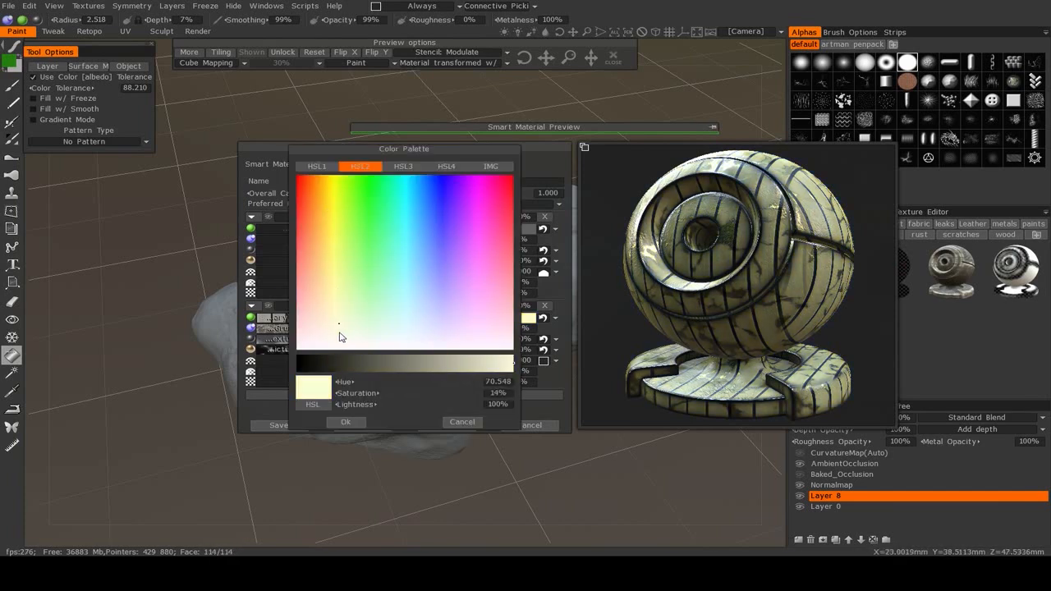
pyautogui.click(344, 421)
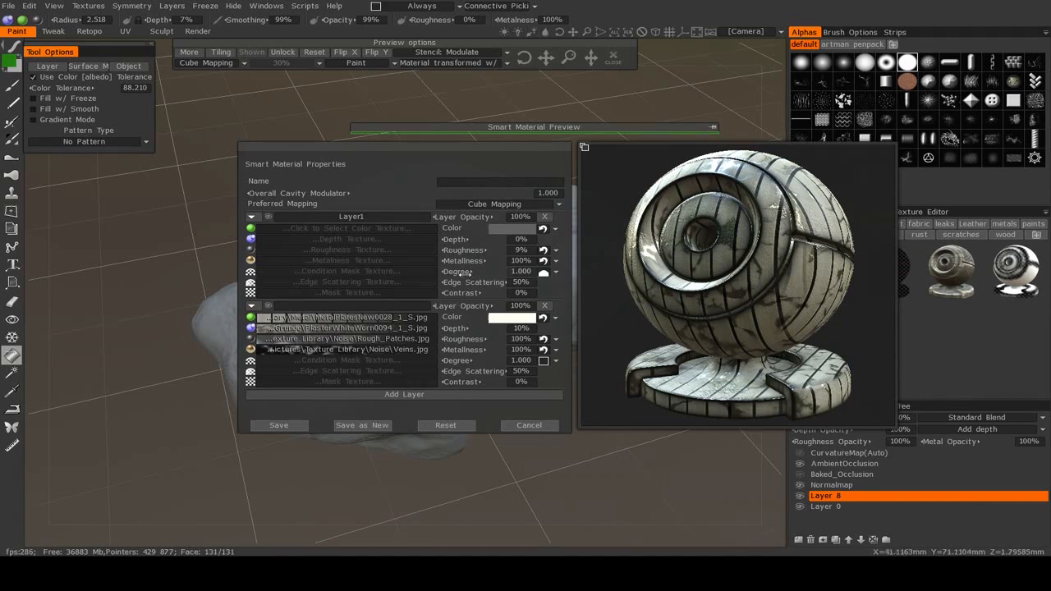
# - Set the convex metallic layer's Degree to 2.250 and load Grungemaps0044_1_S.jpg from the Grunge folder as its condition mask texture
pyautogui.moveTo(456, 272); pyautogui.dragTo(488, 280)
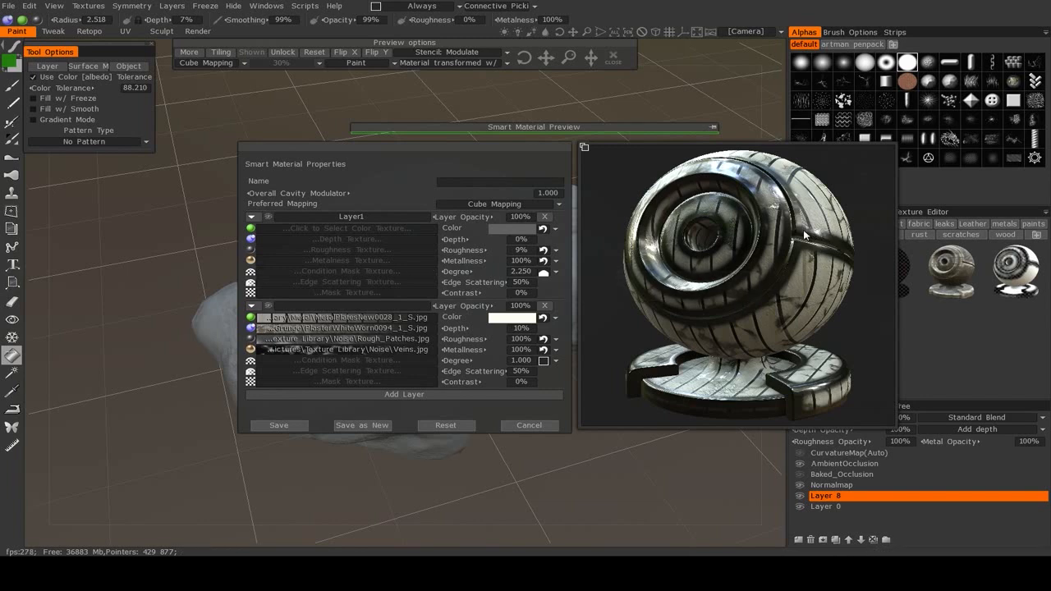
pyautogui.click(375, 272)
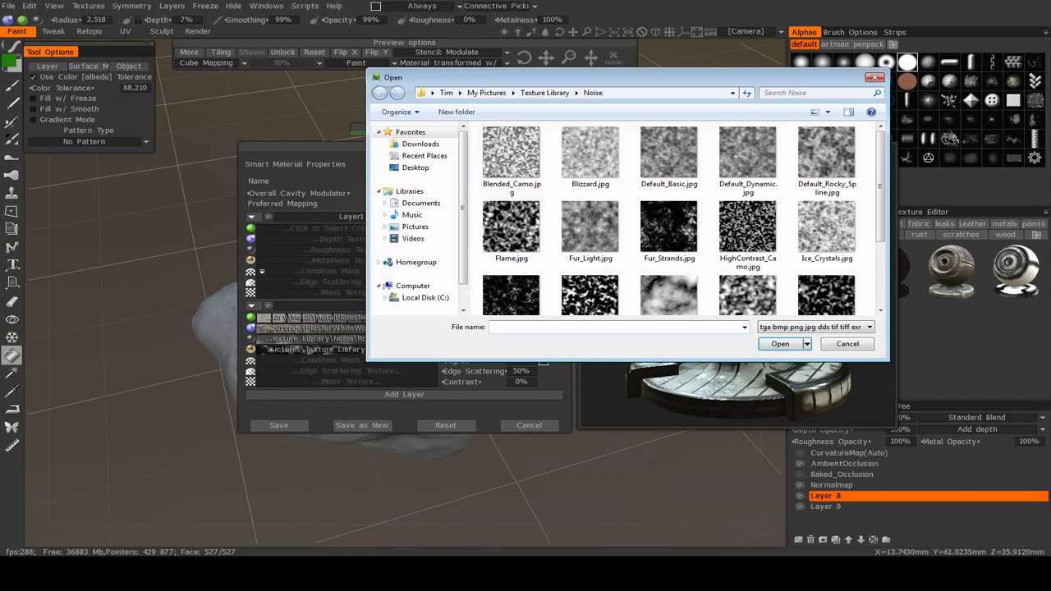
pyautogui.click(544, 93)
pyautogui.doubleClick(668, 226)
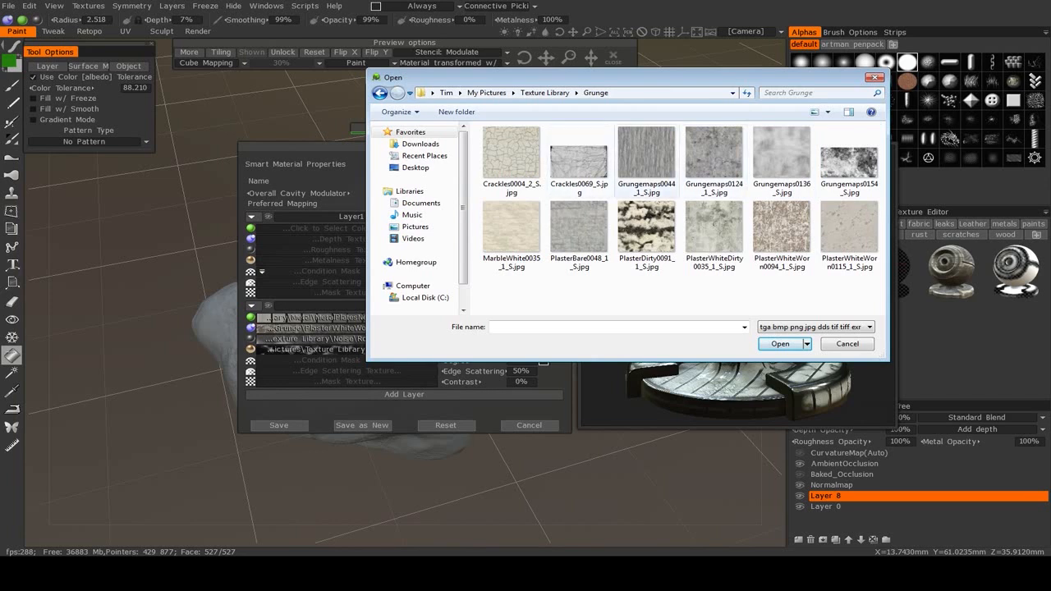
pyautogui.click(647, 161)
pyautogui.click(772, 342)
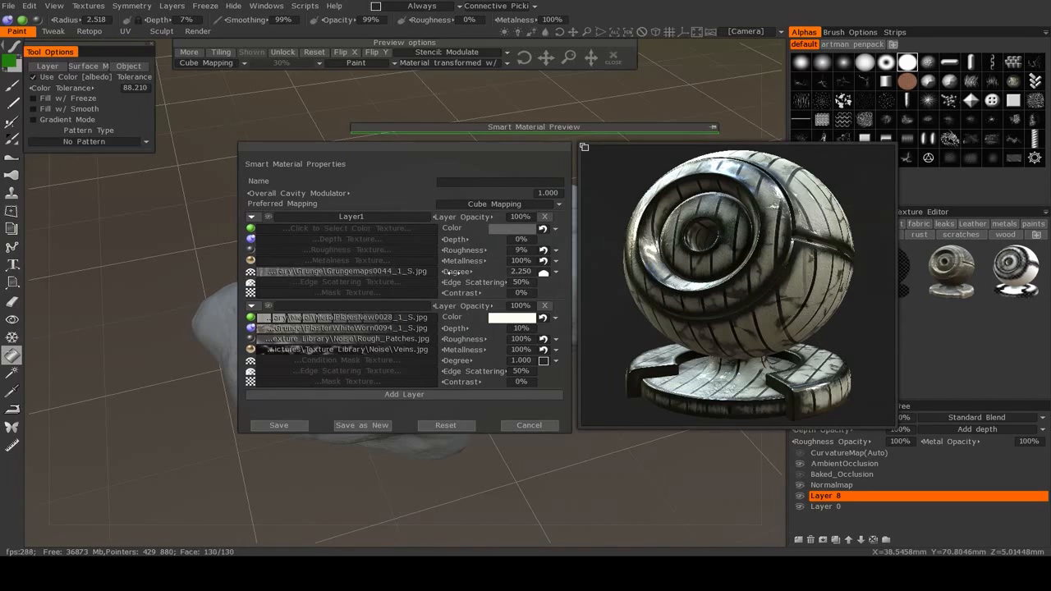
# - Reshape the condition mask's curve with raised highlights and lowered shadows, and set the layer's Degree to 2.575
pyautogui.click(273, 272)
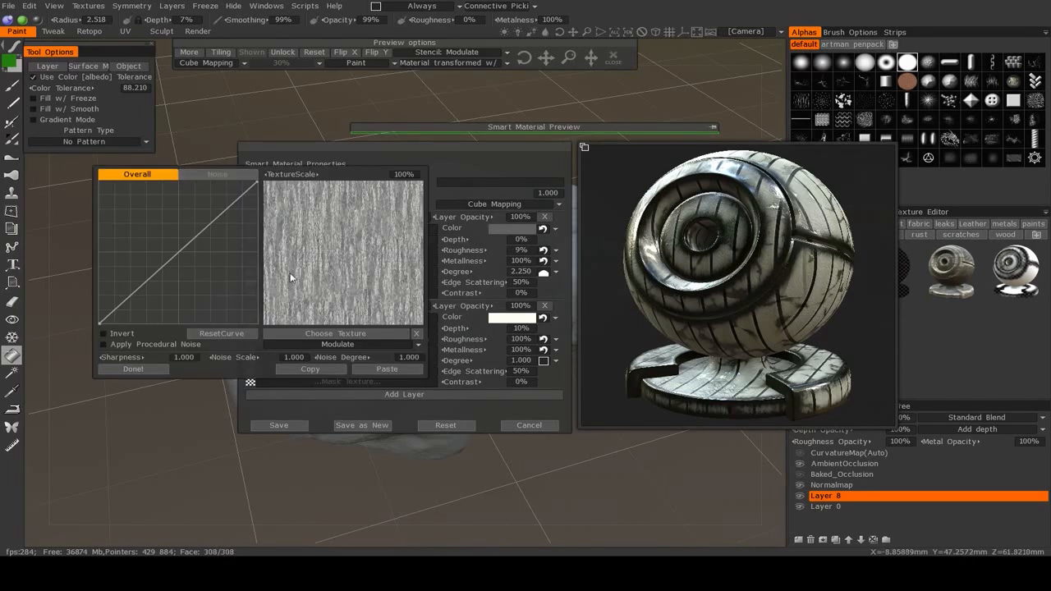
pyautogui.moveTo(223, 211); pyautogui.dragTo(214, 192)
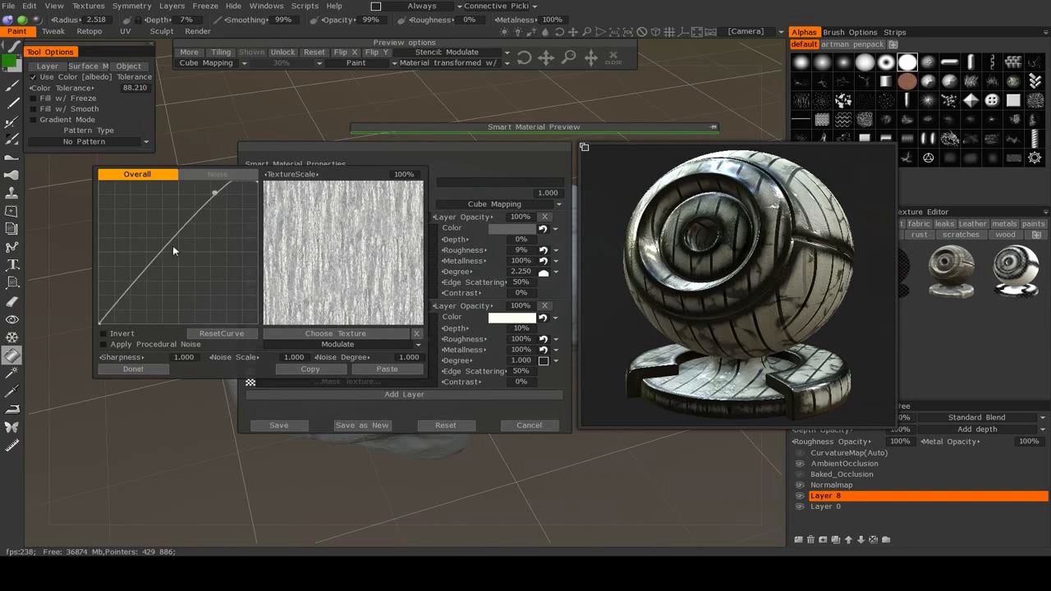
pyautogui.moveTo(175, 244); pyautogui.dragTo(168, 308)
pyautogui.click(135, 369)
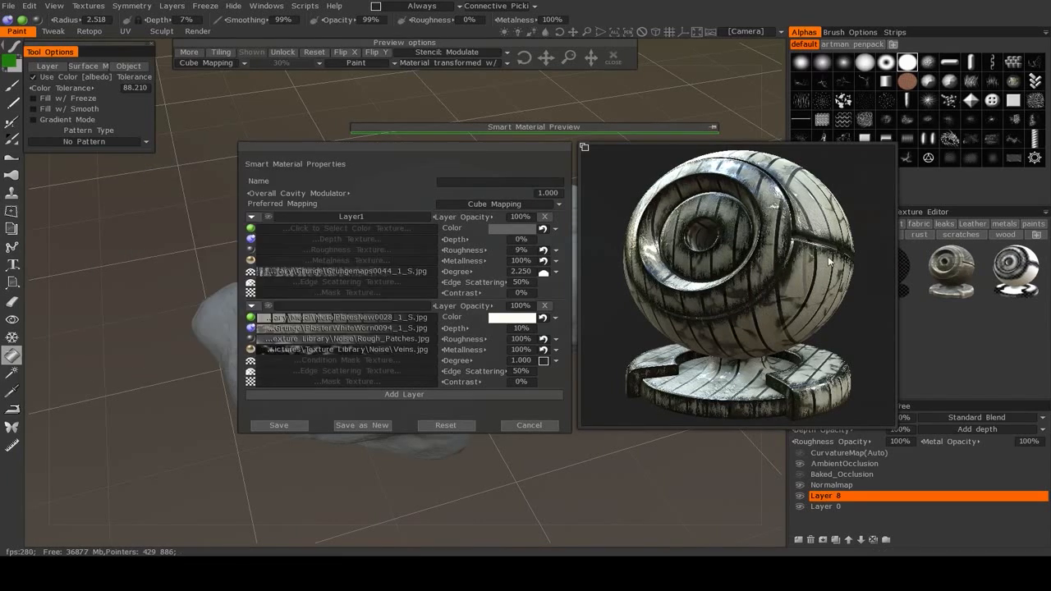
pyautogui.moveTo(462, 272); pyautogui.dragTo(466, 270)
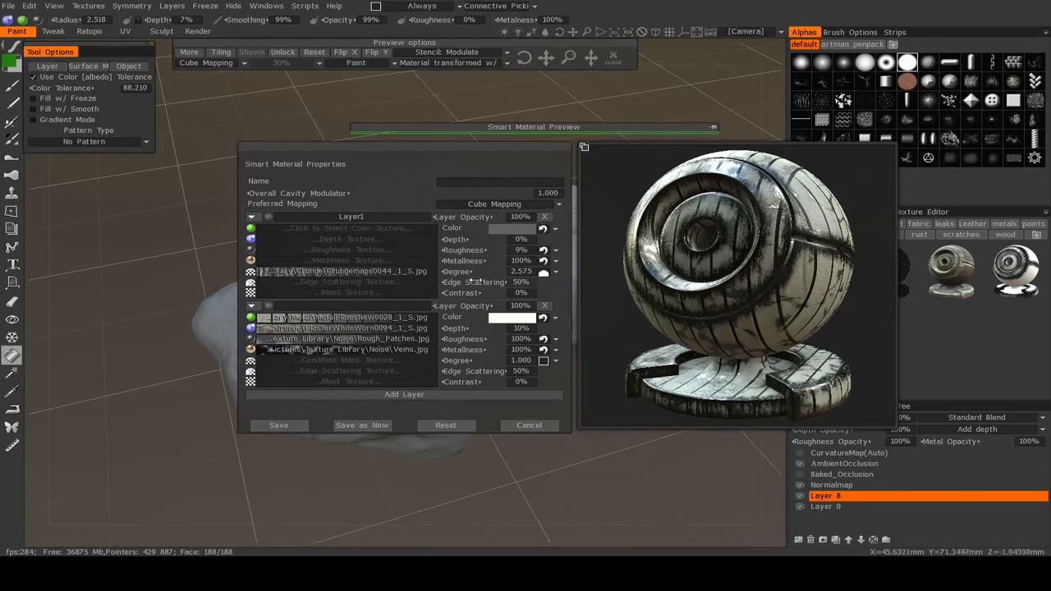
# - Load PlasterDirty0091_1_S.jpg as Layer1's edge scattering texture and set Edge Scattering to 58%
pyautogui.moveTo(451, 282); pyautogui.dragTo(486, 281)
pyautogui.click(377, 282)
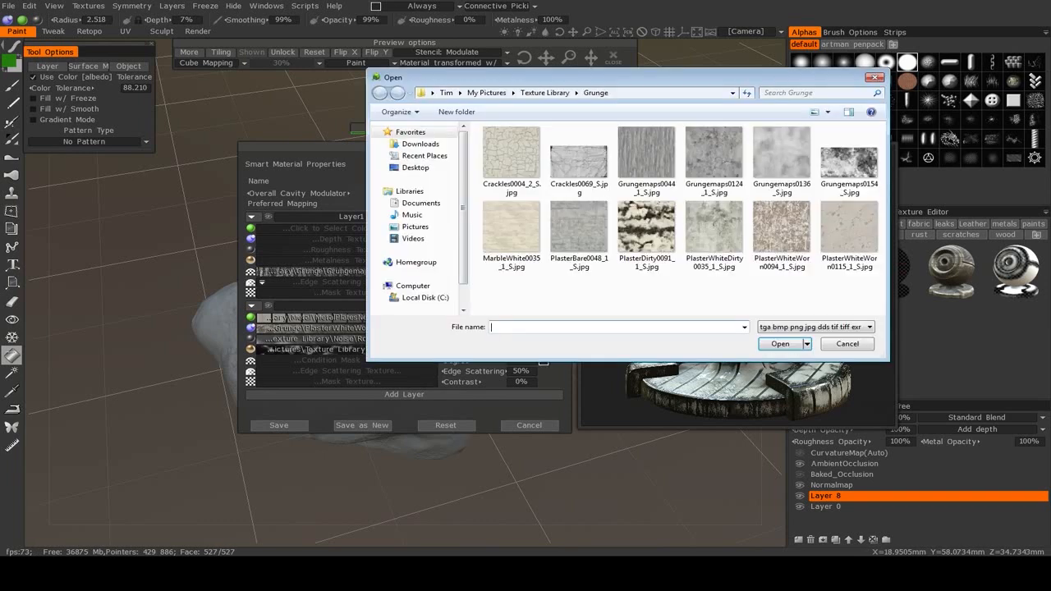
pyautogui.click(646, 230)
pyautogui.click(780, 343)
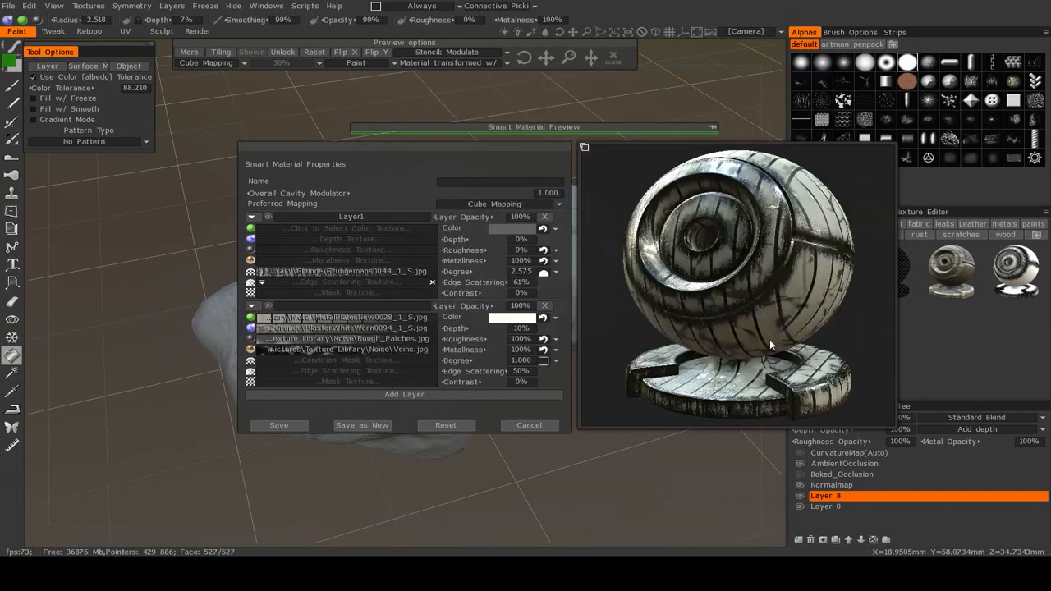
pyautogui.moveTo(468, 284)
pyautogui.mouseDown()
pyautogui.moveTo(435, 287)
pyautogui.moveTo(477, 286)
pyautogui.mouseUp()
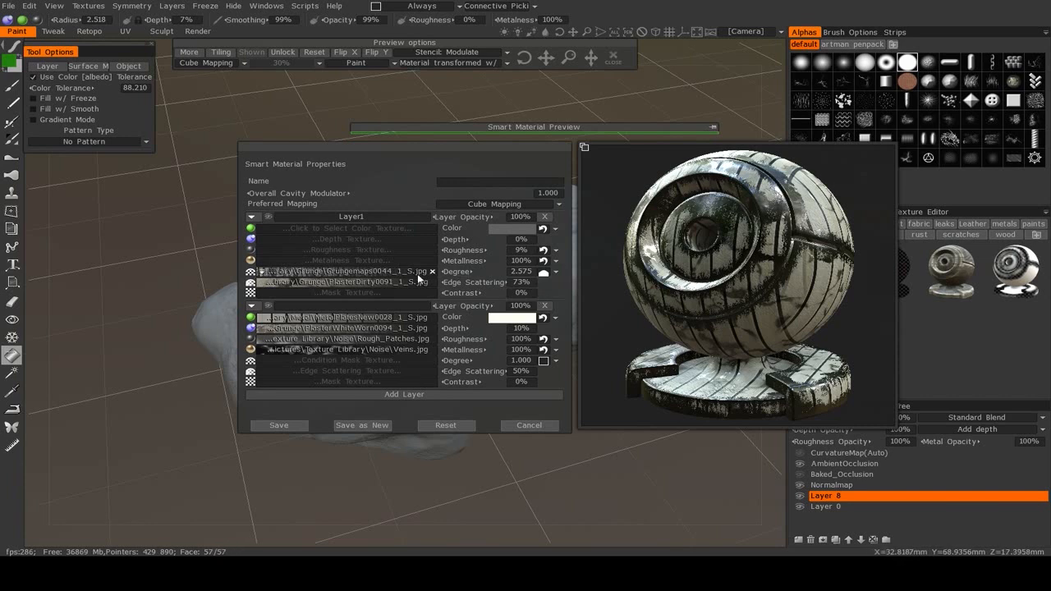
pyautogui.moveTo(474, 284); pyautogui.dragTo(441, 289)
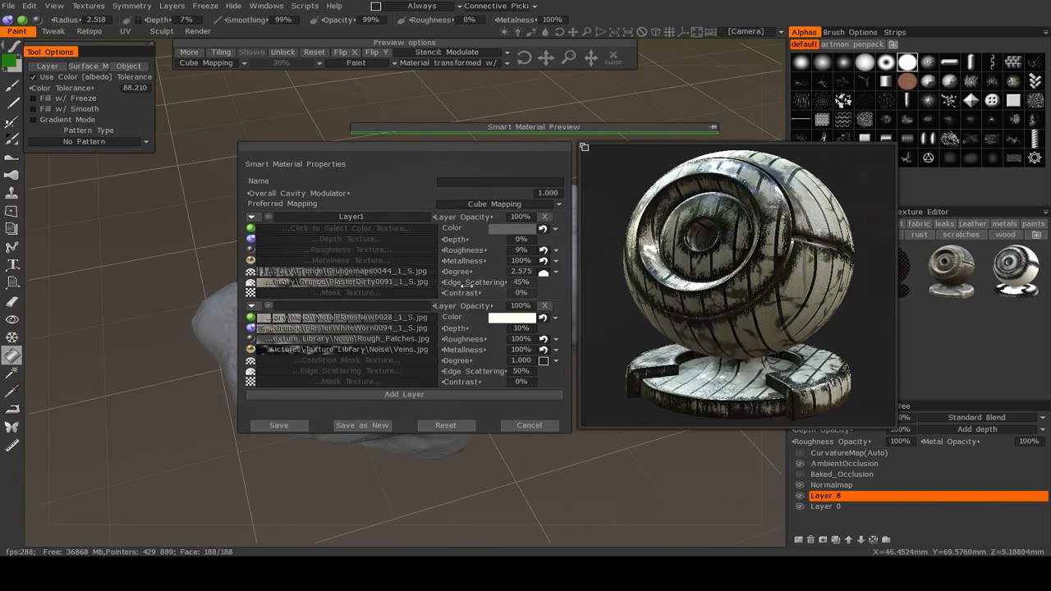
# - Try brightening and darkening the edge scattering texture with its curve, ending with the midtones lowered
pyautogui.click(264, 283)
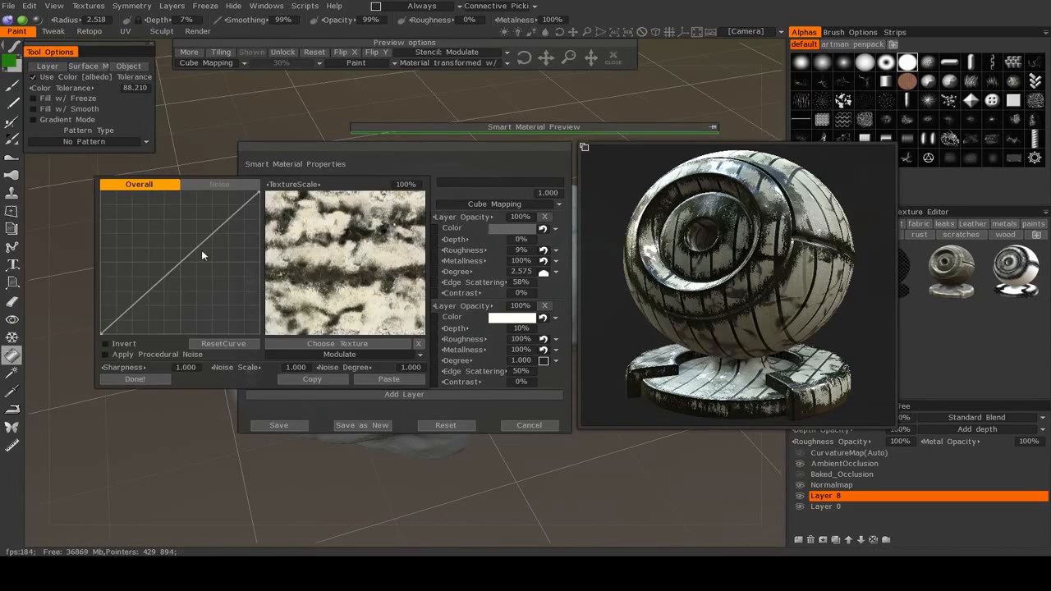
pyautogui.moveTo(194, 252)
pyautogui.mouseDown()
pyautogui.moveTo(161, 235)
pyautogui.moveTo(157, 220)
pyautogui.moveTo(178, 245)
pyautogui.mouseUp()
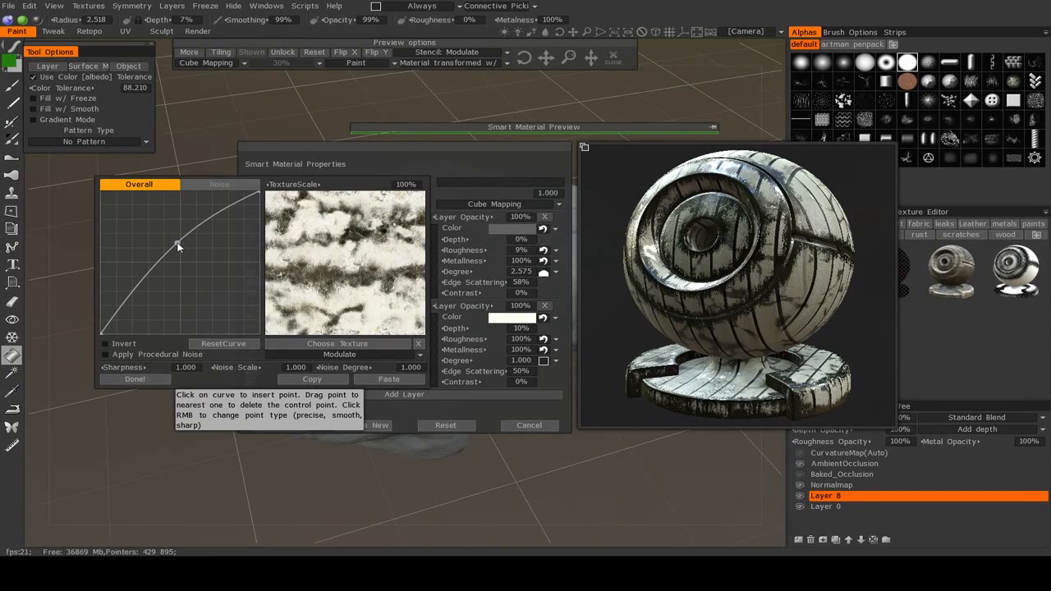
pyautogui.moveTo(177, 246); pyautogui.dragTo(195, 280)
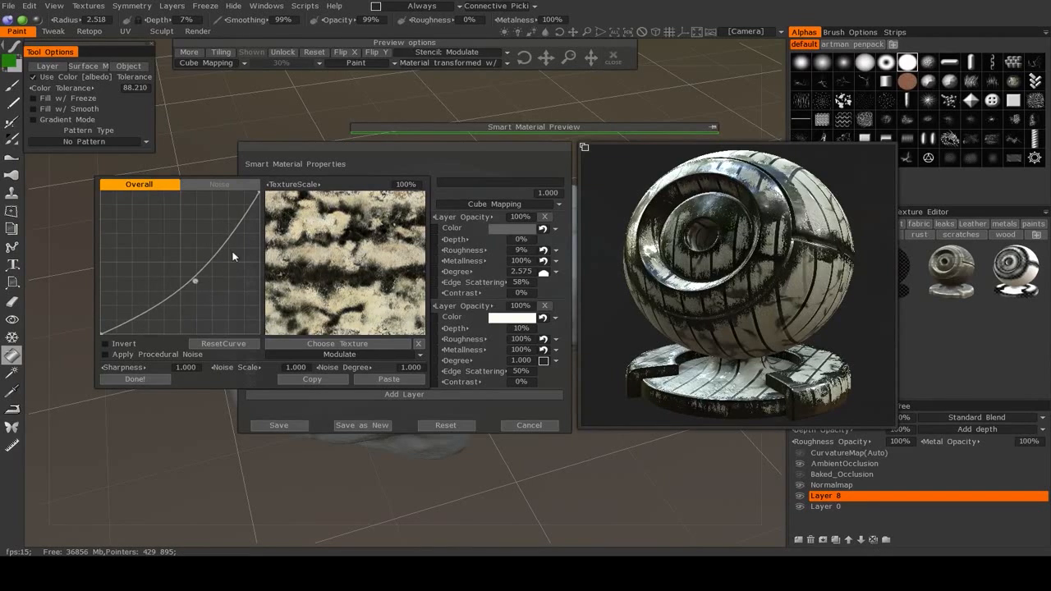
pyautogui.click(519, 276)
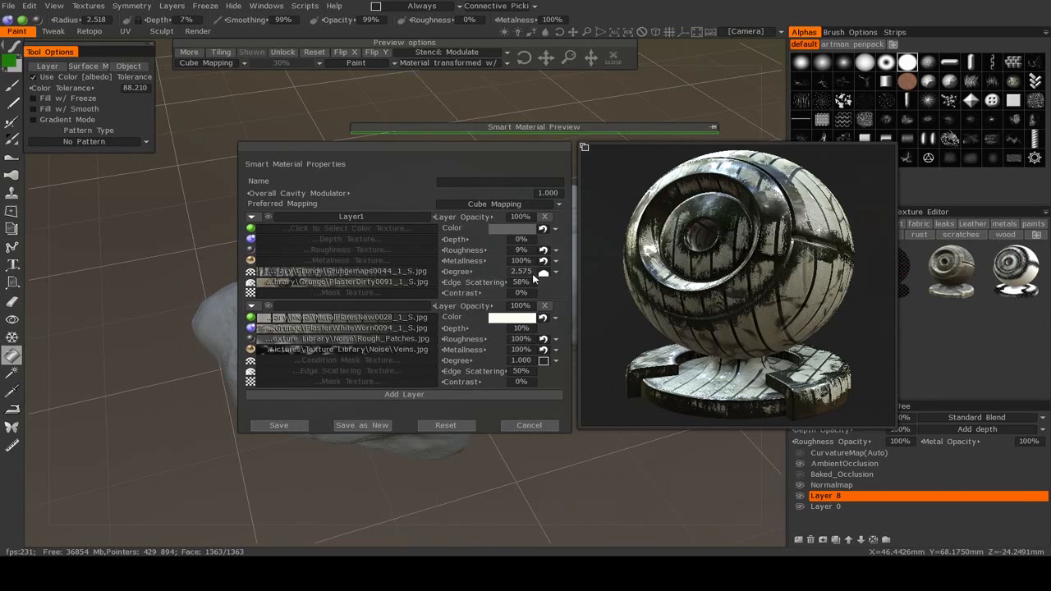
# - Remove the edge scattering texture from Layer1 and set the layer's Contrast to -30%
pyautogui.click(364, 286)
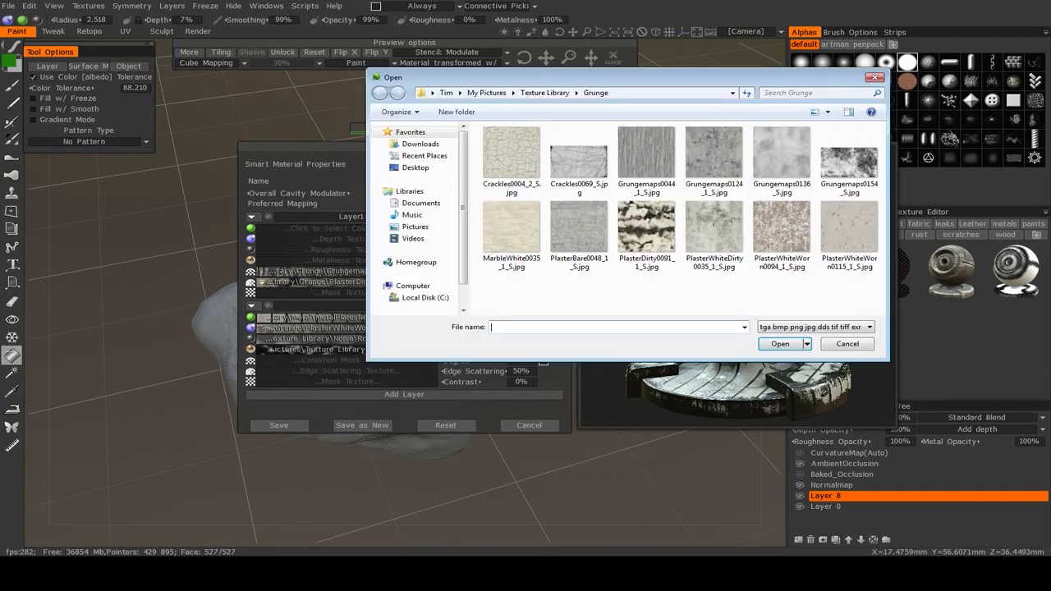
pyautogui.click(838, 343)
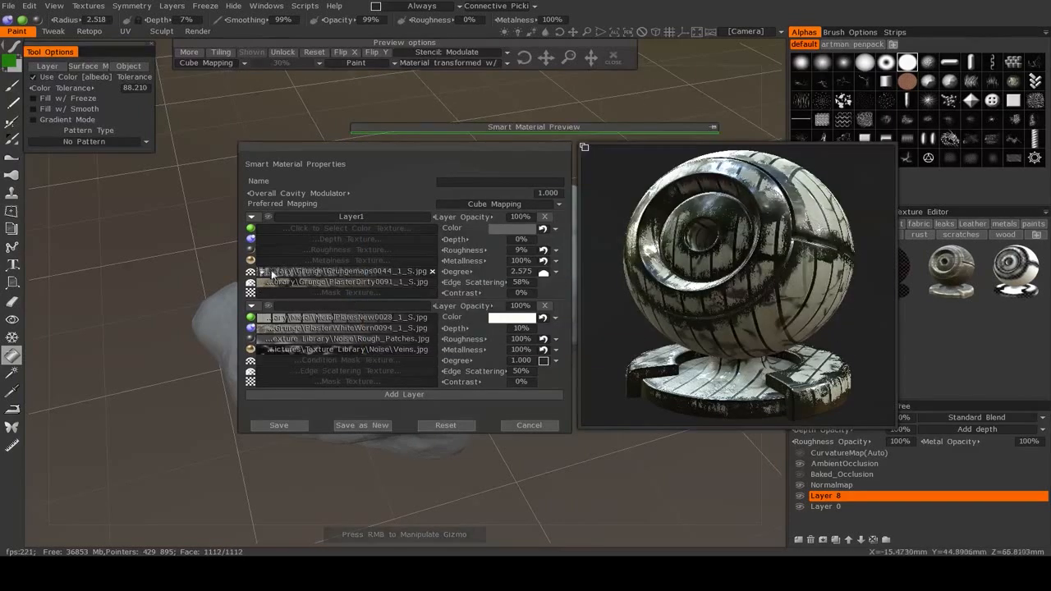
pyautogui.click(254, 284)
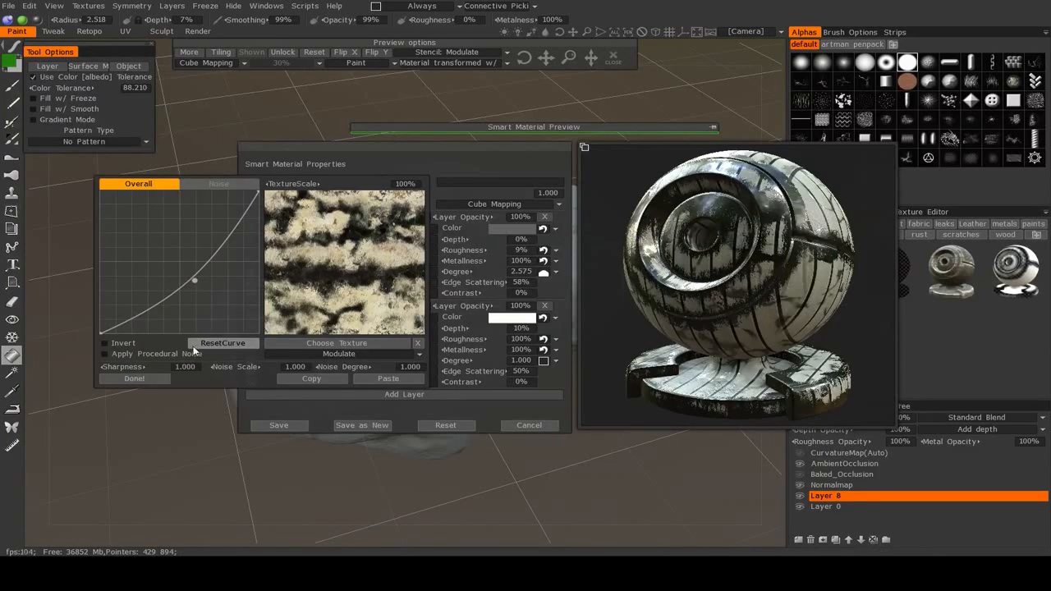
pyautogui.click(134, 378)
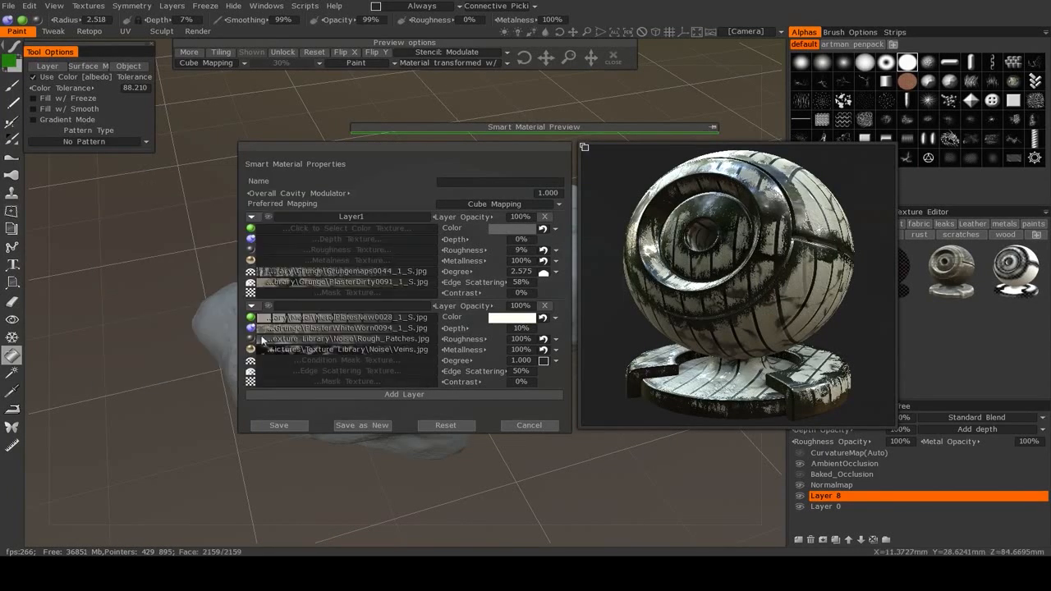
pyautogui.click(432, 281)
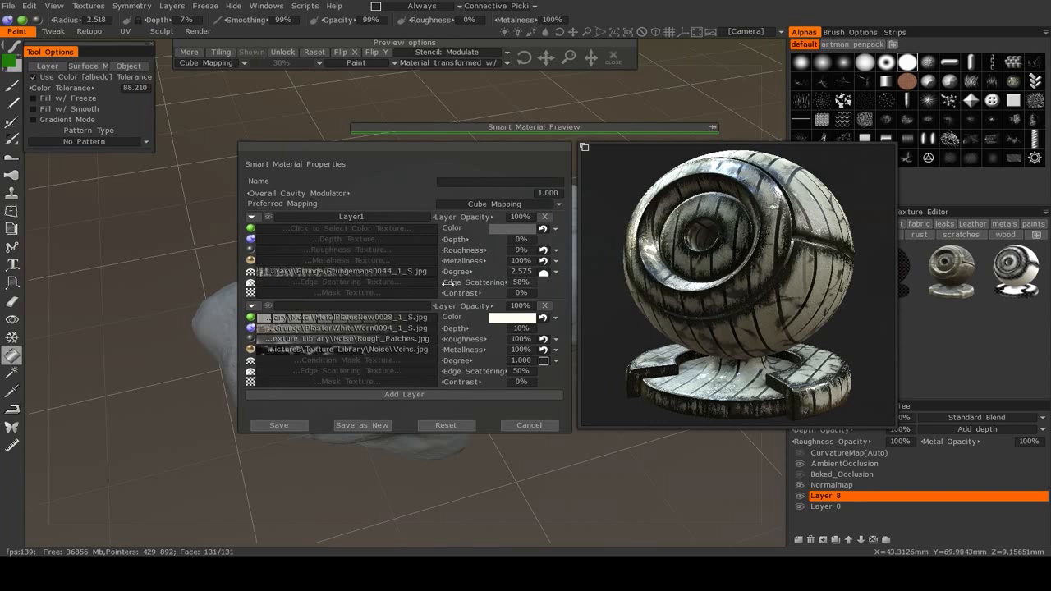
pyautogui.moveTo(461, 293)
pyautogui.mouseDown()
pyautogui.moveTo(434, 296)
pyautogui.moveTo(461, 294)
pyautogui.mouseUp()
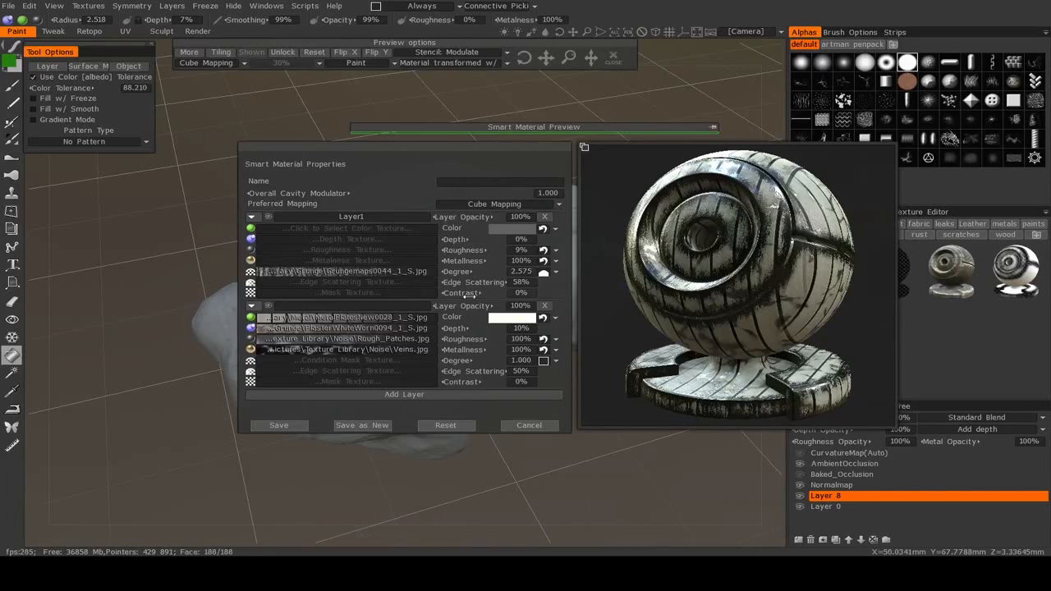
pyautogui.moveTo(461, 293); pyautogui.dragTo(436, 293)
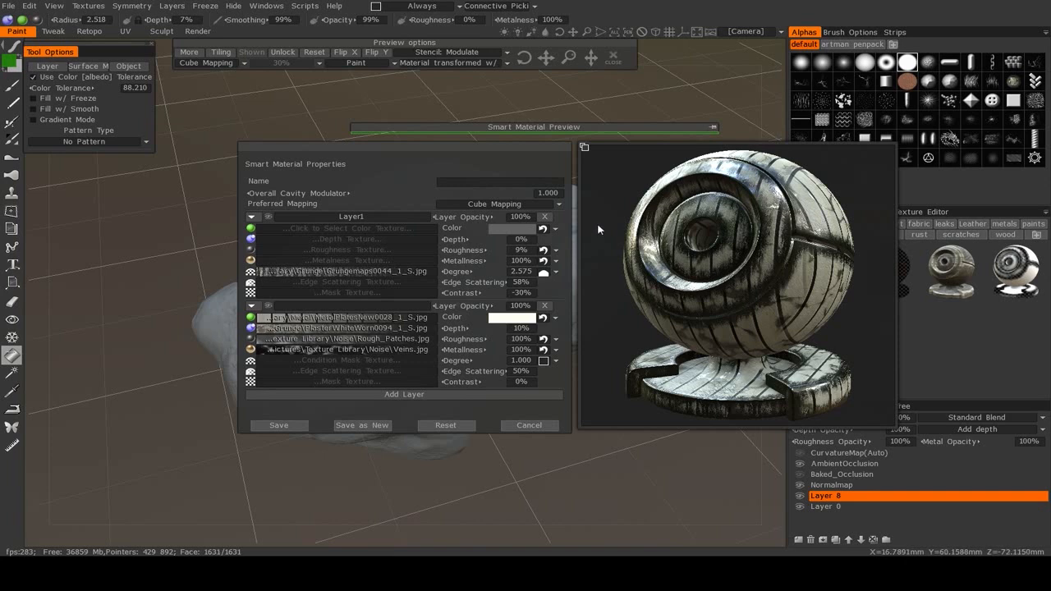
# - Add a third layer to the smart material with a bright red color and a Metalness of 0%
pyautogui.click(391, 395)
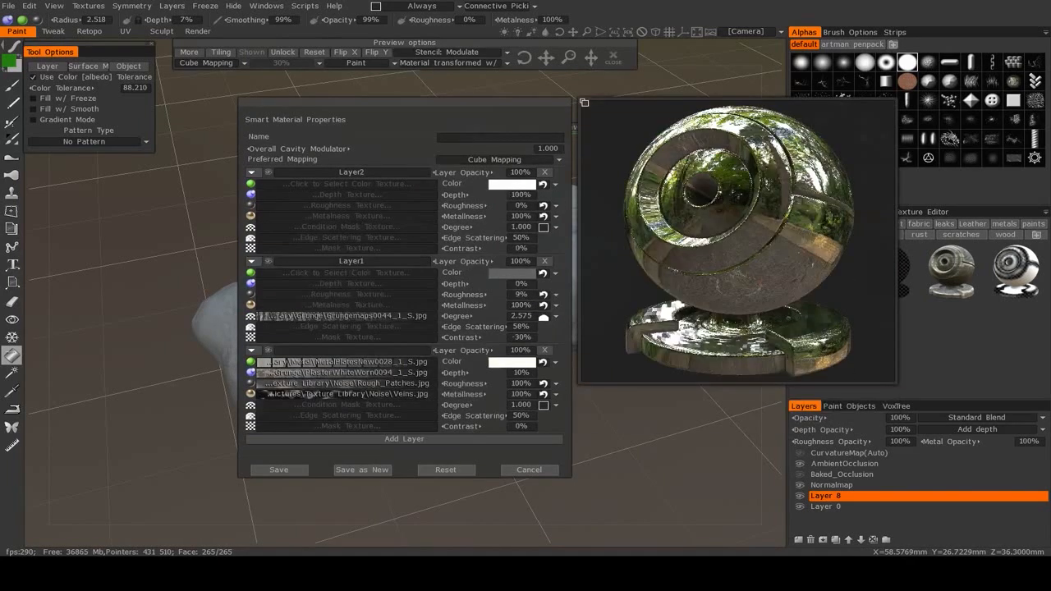
pyautogui.moveTo(399, 101); pyautogui.dragTo(303, 100)
pyautogui.click(415, 183)
pyautogui.click(330, 236)
pyautogui.click(297, 191)
pyautogui.click(345, 421)
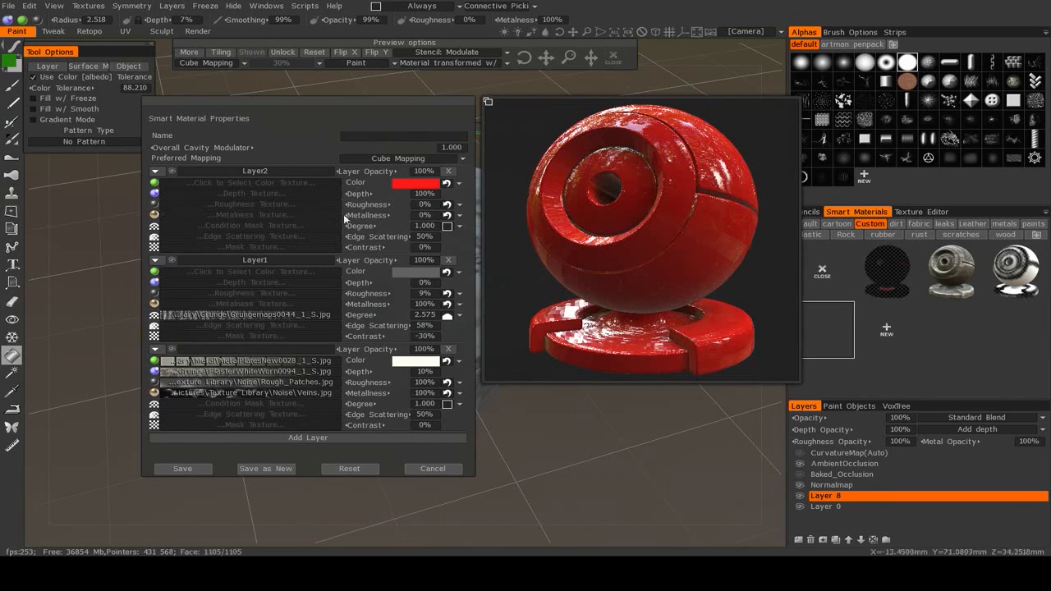
# - Set the red layer's Roughness to 45% without assigning a roughness texture
pyautogui.click(308, 212)
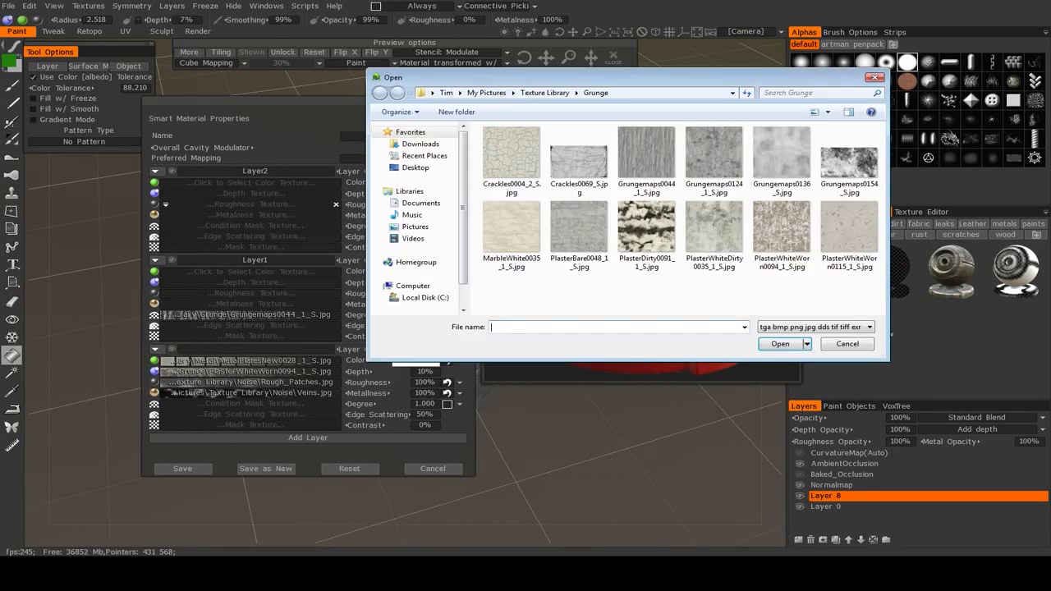
pyautogui.press('Escape')
pyautogui.moveTo(367, 206); pyautogui.dragTo(423, 209)
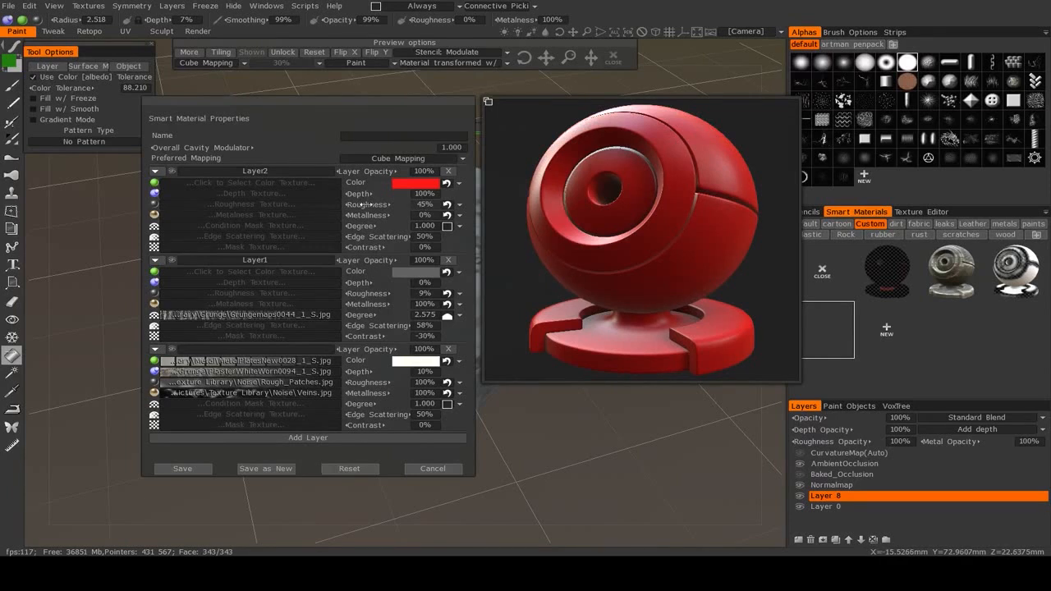
# - Try the More on Flat condition on the red layer with a Degree of 1.900
pyautogui.click(447, 227)
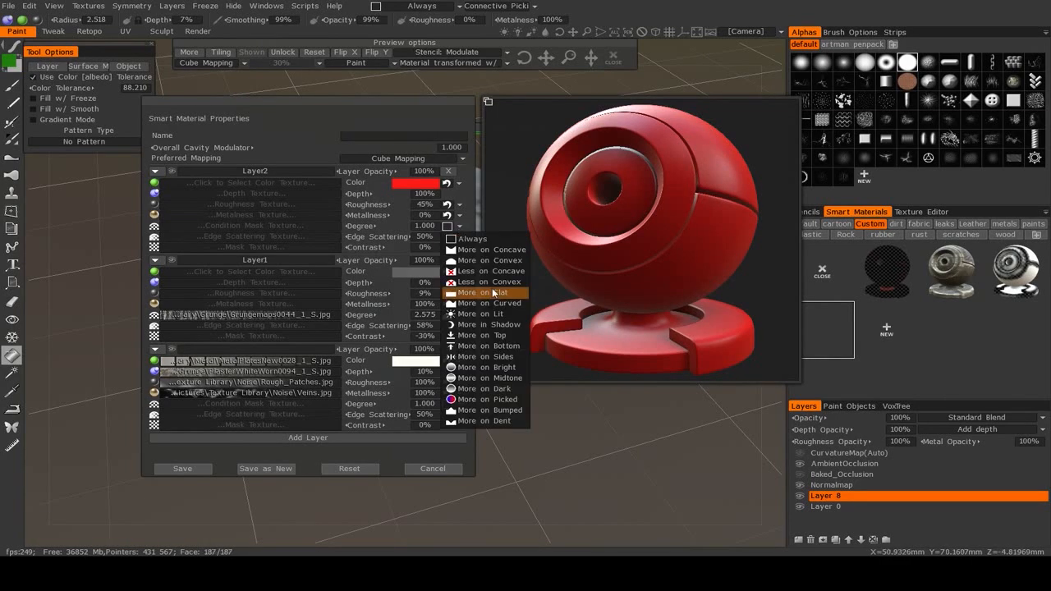
pyautogui.click(485, 304)
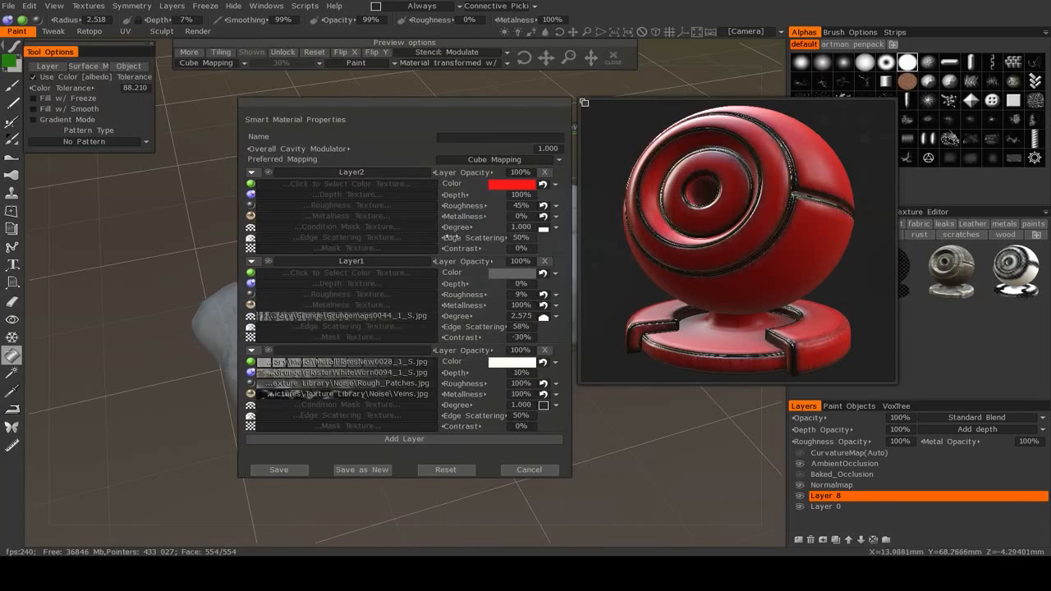
pyautogui.moveTo(451, 228); pyautogui.dragTo(479, 237)
# - Limit the red layer to upward-facing areas with the More on Top condition and lower its Degree to about 0.775
pyautogui.click(554, 229)
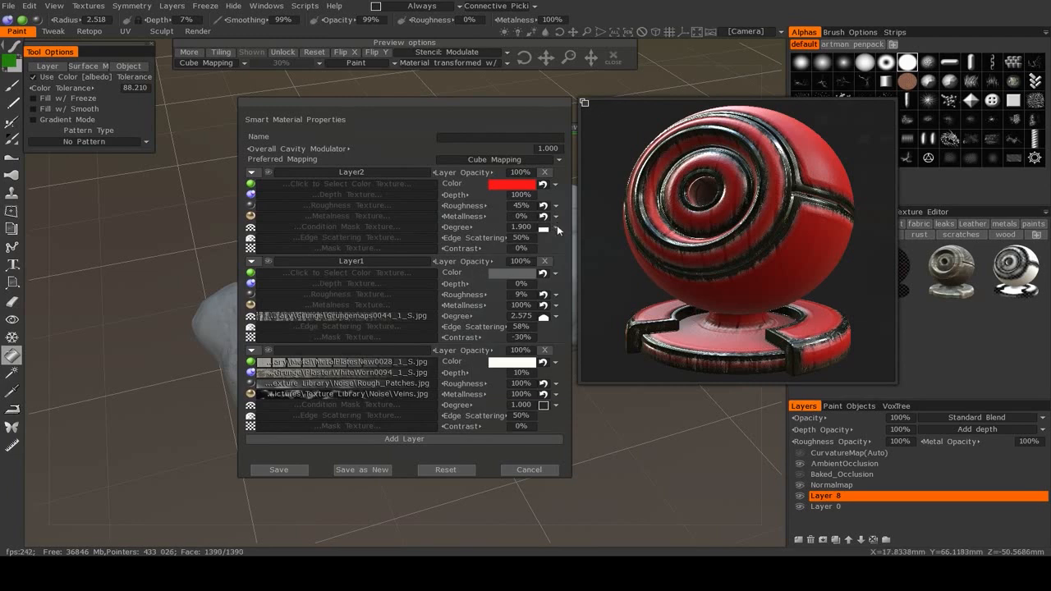
pyautogui.click(556, 227)
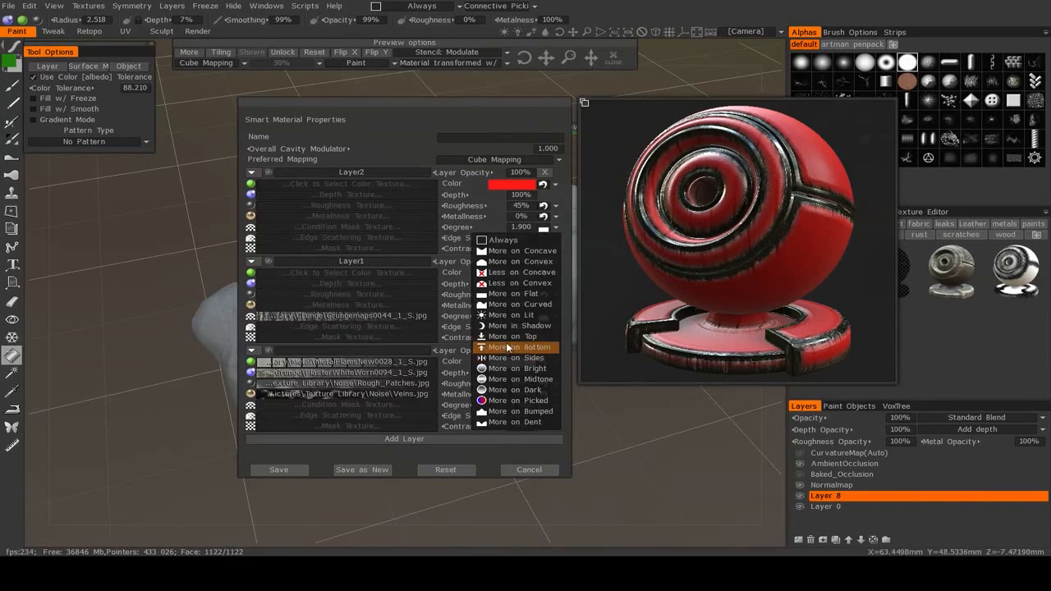
pyautogui.click(507, 339)
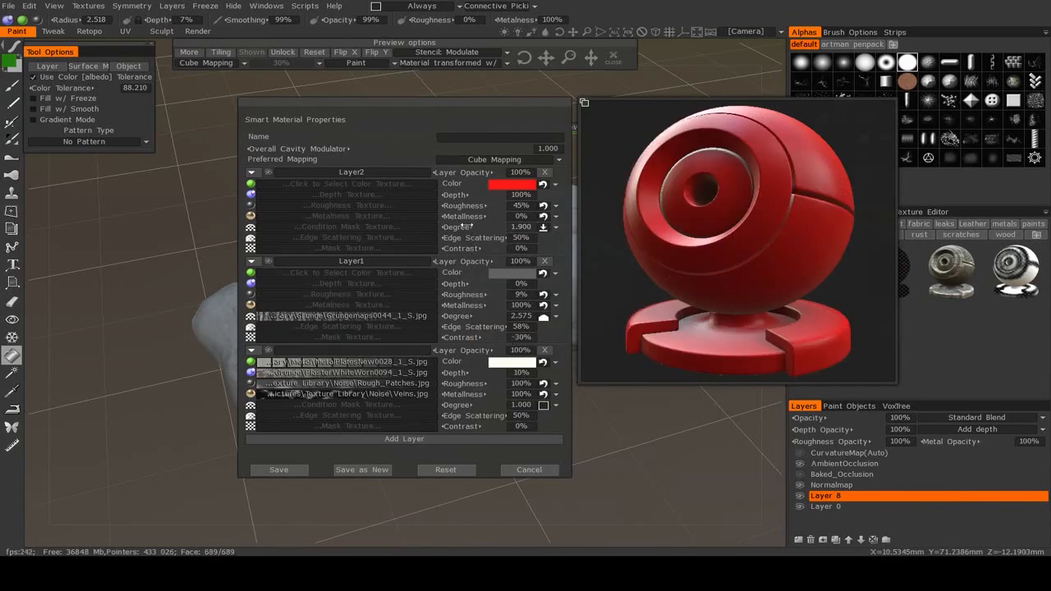
pyautogui.moveTo(440, 226)
pyautogui.mouseDown()
pyautogui.moveTo(428, 228)
pyautogui.moveTo(509, 227)
pyautogui.moveTo(457, 227)
pyautogui.mouseUp()
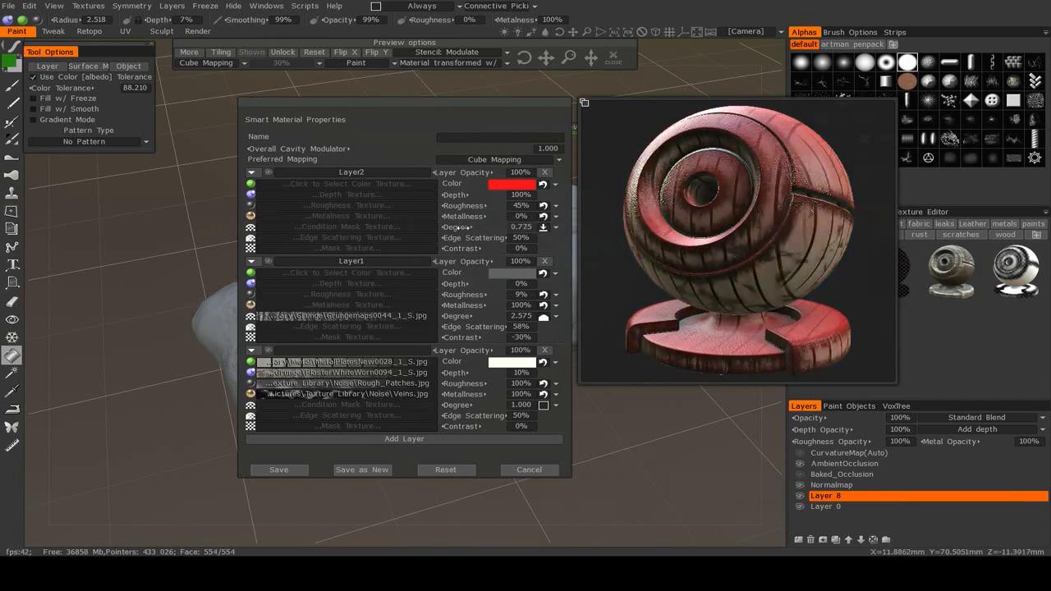
# - Assign SoilCracked0105_1_S.jpg from the Dirt folder as the red layer's condition mask texture and set its Degree to about 0.900
pyautogui.click(355, 226)
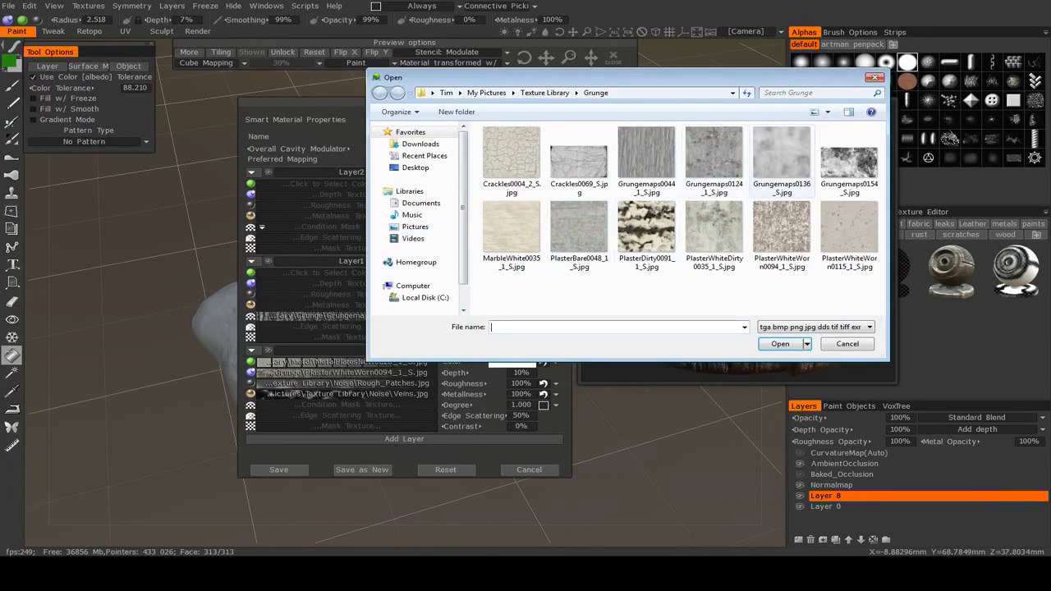
pyautogui.click(544, 93)
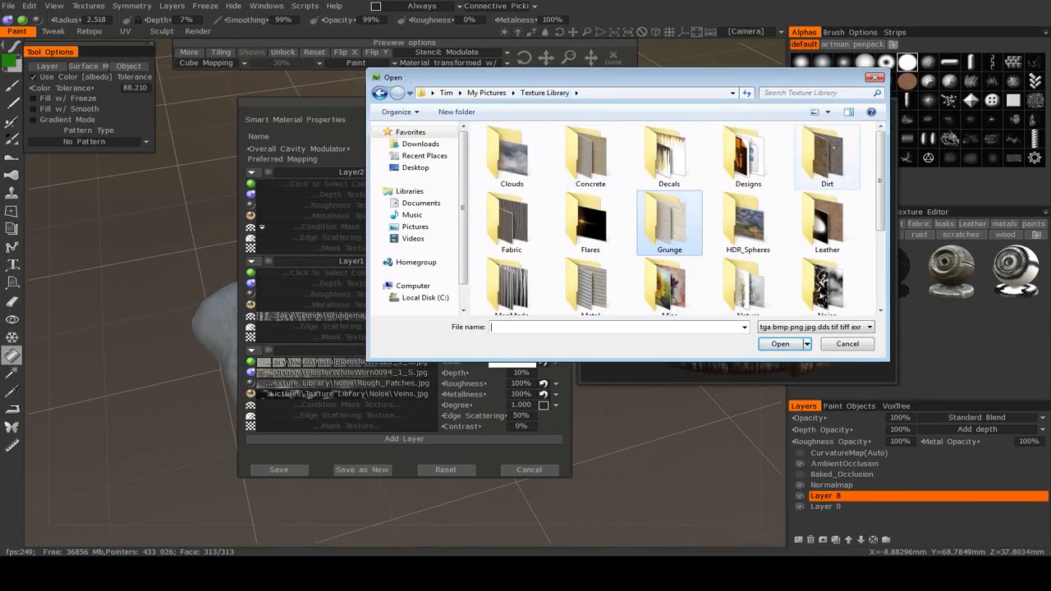
pyautogui.doubleClick(827, 156)
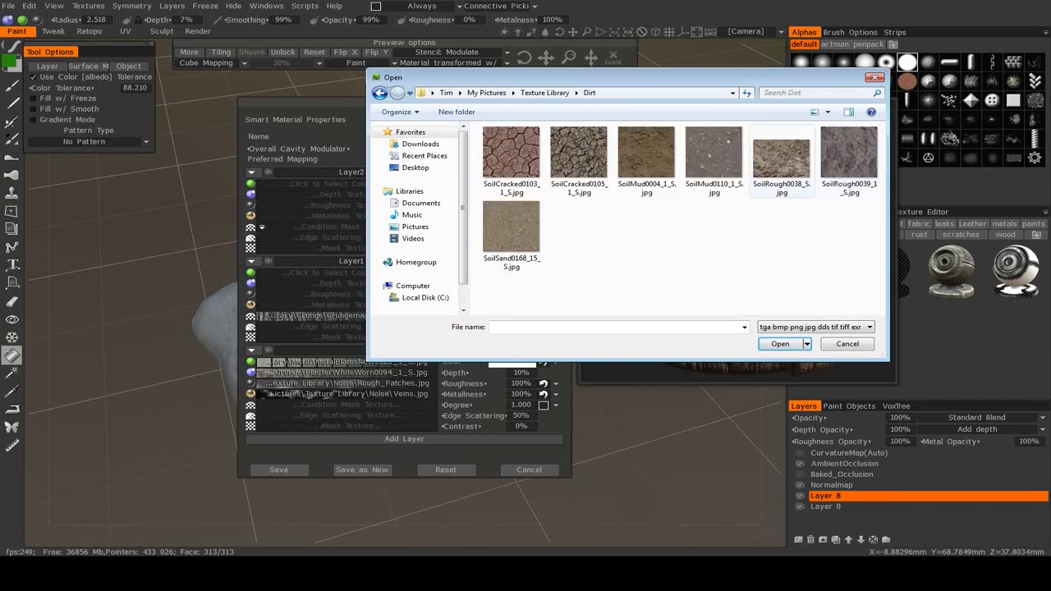
pyautogui.doubleClick(579, 153)
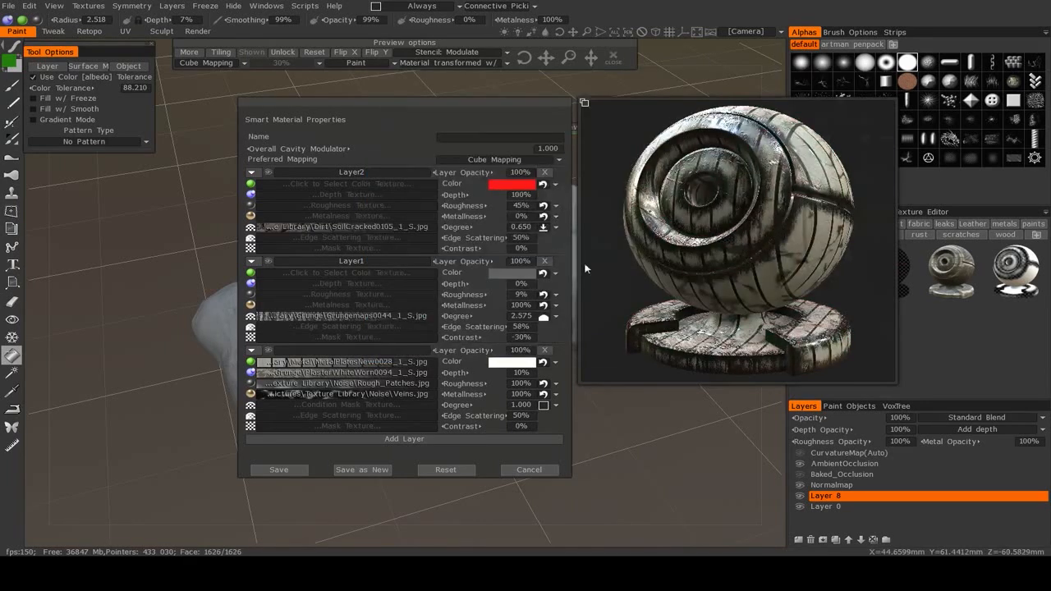
pyautogui.moveTo(473, 226)
pyautogui.mouseDown()
pyautogui.moveTo(489, 227)
pyautogui.moveTo(461, 226)
pyautogui.mouseUp()
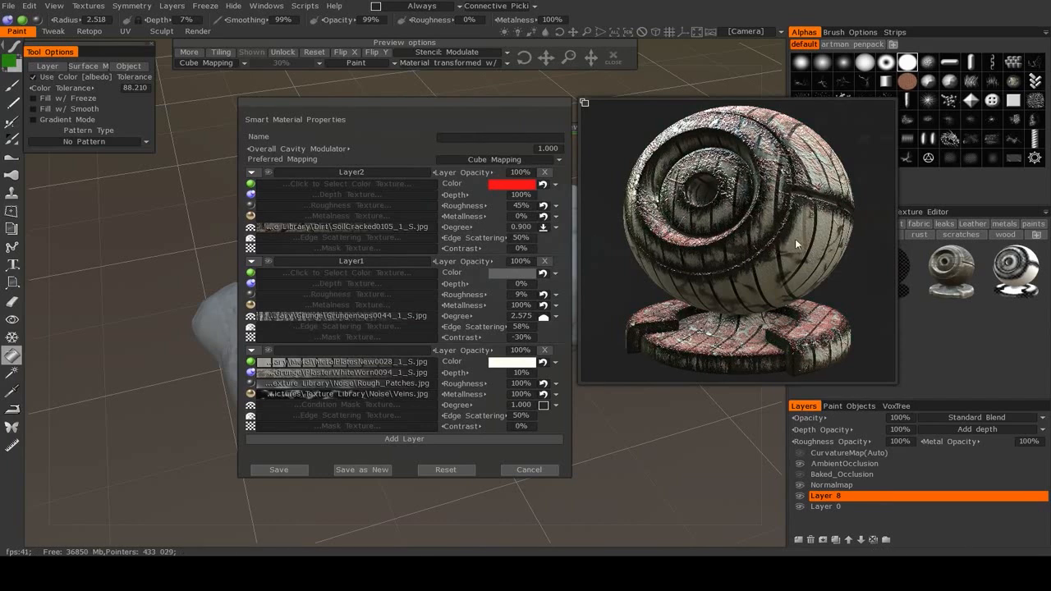
# - Set the red layer's Depth to 2% and raise its Degree to about 1.175
pyautogui.click(517, 194)
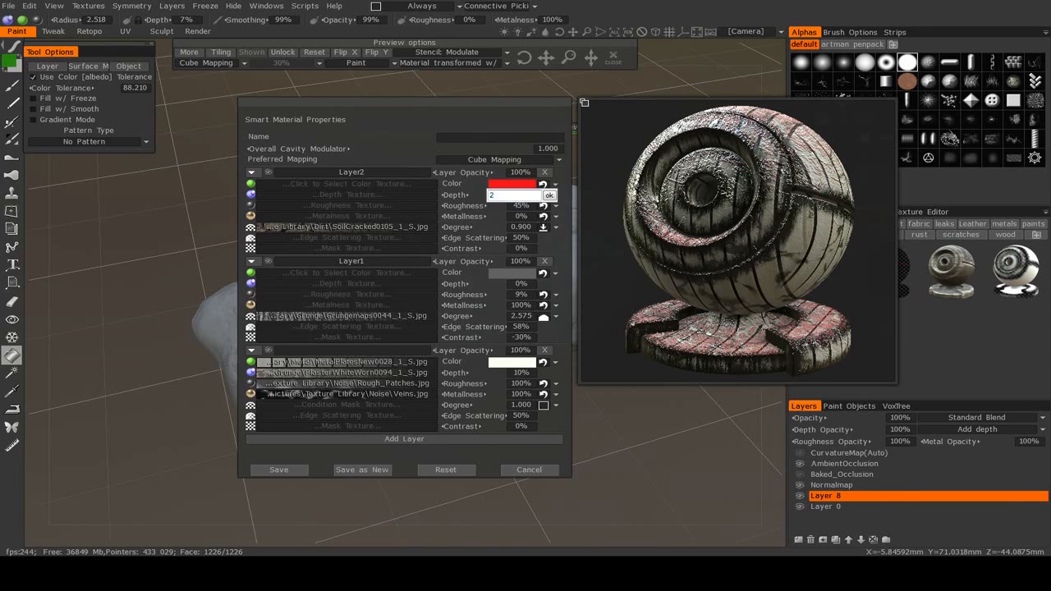
pyautogui.write('2')
pyautogui.press('Return')
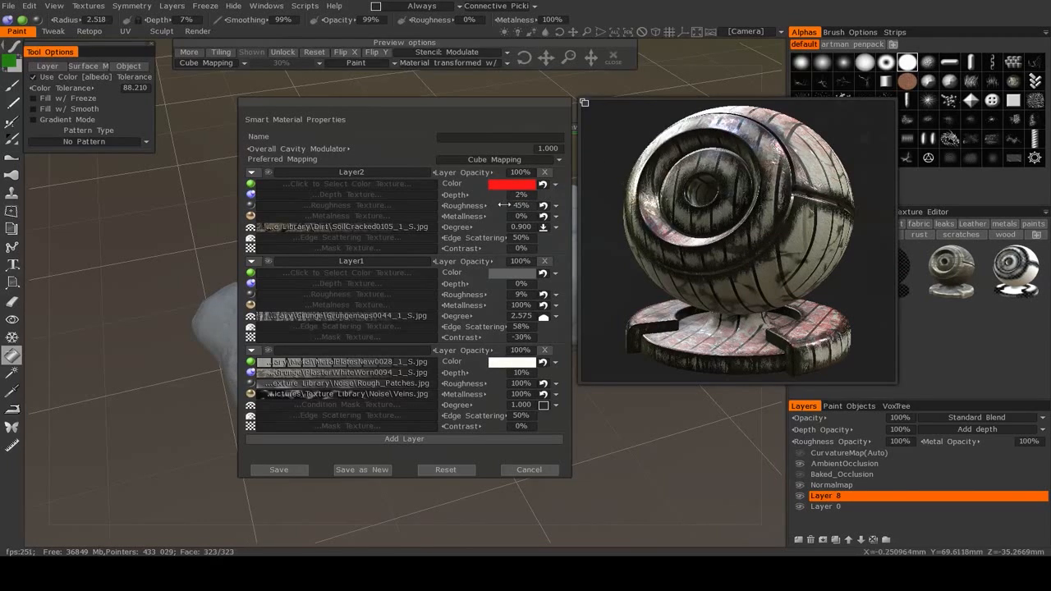
pyautogui.moveTo(459, 229); pyautogui.dragTo(469, 228)
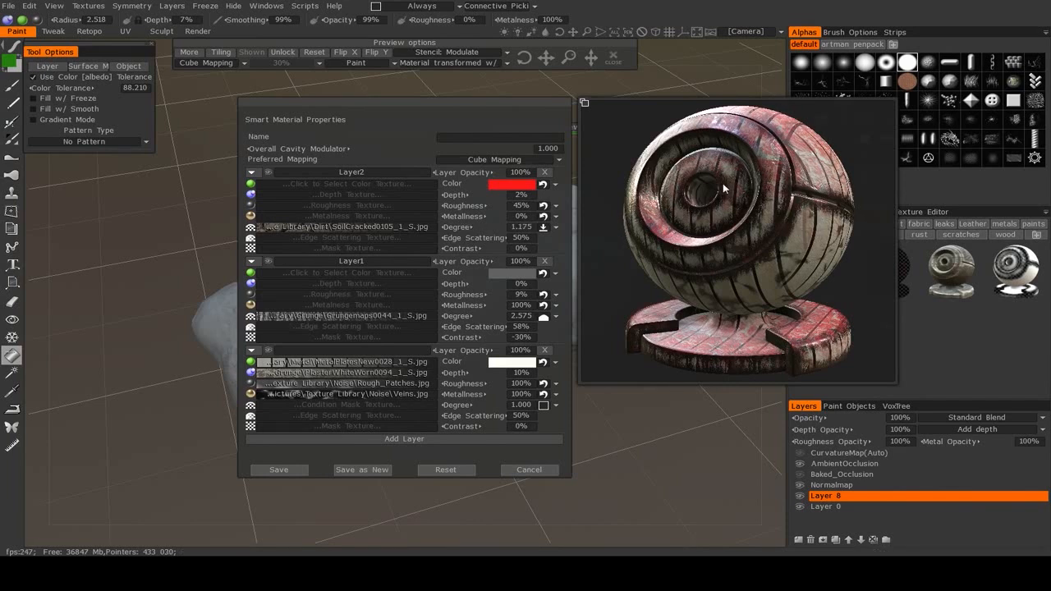
# - Assign Flame.jpg from the Noise folder as the red layer's edge scattering texture and raise Edge Scattering to about 91%
pyautogui.click(386, 236)
pyautogui.click(544, 92)
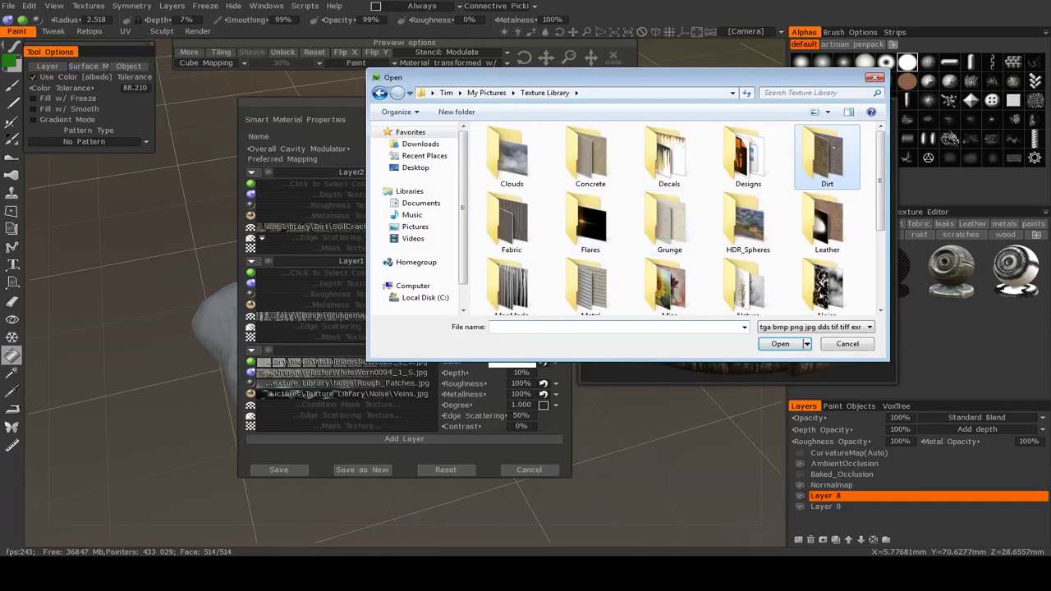
pyautogui.click(826, 286)
pyautogui.doubleClick(827, 285)
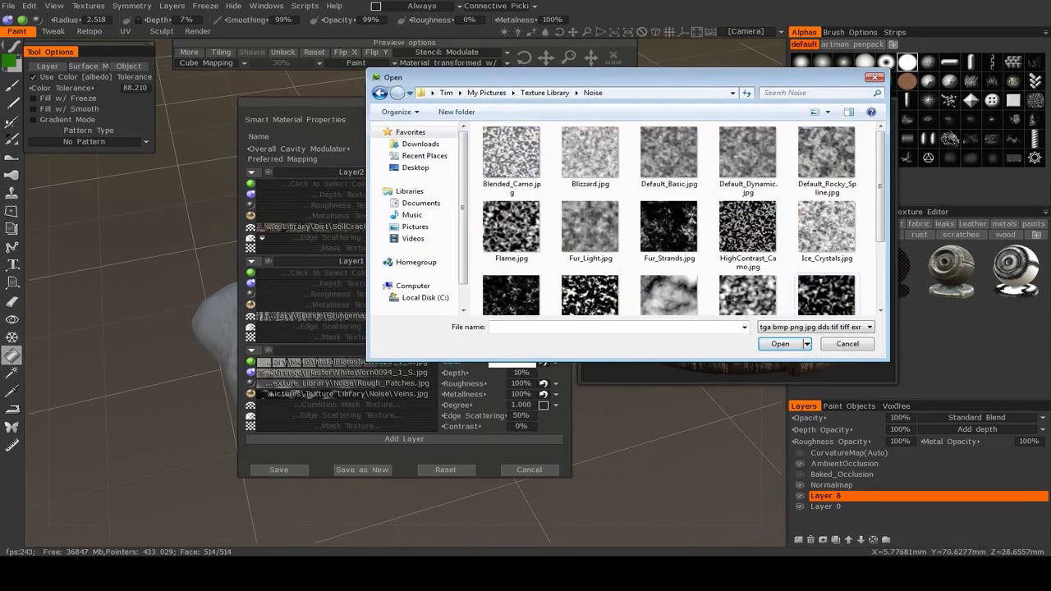
pyautogui.click(511, 232)
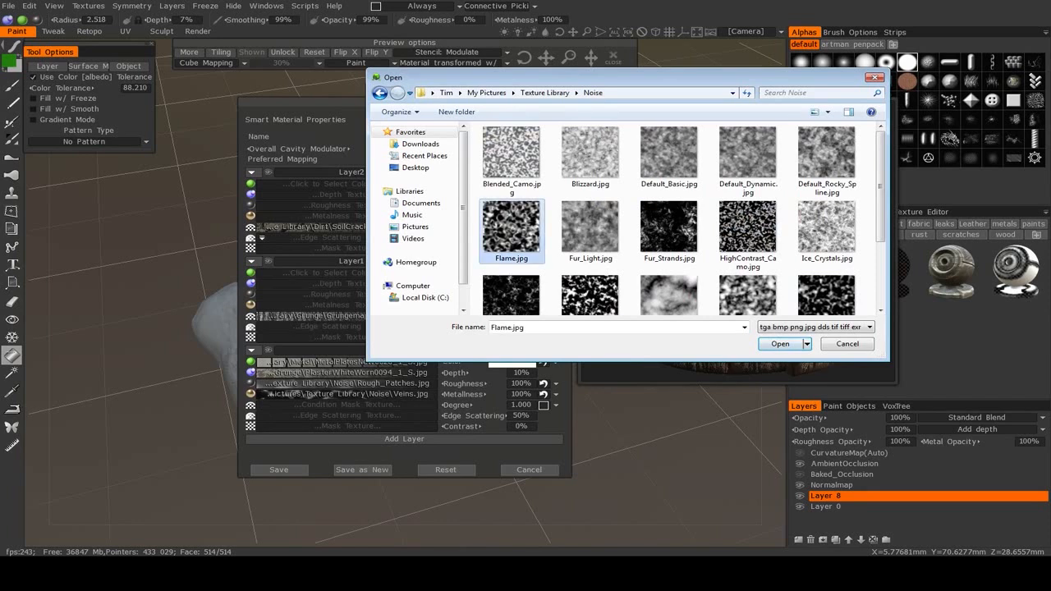
pyautogui.click(780, 344)
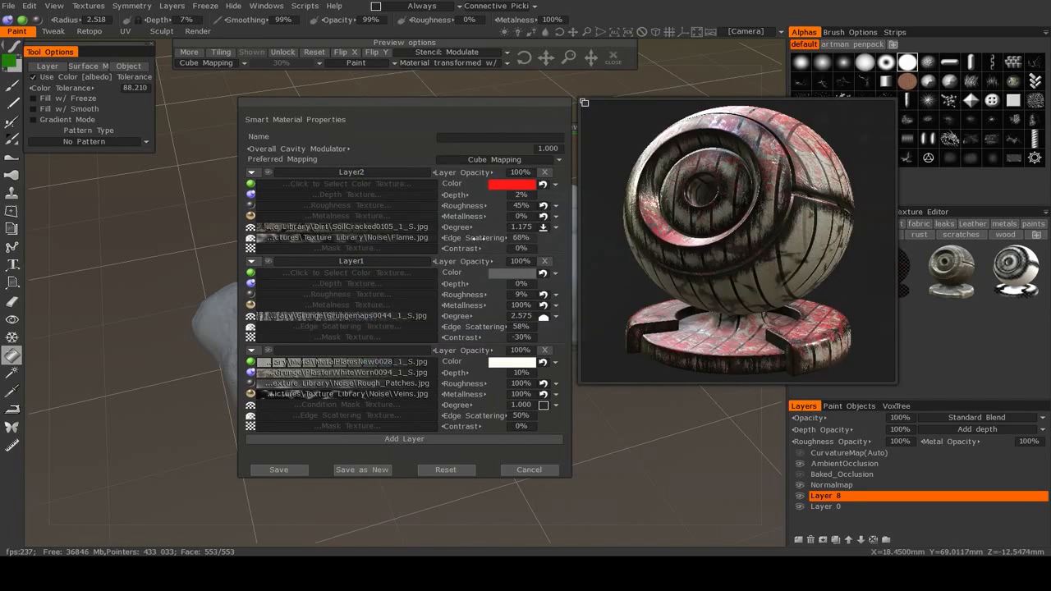
# - Brighten the red layer's Flame edge scattering texture by bending its Overall curve upward
pyautogui.click(294, 239)
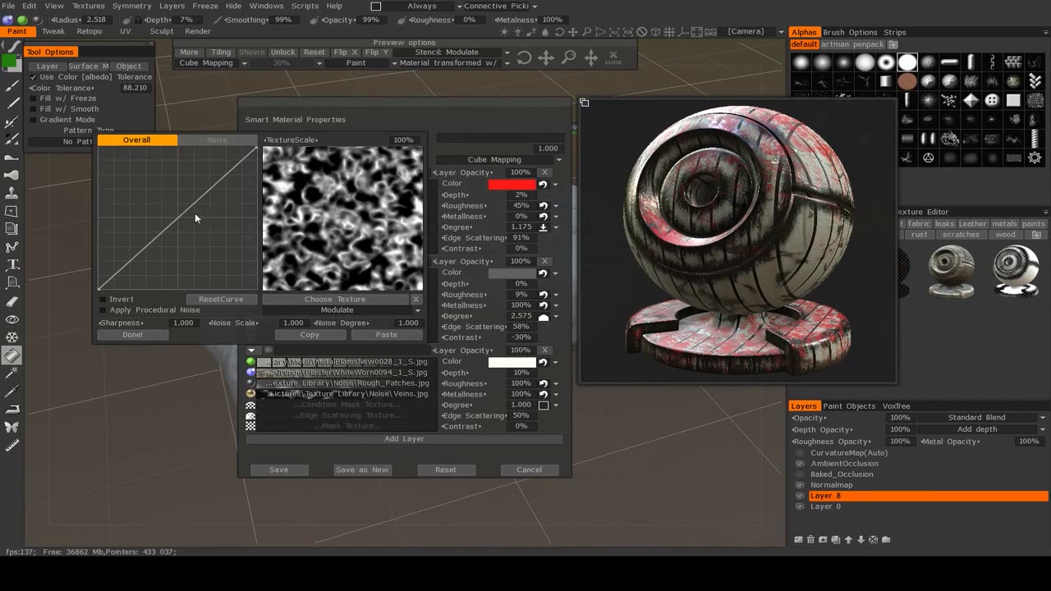
pyautogui.moveTo(183, 220); pyautogui.dragTo(142, 185)
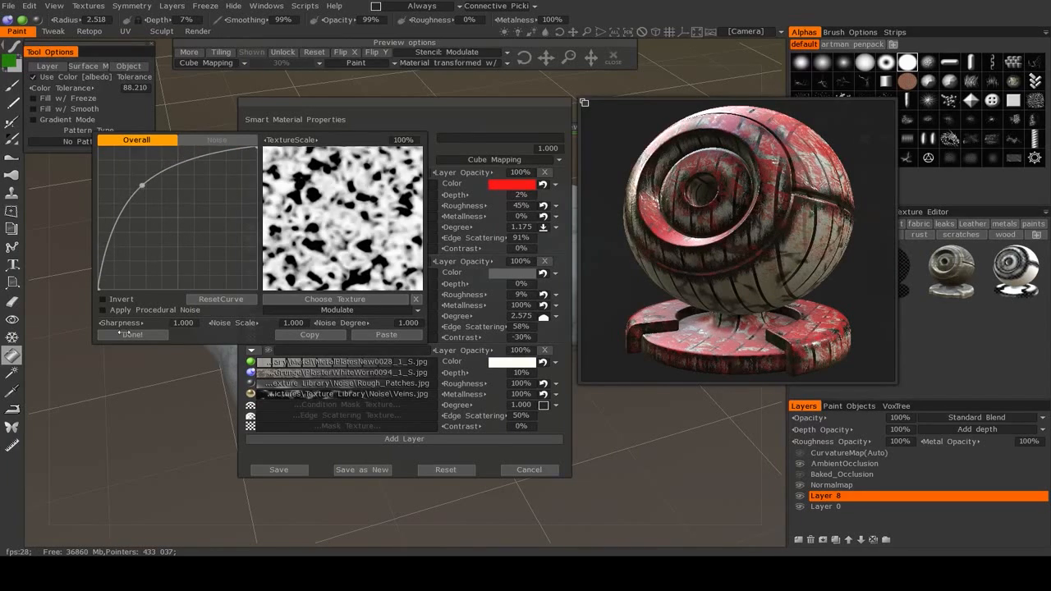
pyautogui.click(131, 336)
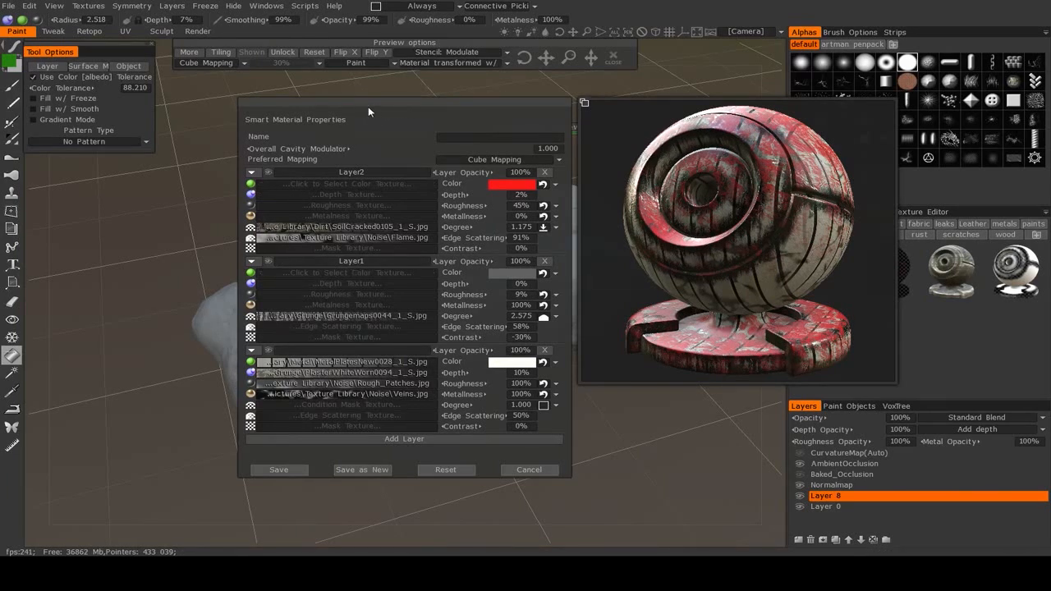
# - Name the smart material Demo and save it
pyautogui.moveTo(417, 102); pyautogui.dragTo(491, 95)
pyautogui.click(567, 129)
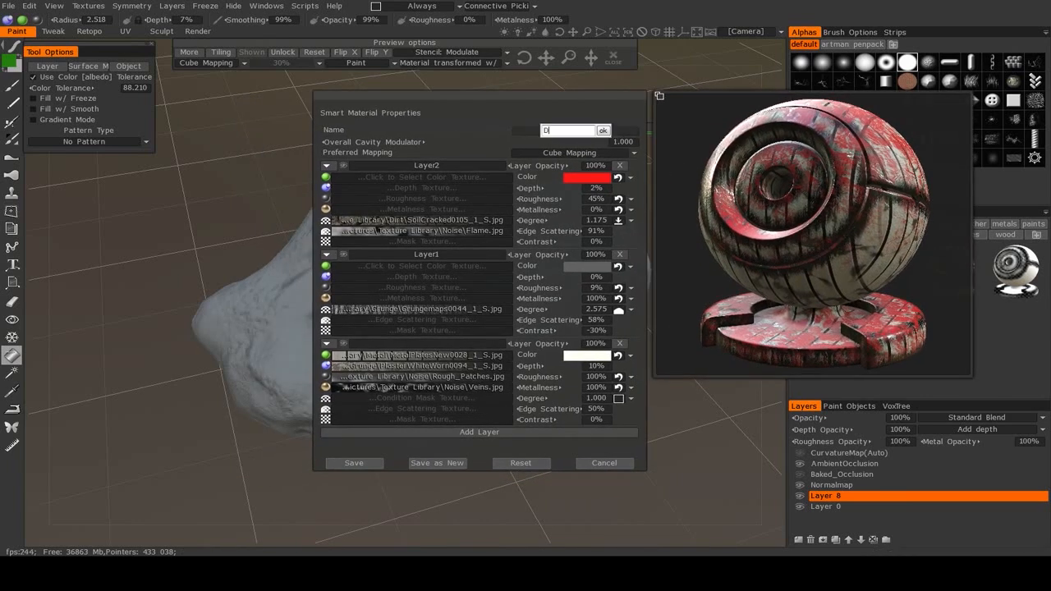
pyautogui.write('Demo')
pyautogui.press('Return')
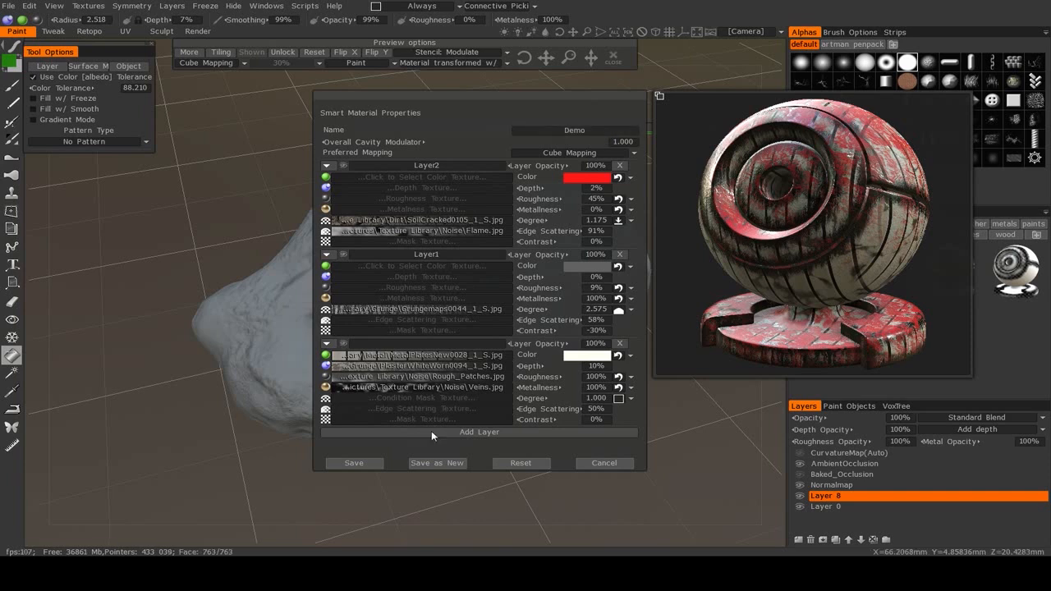
pyautogui.click(362, 463)
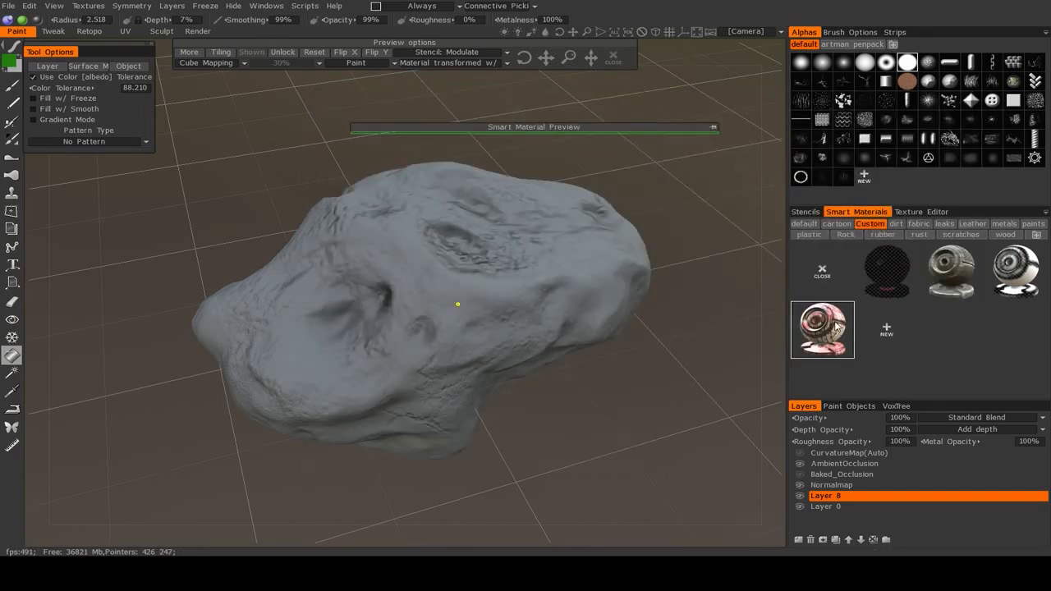
# - Fill the entire Layer 8 on the rock with the Demo smart material
pyautogui.click(49, 67)
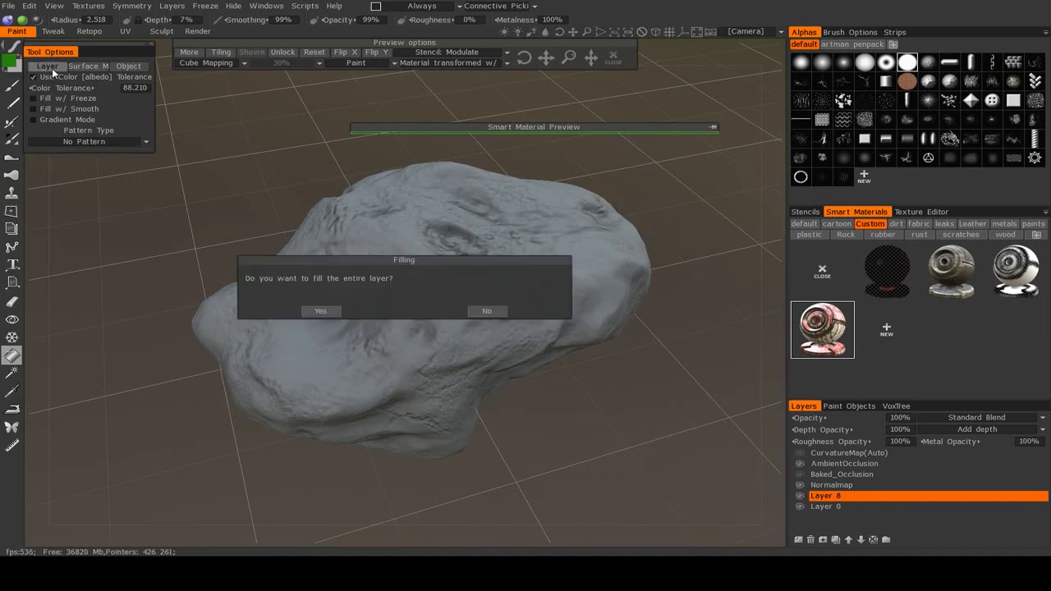
pyautogui.click(312, 312)
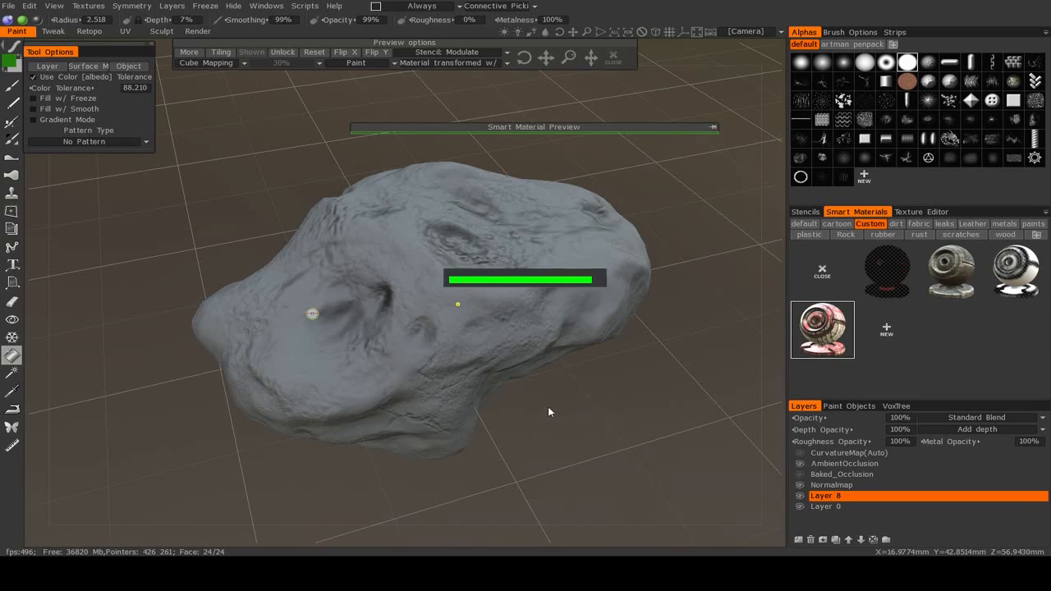
pyautogui.moveTo(525, 427); pyautogui.dragTo(680, 503)
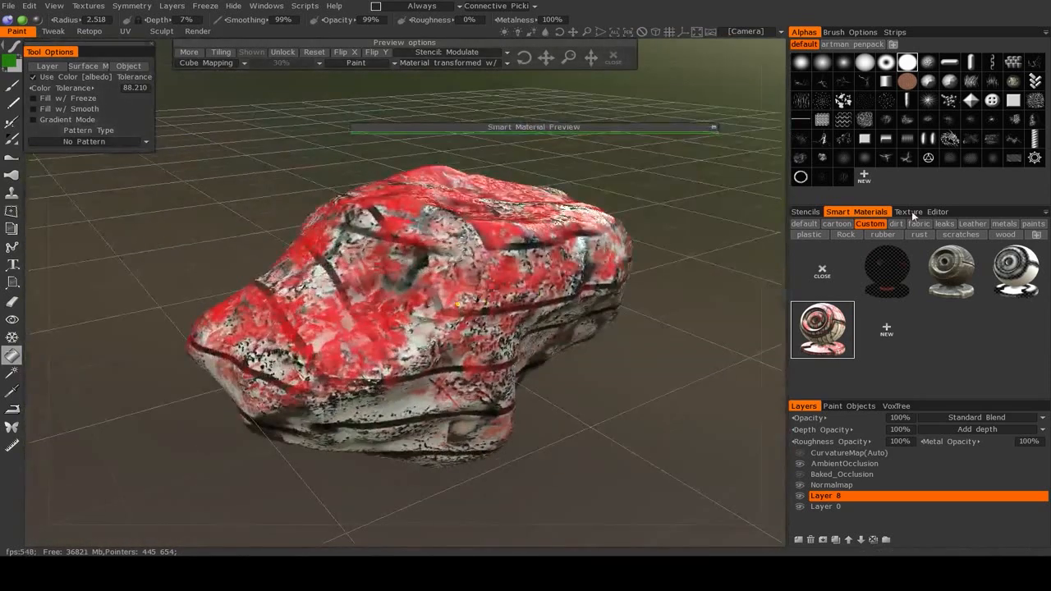
# - Examine the filled rock's Normals and Roughness maps in the Texture Editor
pyautogui.click(913, 213)
pyautogui.scroll(-2, 923, 289)
pyautogui.moveTo(921, 291); pyautogui.dragTo(948, 321, button='middle')
pyautogui.click(952, 222)
pyautogui.click(953, 246)
pyautogui.scroll(3, 919, 312)
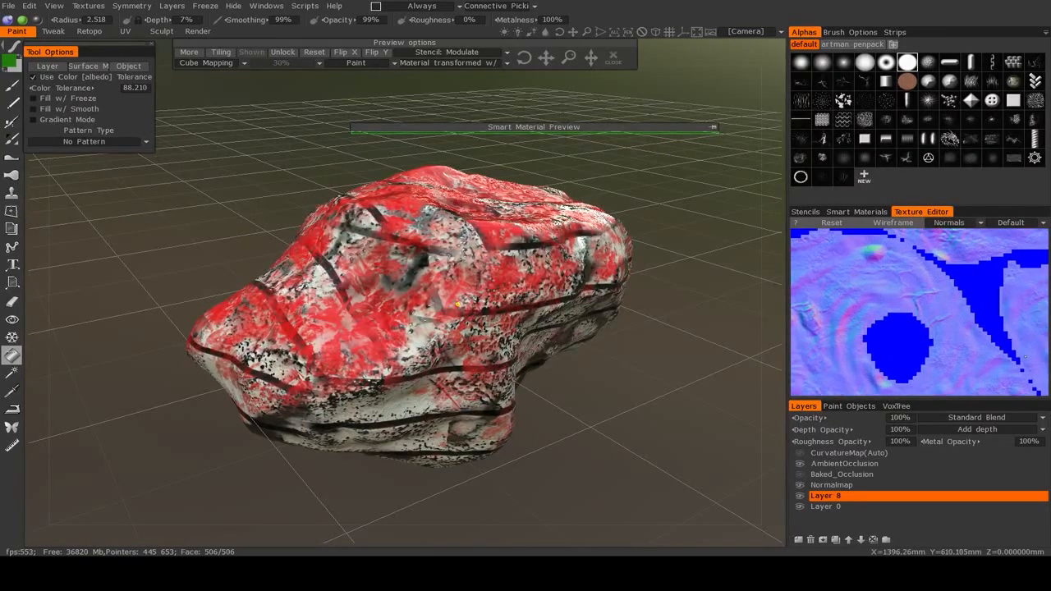
pyautogui.scroll(-2, 919, 312)
pyautogui.click(952, 222)
pyautogui.click(952, 258)
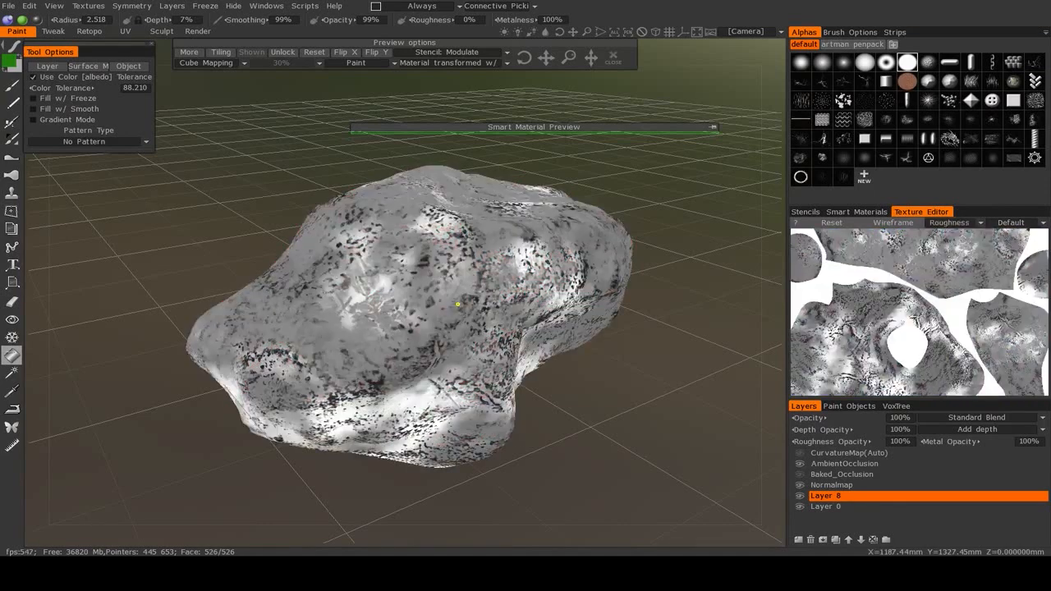
pyautogui.moveTo(624, 310); pyautogui.dragTo(599, 377)
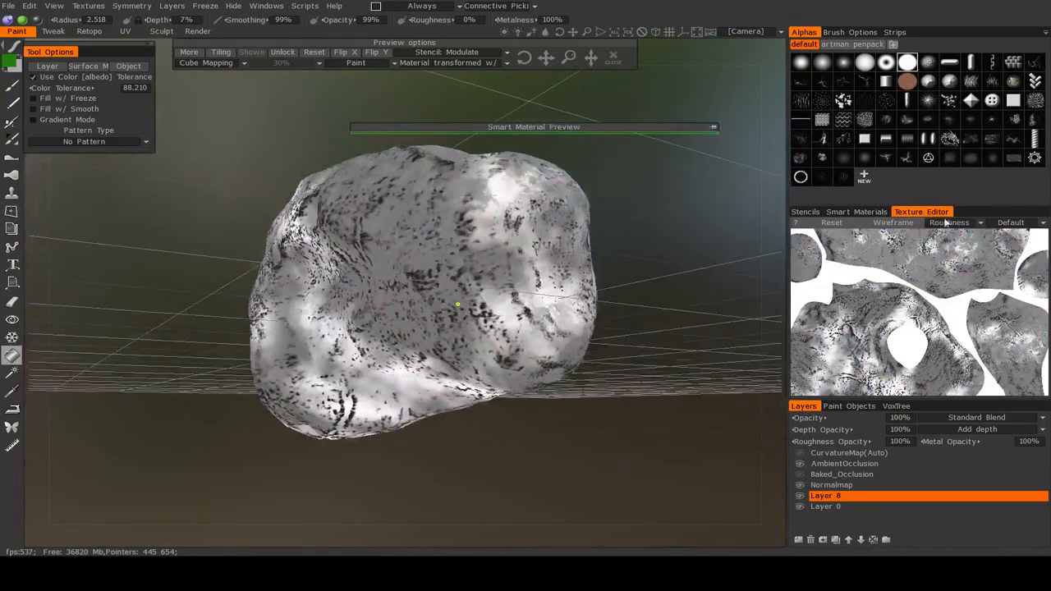
# - Inspect the rock's TexMetal map from several angles and check the Roughness map again
pyautogui.click(952, 222)
pyautogui.click(948, 268)
pyautogui.moveTo(632, 246); pyautogui.dragTo(286, 391)
pyautogui.moveTo(645, 310); pyautogui.dragTo(599, 311)
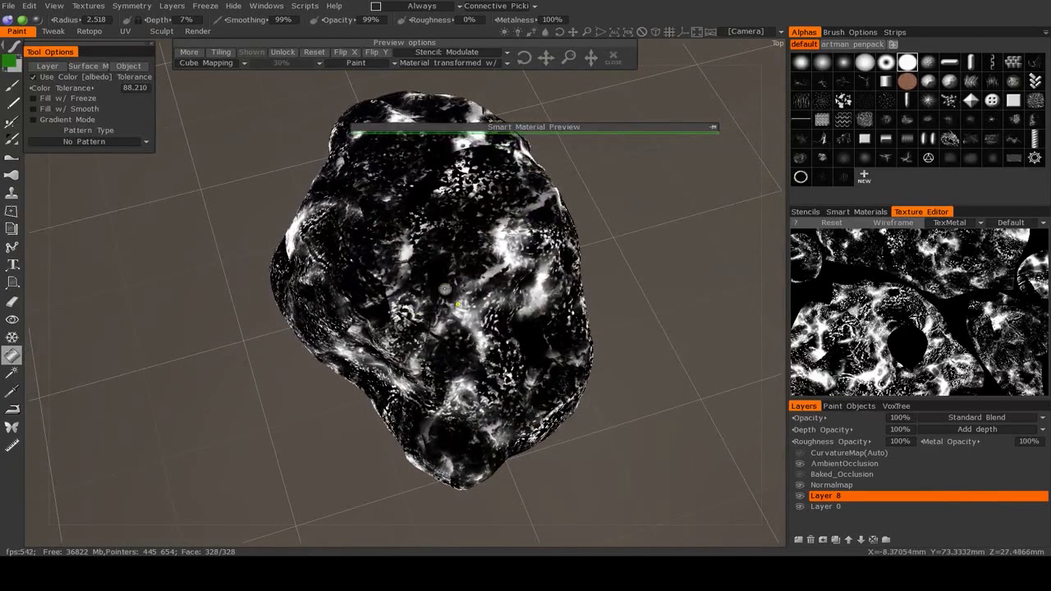
pyautogui.click(956, 222)
pyautogui.click(950, 257)
pyautogui.moveTo(689, 329); pyautogui.dragTo(567, 253)
# - Switch the Texture Editor back to the Color map and examine the textured rock from different sides
pyautogui.click(951, 223)
pyautogui.click(948, 234)
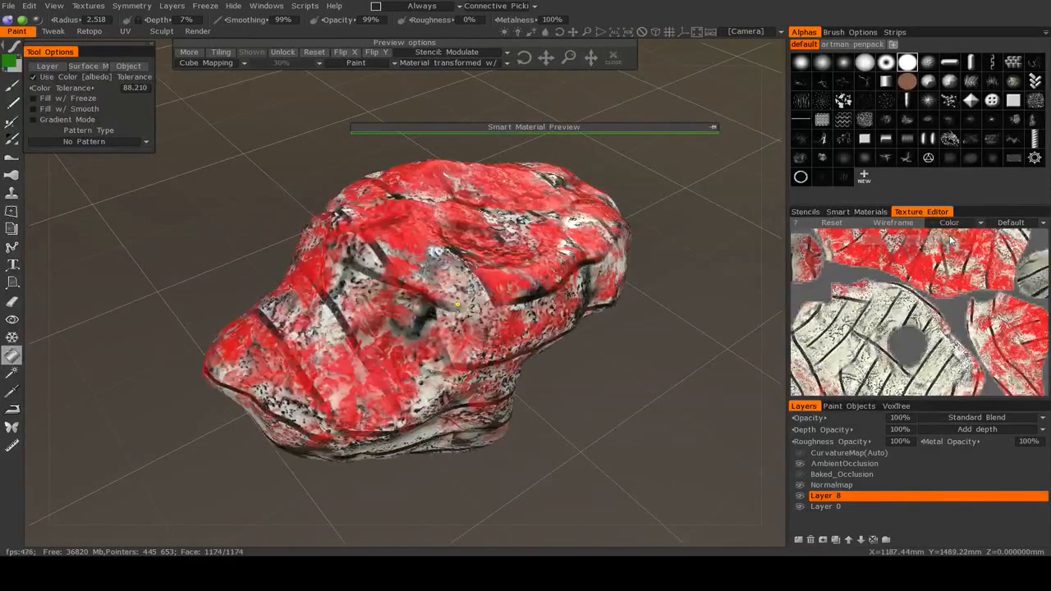
pyautogui.moveTo(628, 380)
pyautogui.mouseDown()
pyautogui.moveTo(671, 312)
pyautogui.moveTo(622, 193)
pyautogui.moveTo(542, 305)
pyautogui.moveTo(254, 397)
pyautogui.moveTo(443, 336)
pyautogui.moveTo(616, 338)
pyautogui.moveTo(627, 355)
pyautogui.mouseUp()
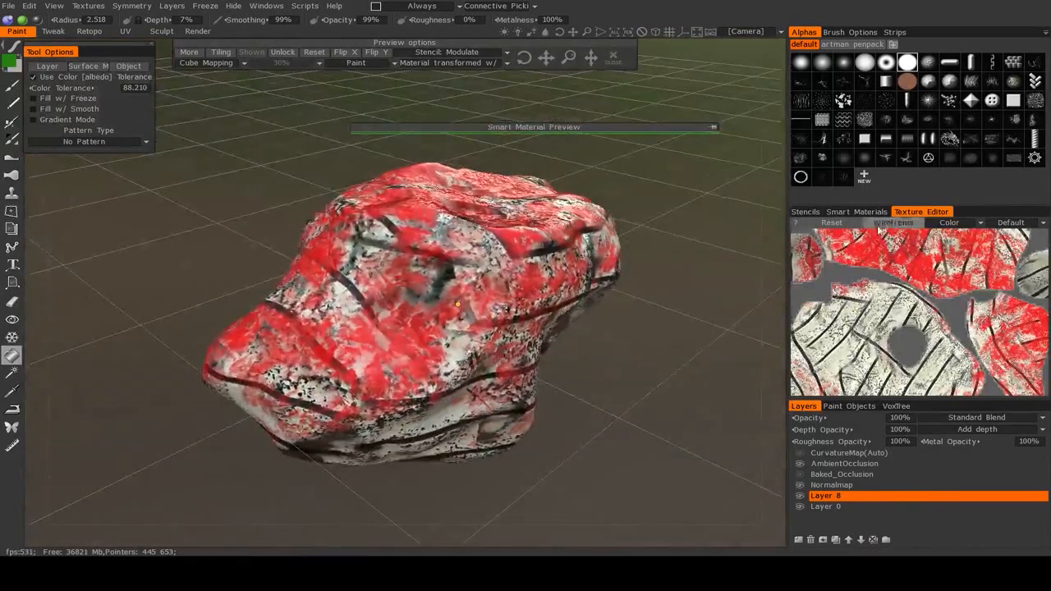
pyautogui.click(858, 212)
pyautogui.moveTo(584, 480)
pyautogui.mouseDown()
pyautogui.moveTo(710, 377)
pyautogui.moveTo(712, 425)
pyautogui.moveTo(646, 474)
pyautogui.moveTo(485, 492)
pyautogui.moveTo(551, 453)
pyautogui.moveTo(629, 448)
pyautogui.moveTo(594, 471)
pyautogui.mouseUp()
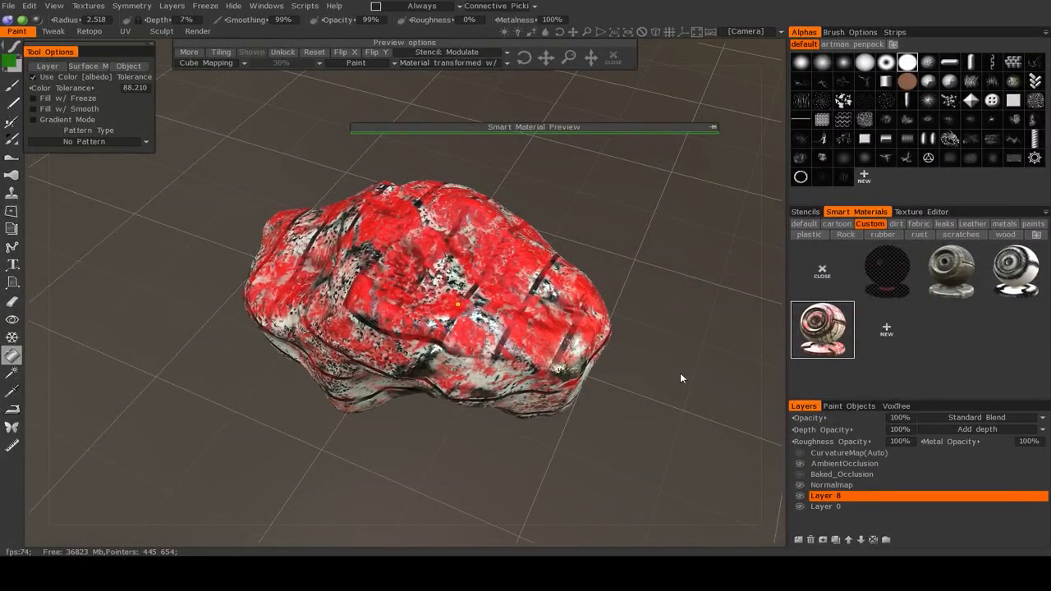
pyautogui.click(923, 214)
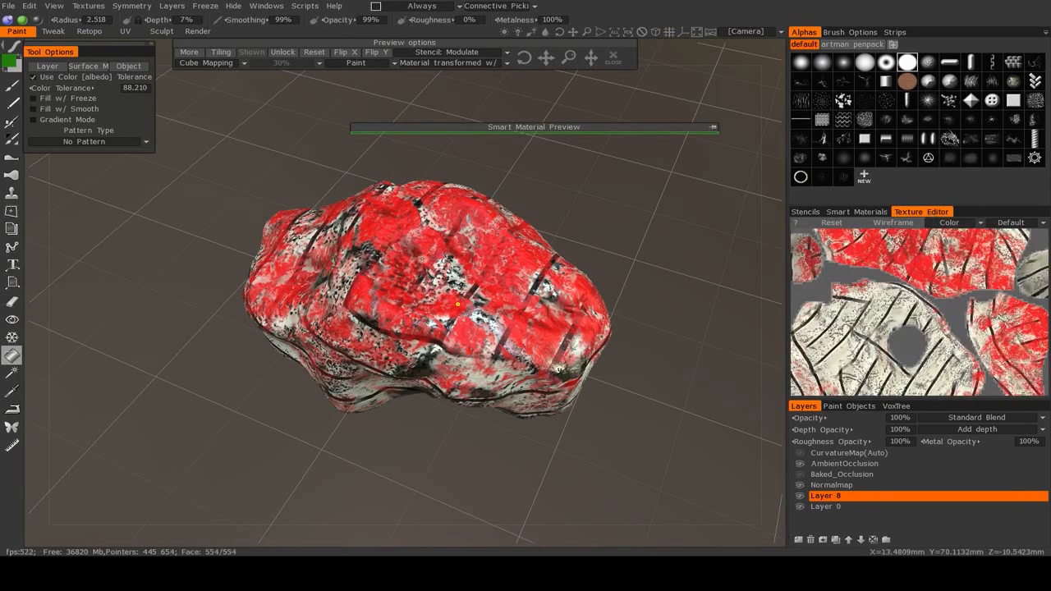